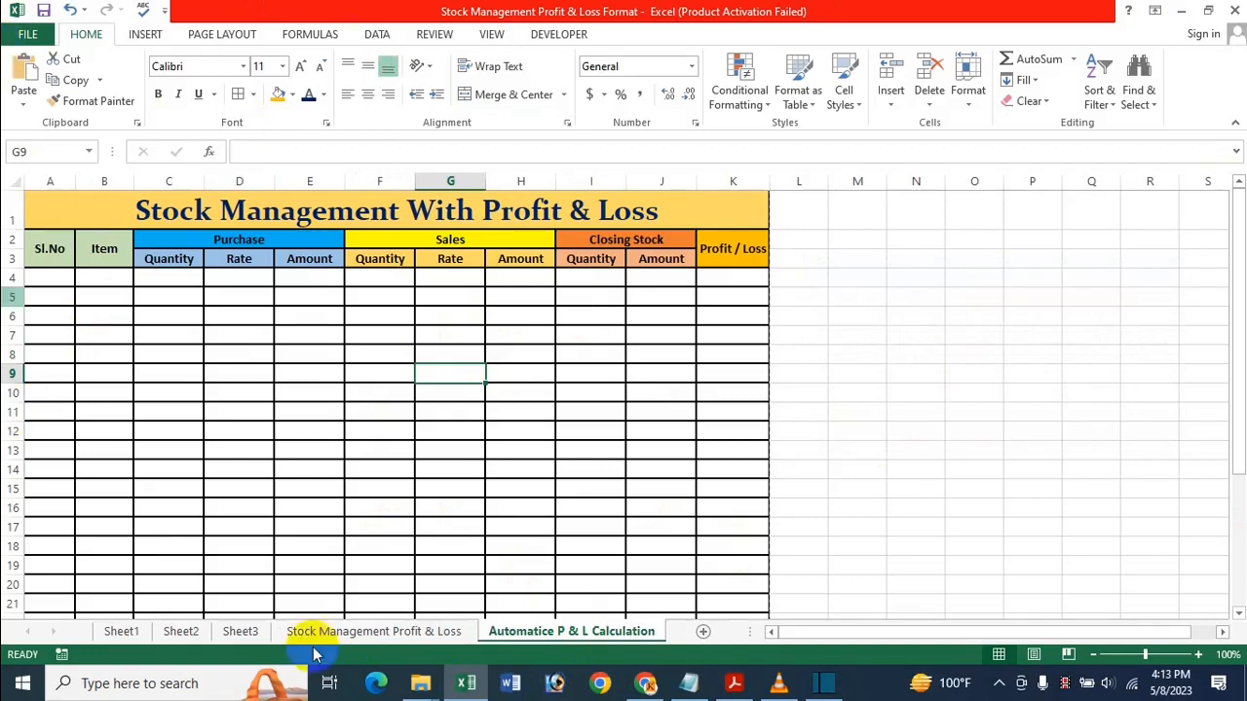
Enter 1 and 2 in A4:A5 and fill the series down to 15 at A18
left_click(492, 450)
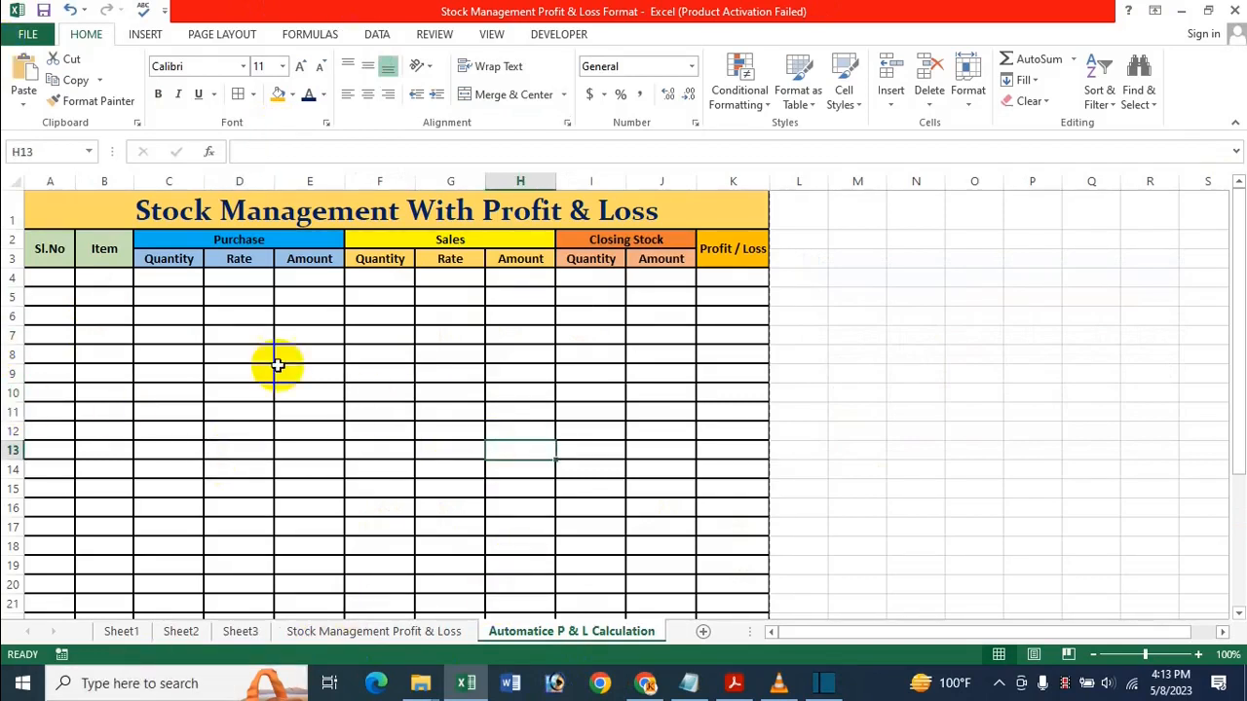
left_click(249, 376)
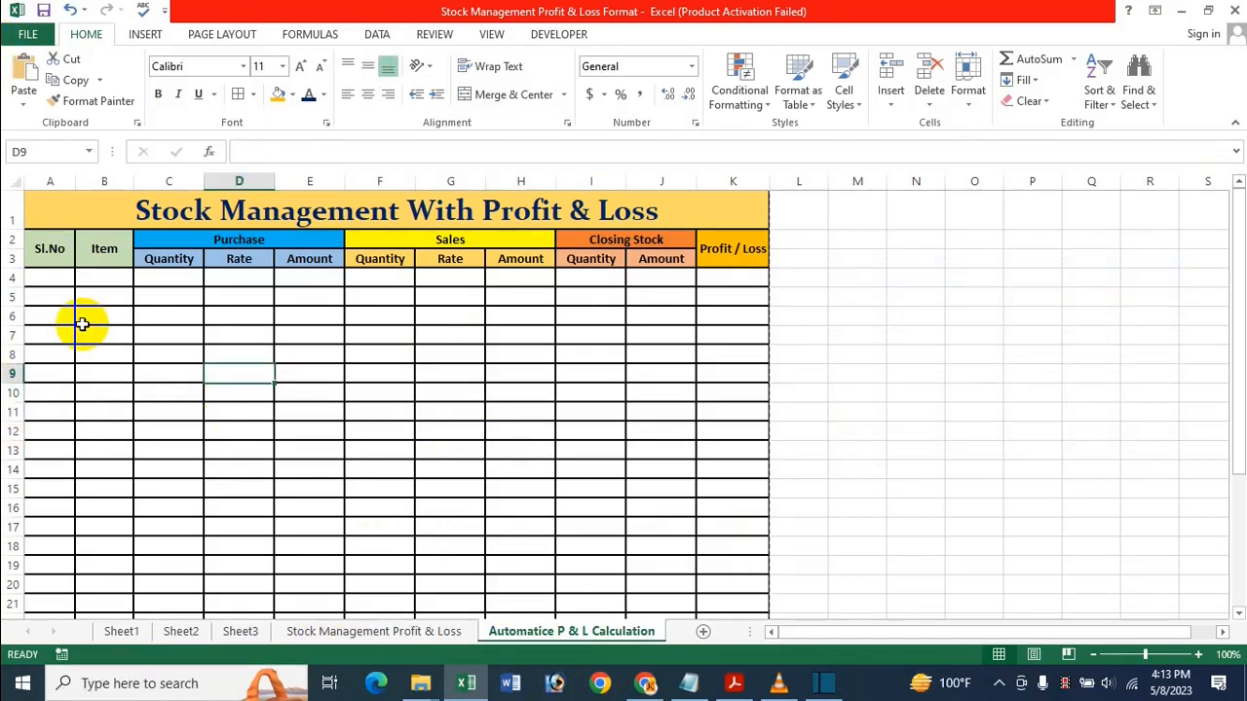
left_click(42, 278)
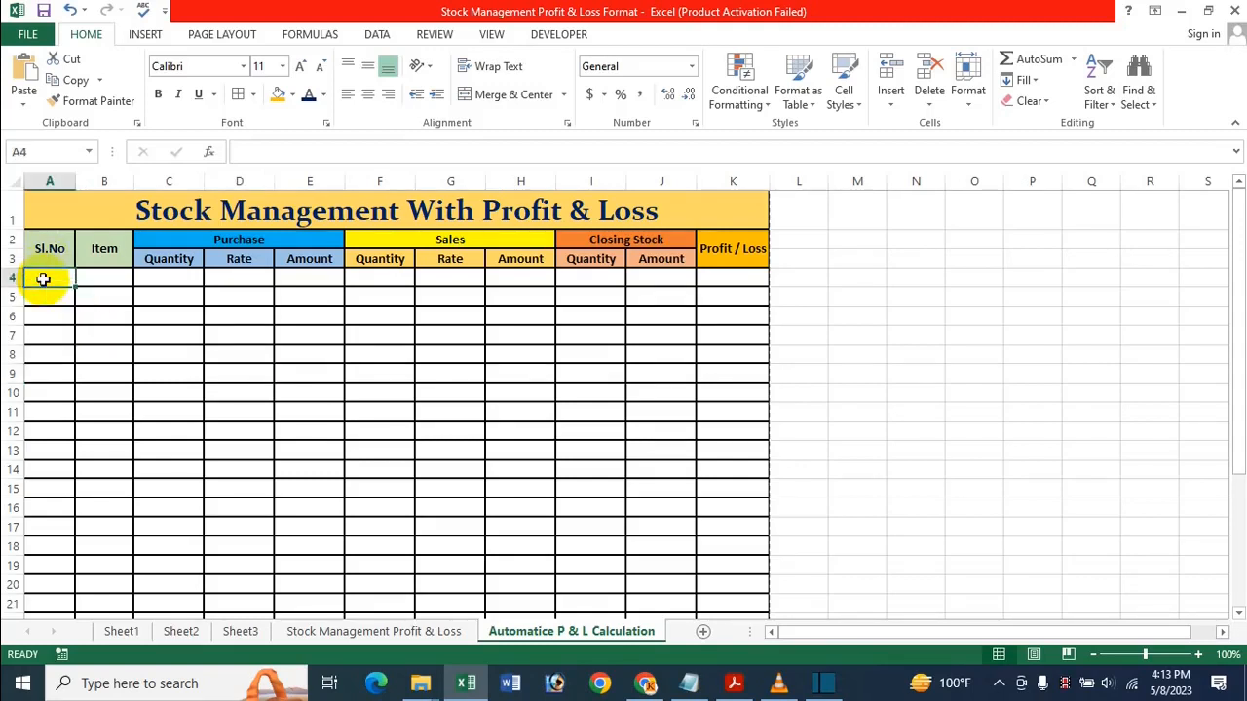
type("1")
key("Return")
type("2")
left_click(103, 409)
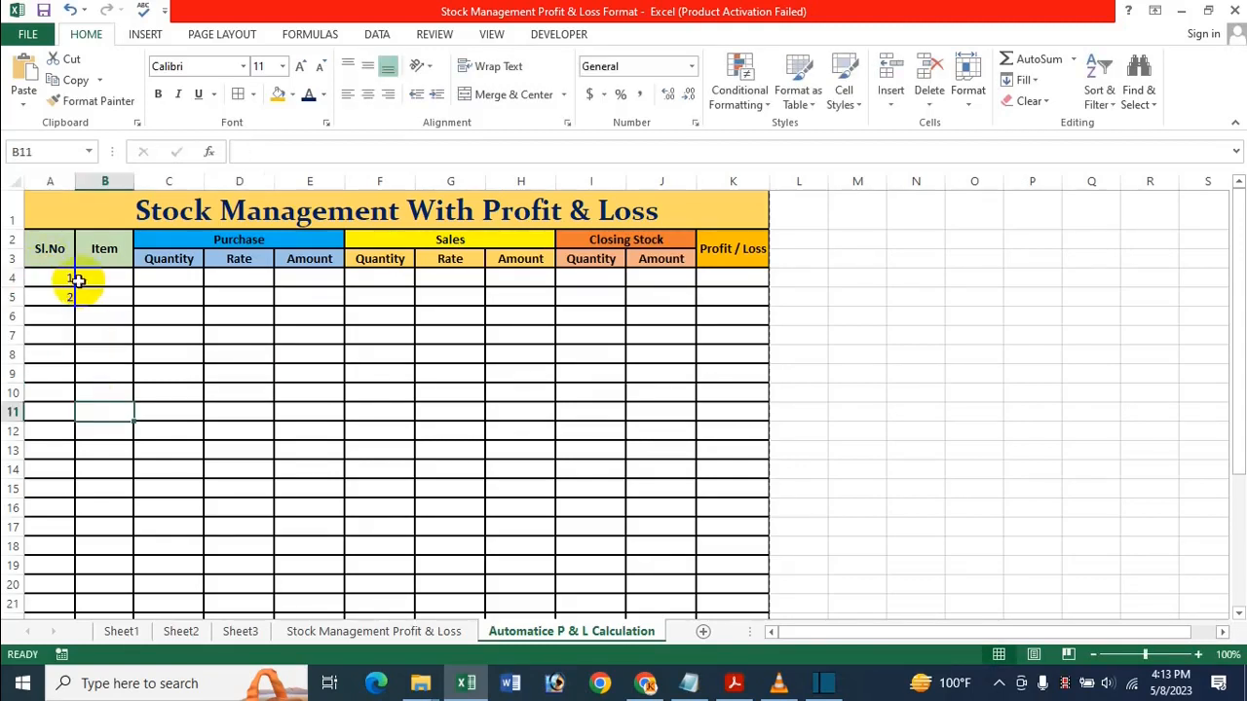
left_click_drag(68, 279, 37, 560)
left_click(105, 278)
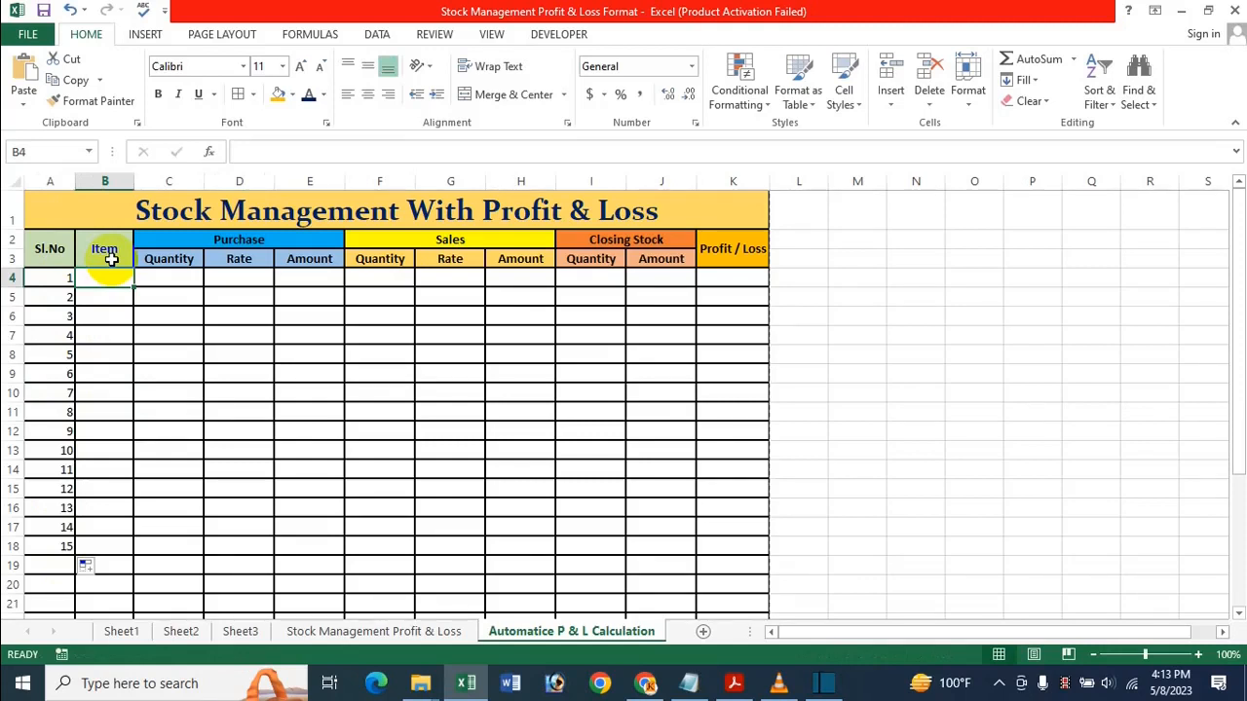
Enter Mouse in B4 with purchase quantity 25 in C4 and rate 350 in D4
type("Moun")
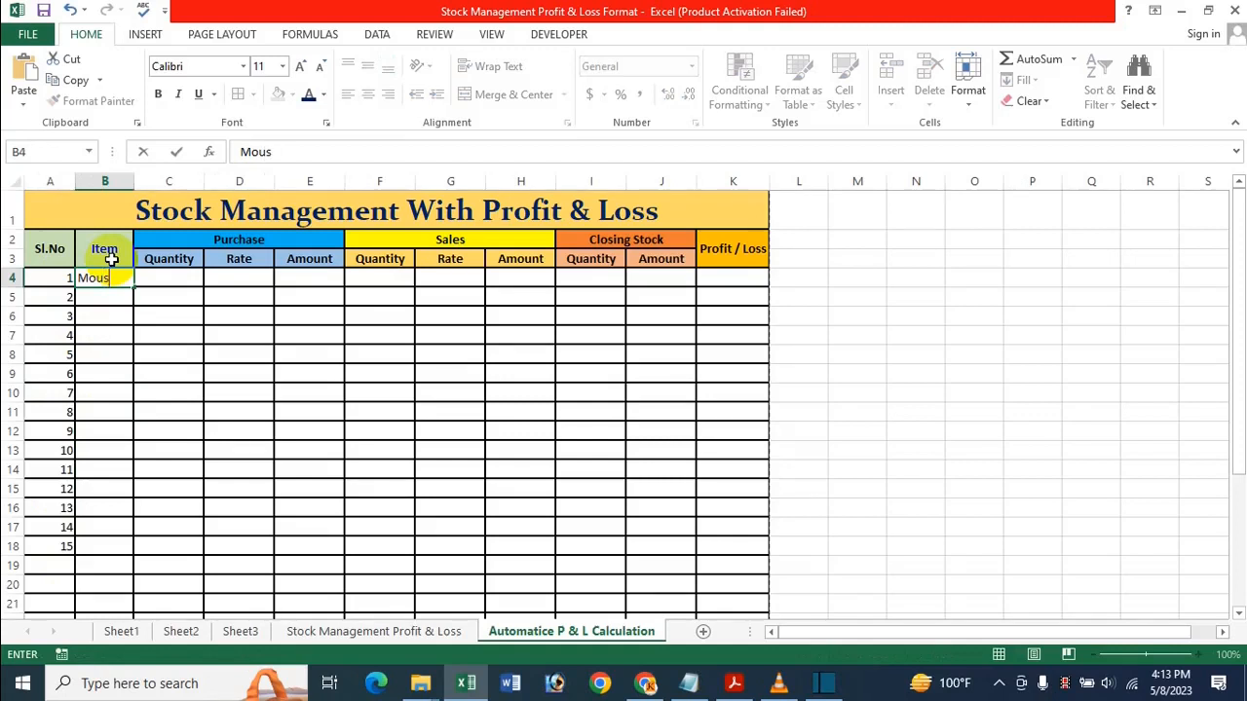
type("e")
left_click(174, 283)
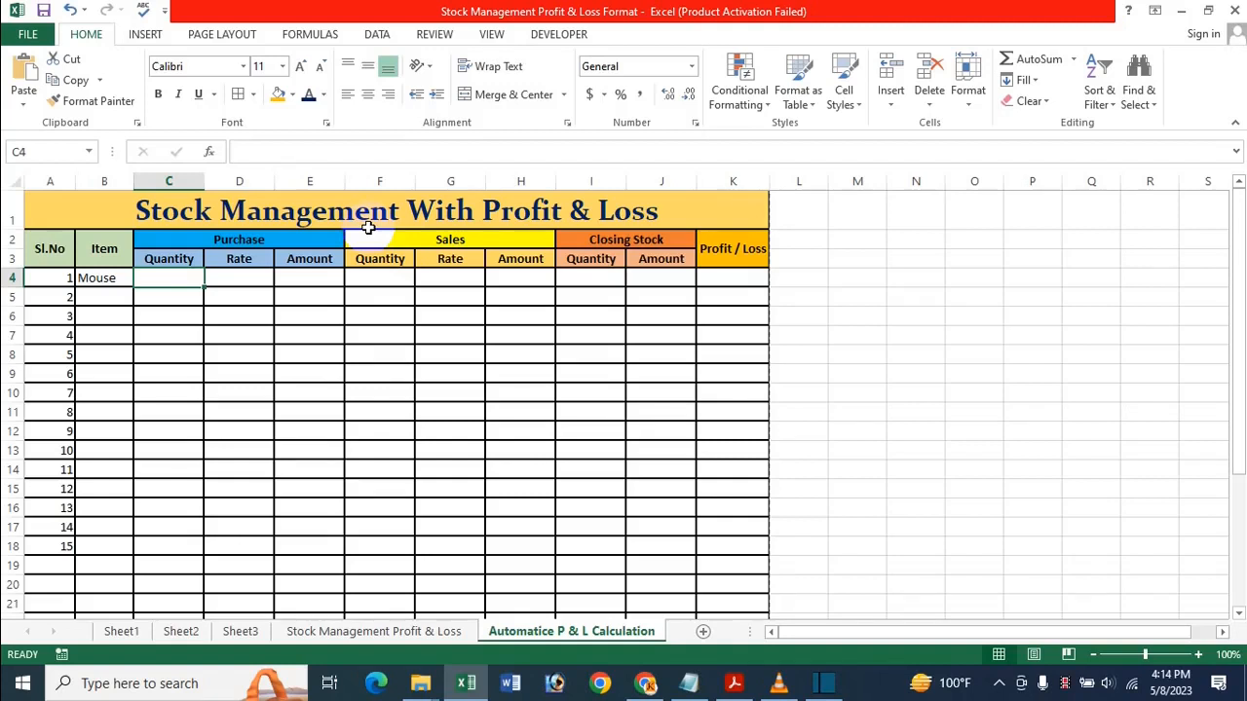
type("25")
key("Tab")
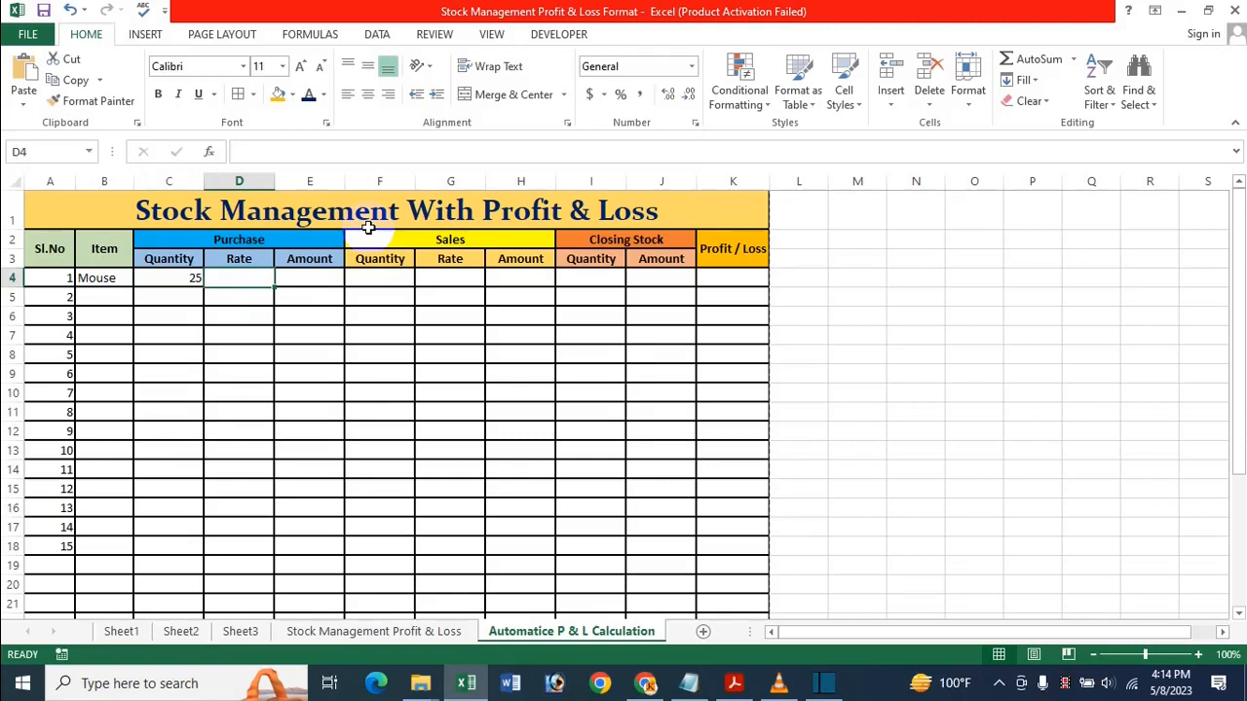
type("3")
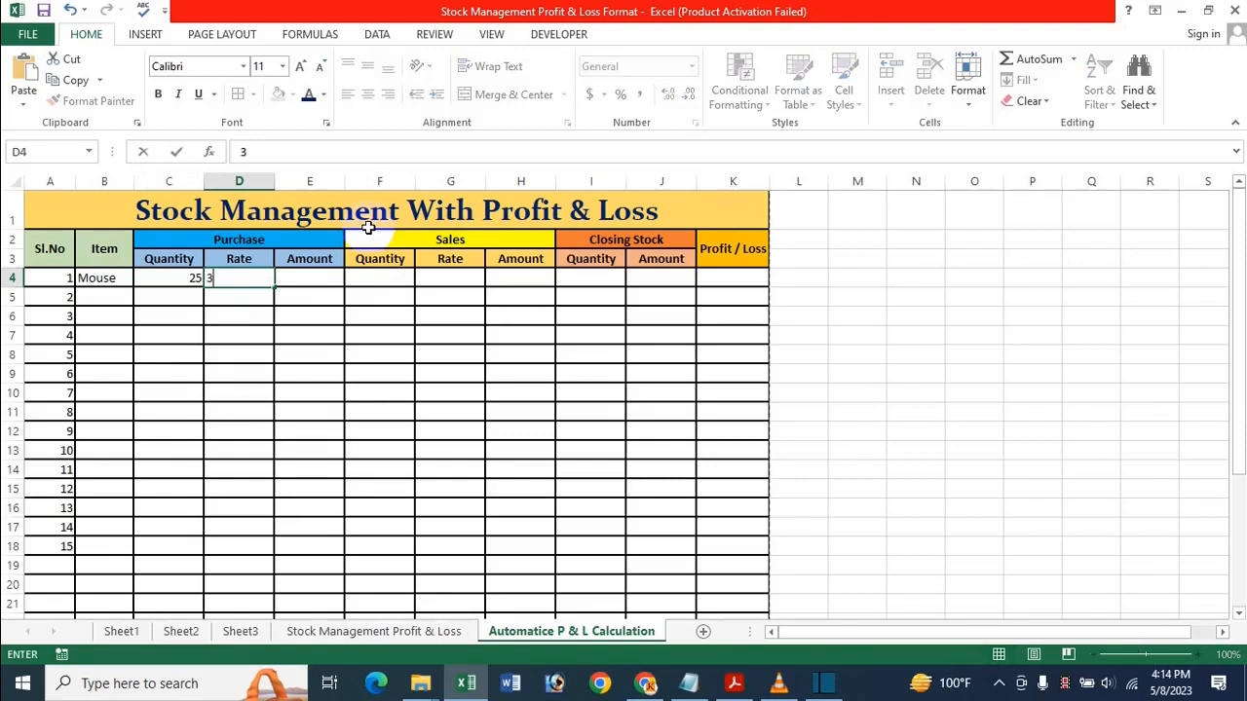
type("50")
key("Tab")
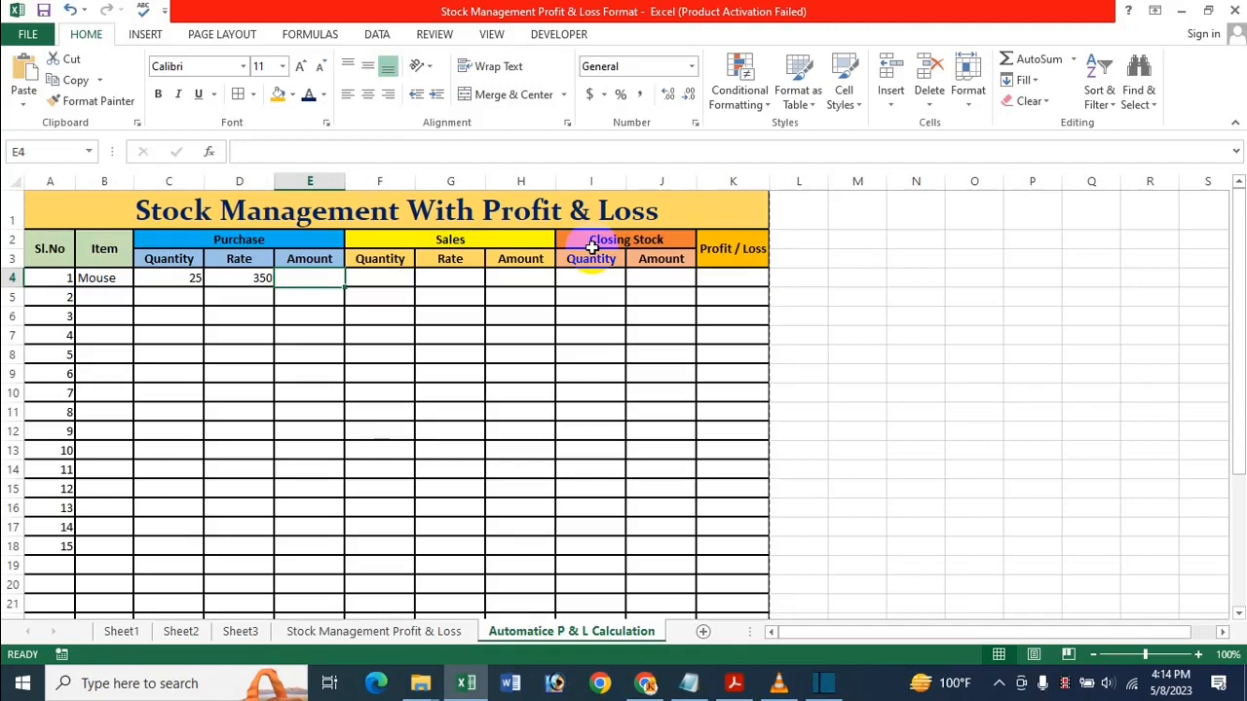
Enter =C4*D4 in E4 so the Mouse purchase amount shows 8750
type("=")
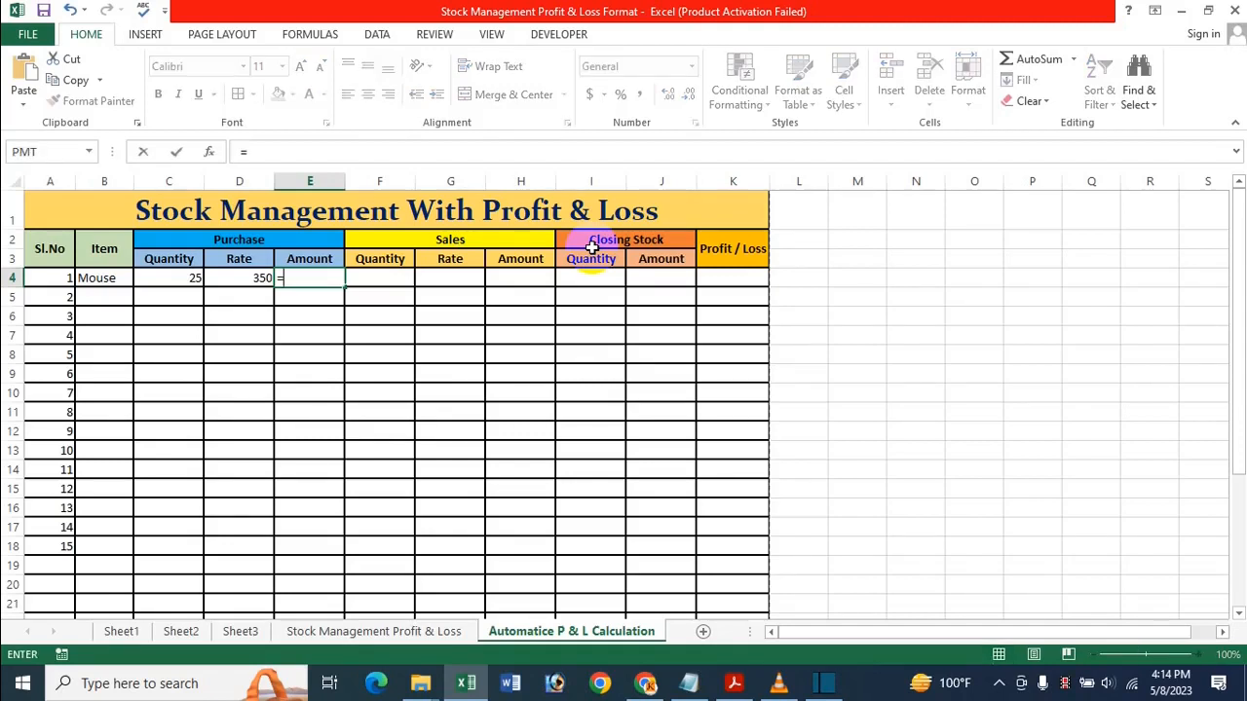
left_click(181, 278)
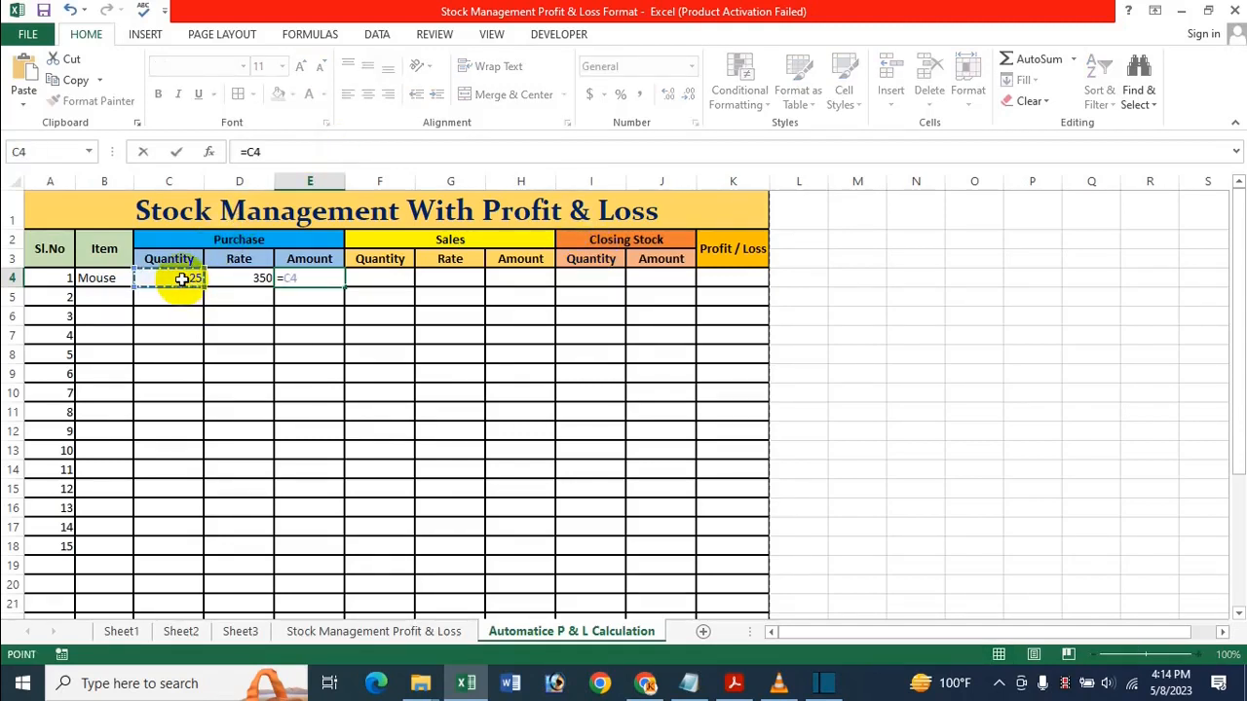
type("*")
left_click(243, 277)
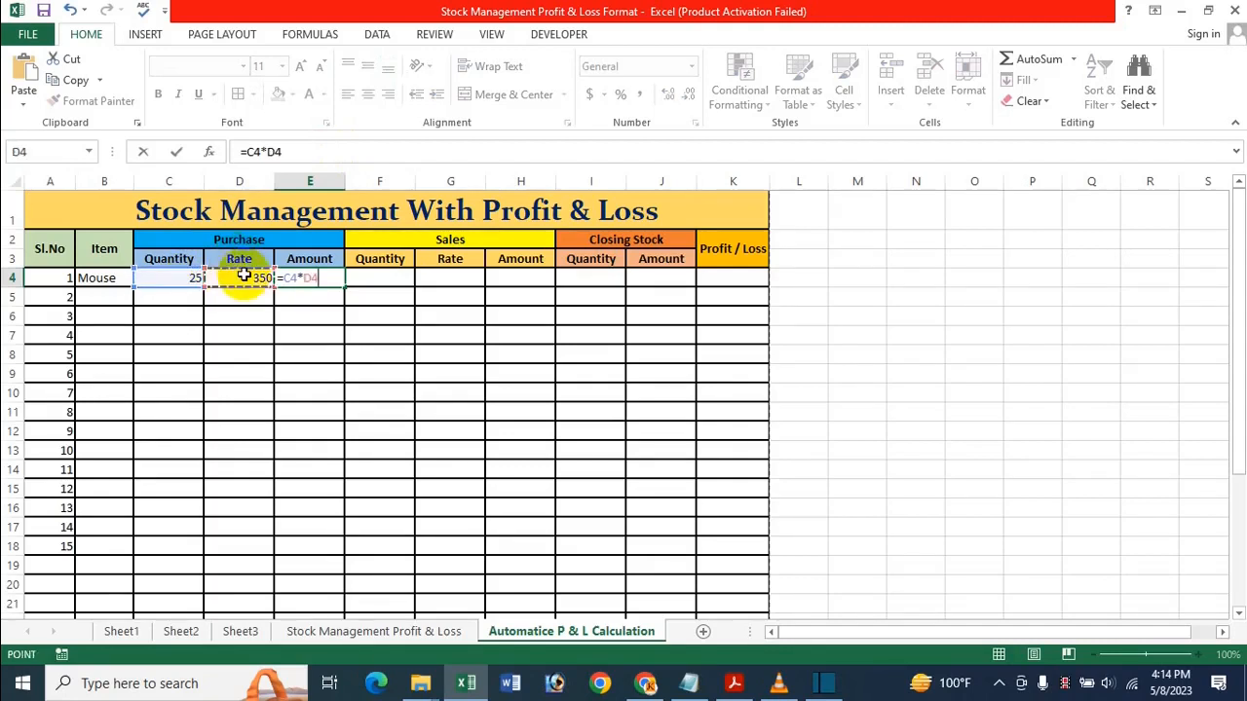
key("Return")
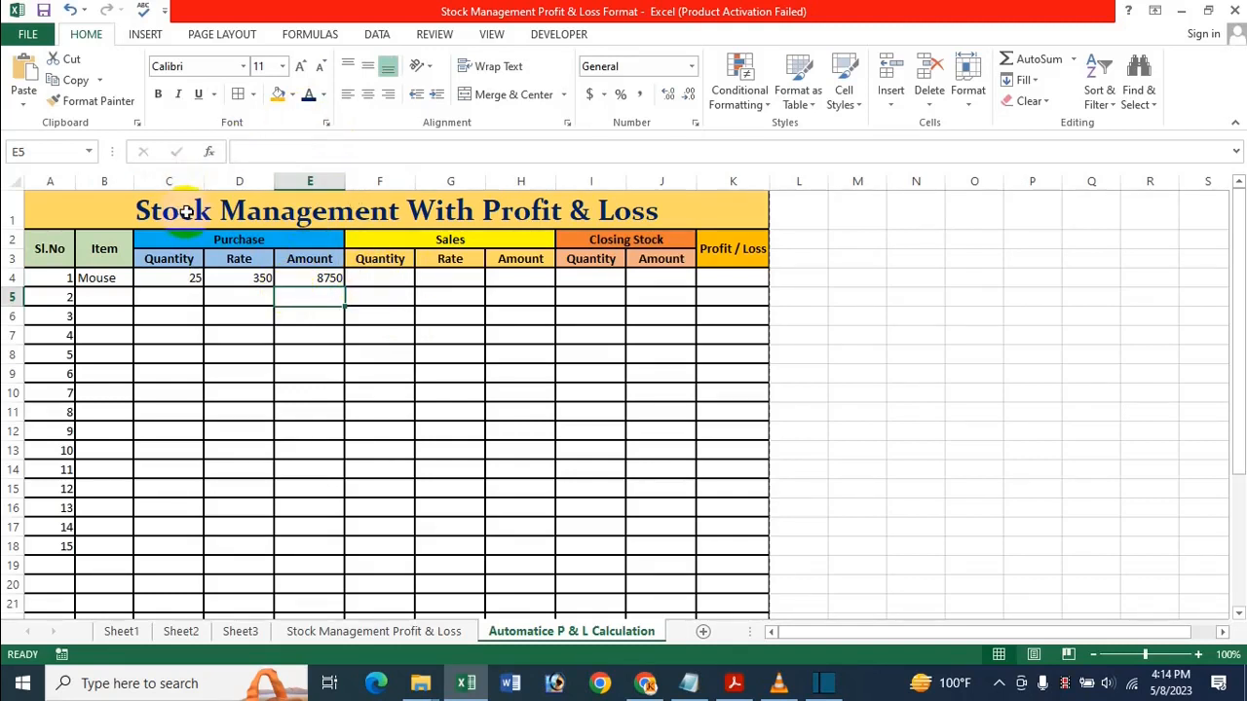
Give E4 comma style (8,750.00) and the D4 rate Number format (350.00)
left_click(353, 314)
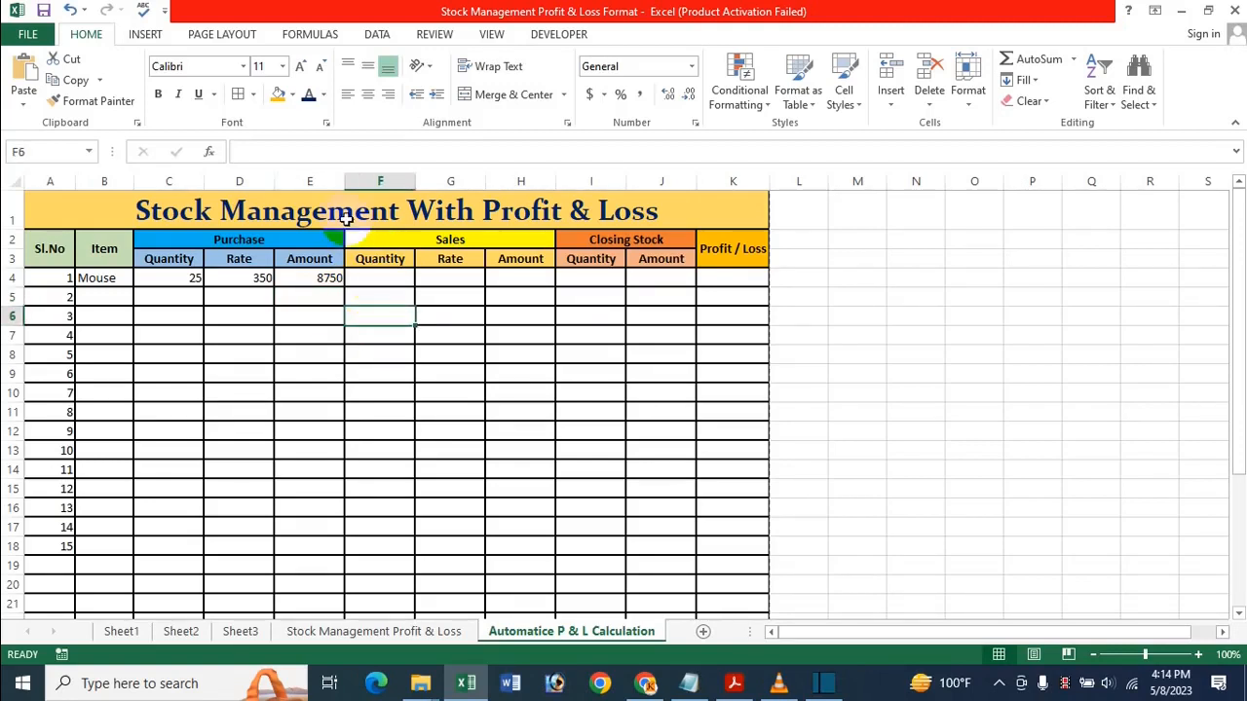
left_click(312, 281)
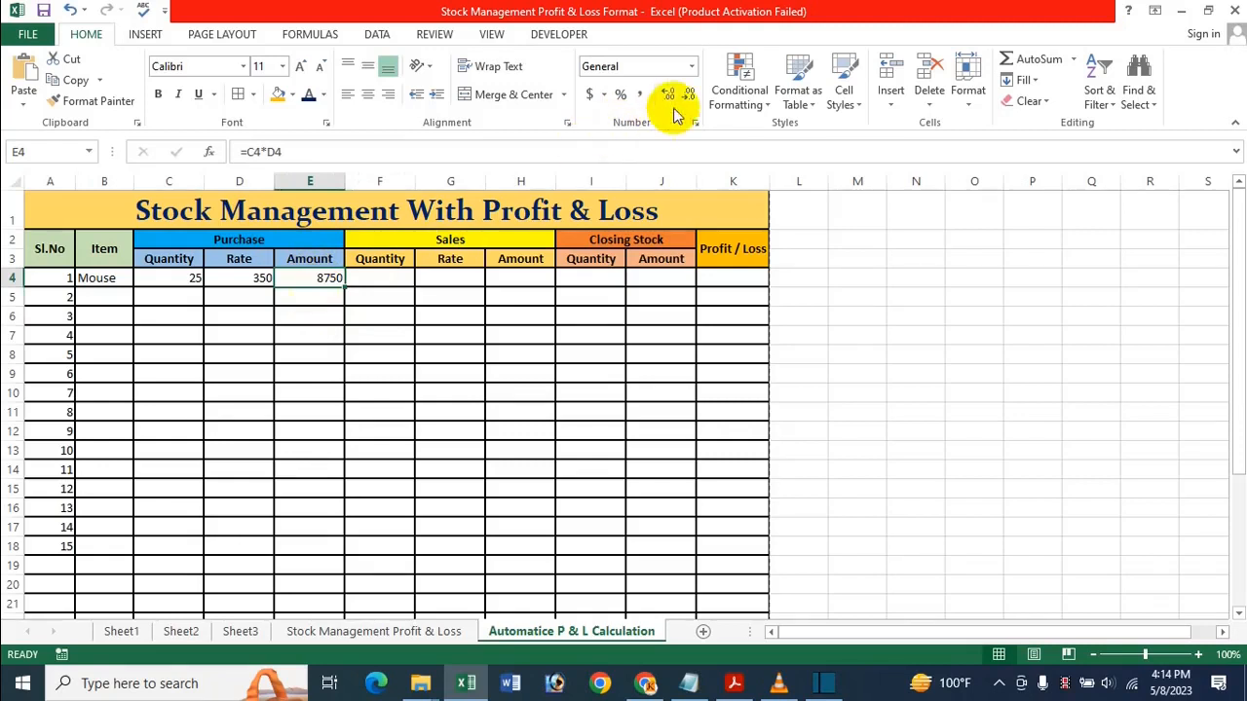
left_click(639, 95)
left_click(255, 281)
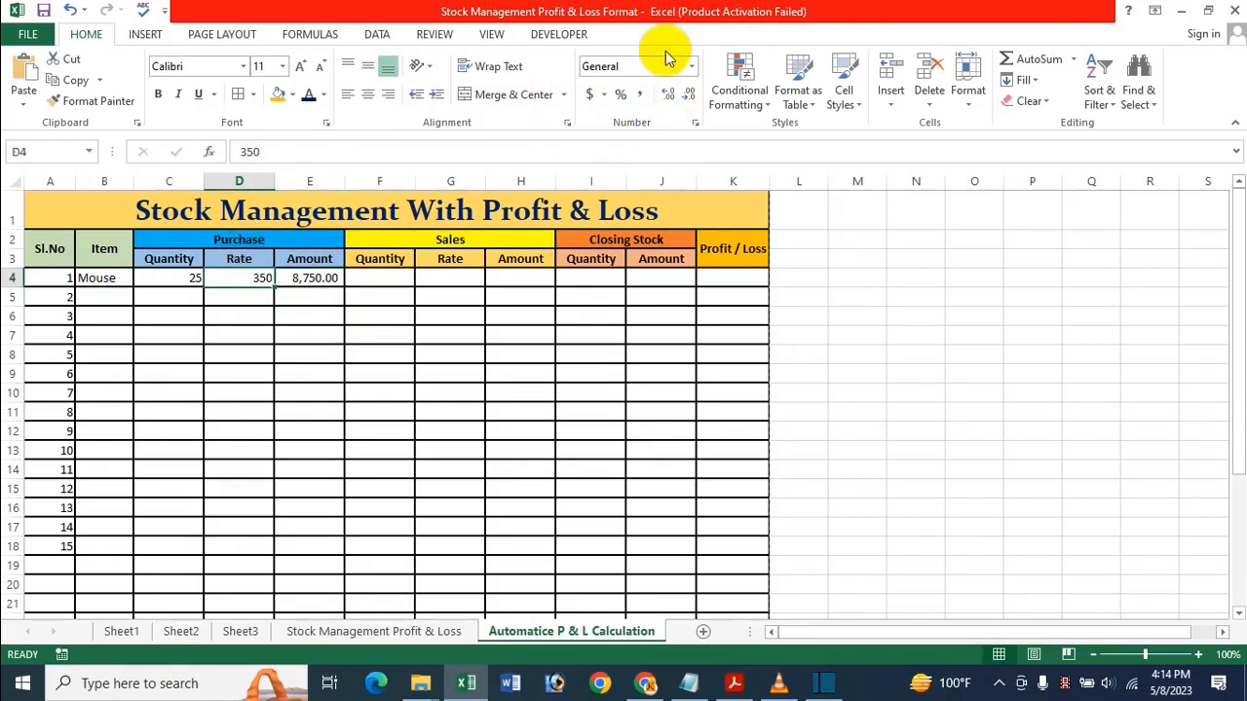
left_click(690, 66)
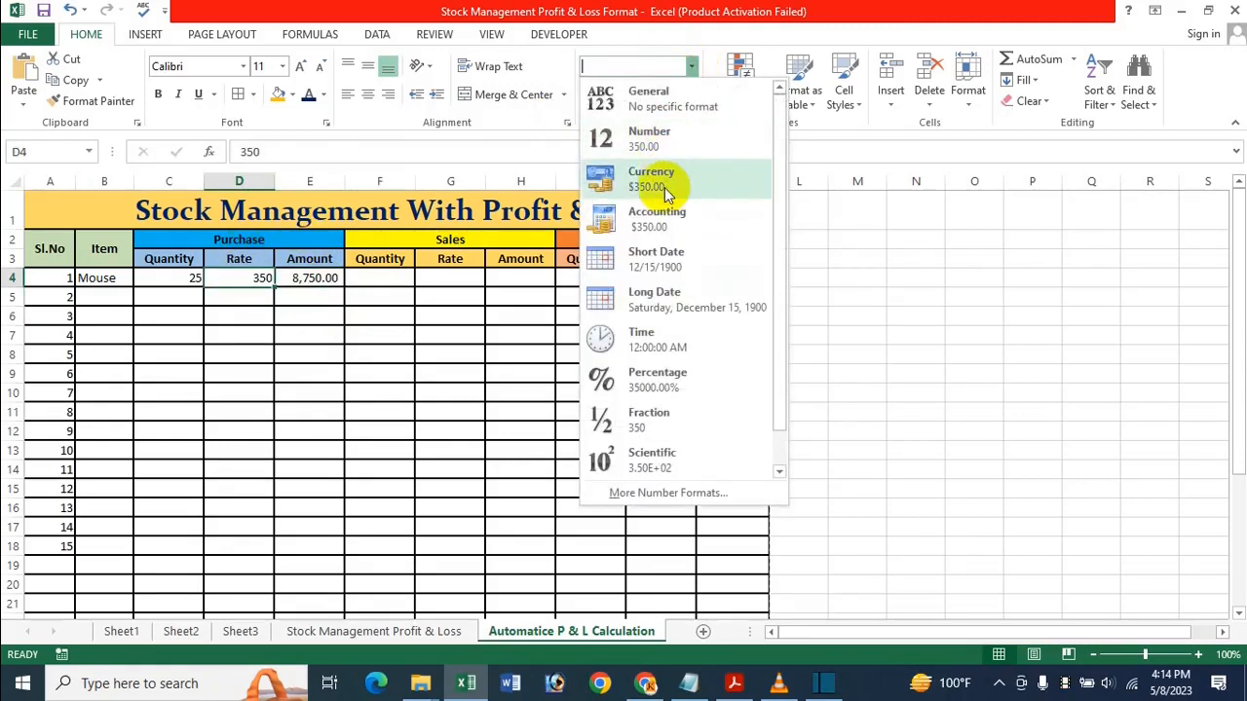
left_click(672, 137)
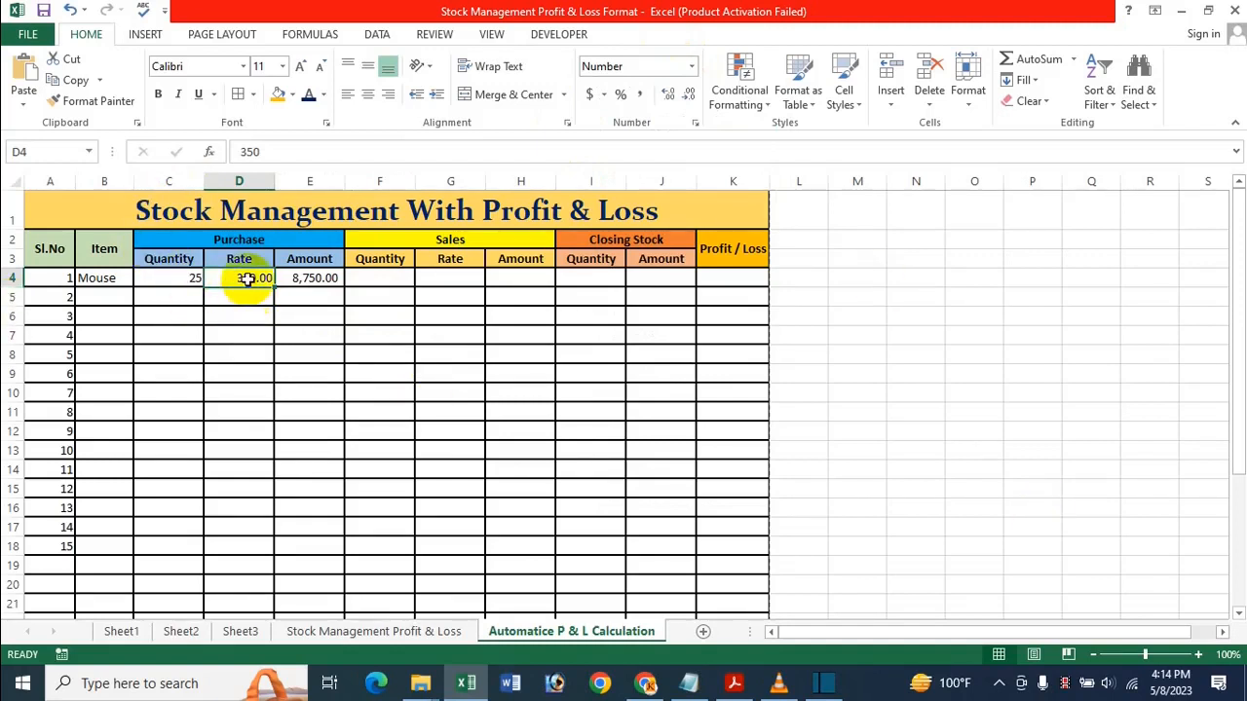
Apply Number format to the purchase Rate cells D4:D18
left_click_drag(244, 278, 263, 552)
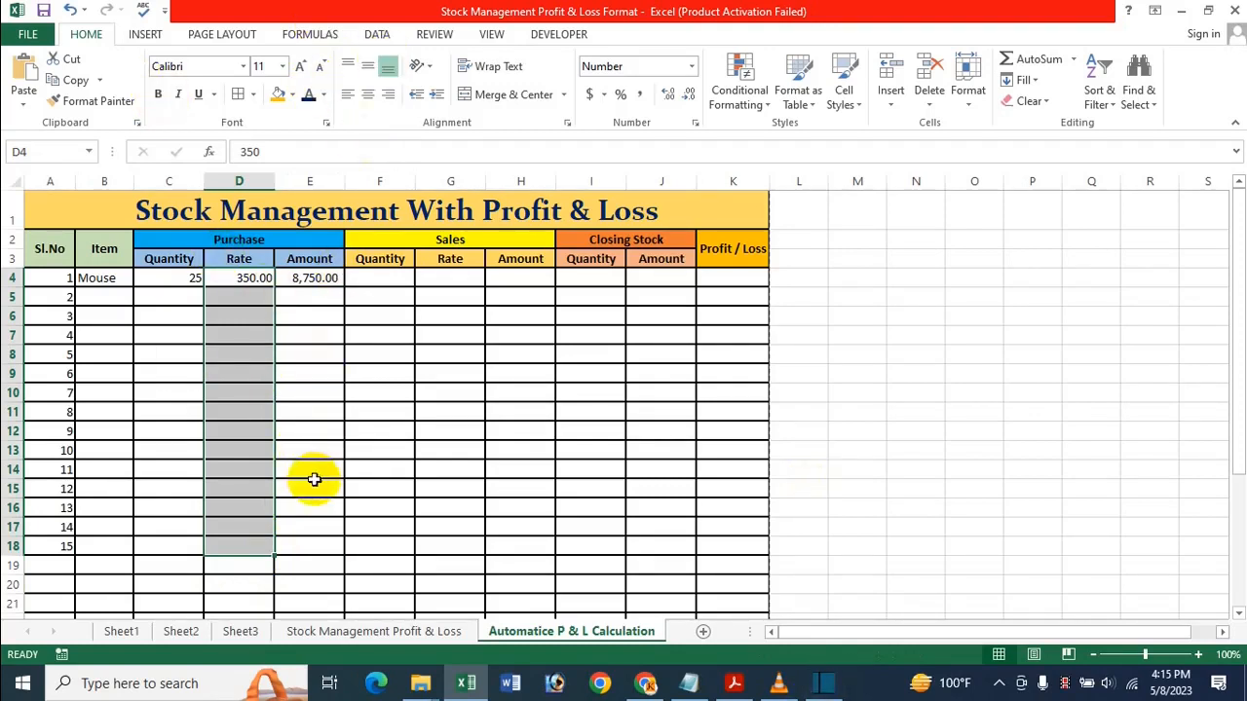
left_click(690, 65)
left_click(671, 159)
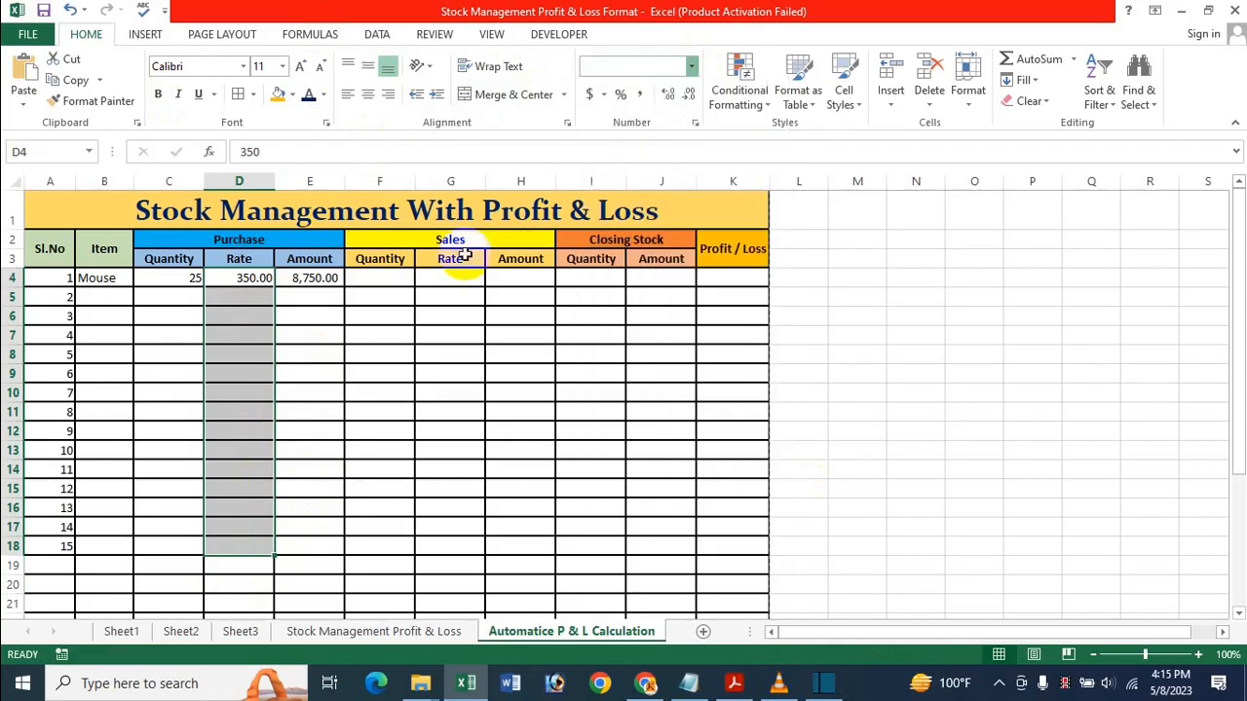
left_click(302, 278)
left_click_drag(342, 288, 321, 547)
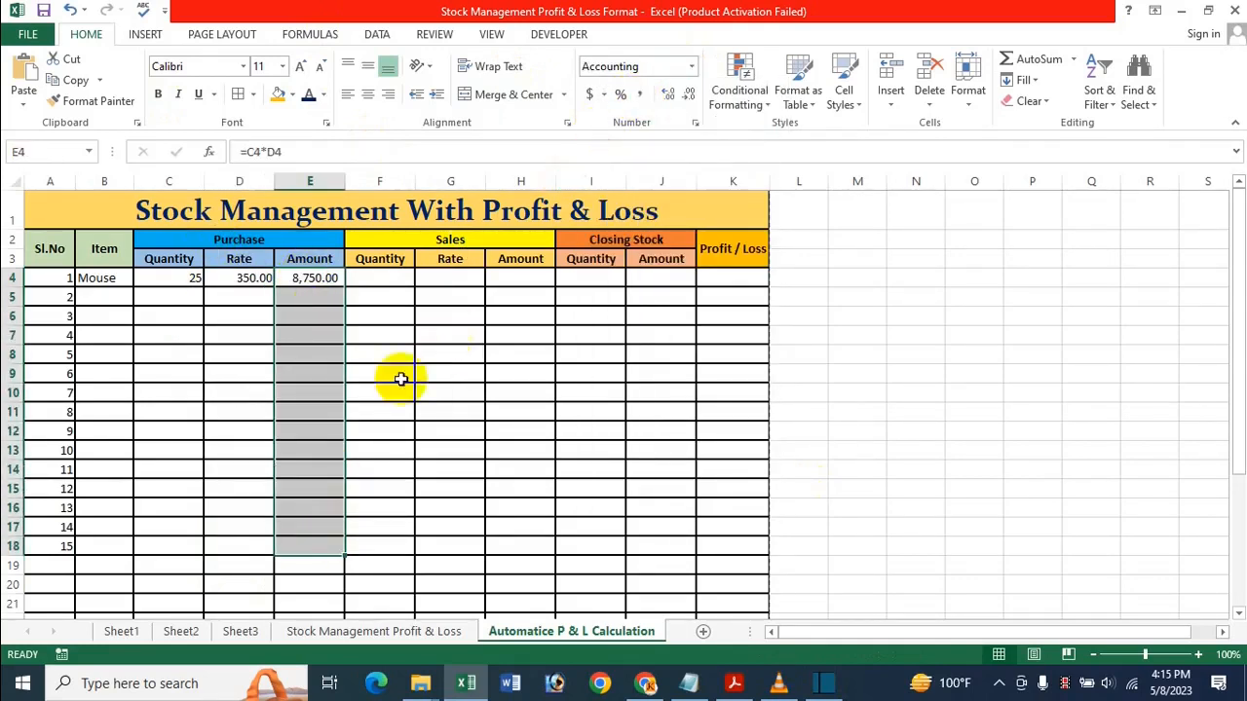
left_click_drag(399, 278, 396, 354)
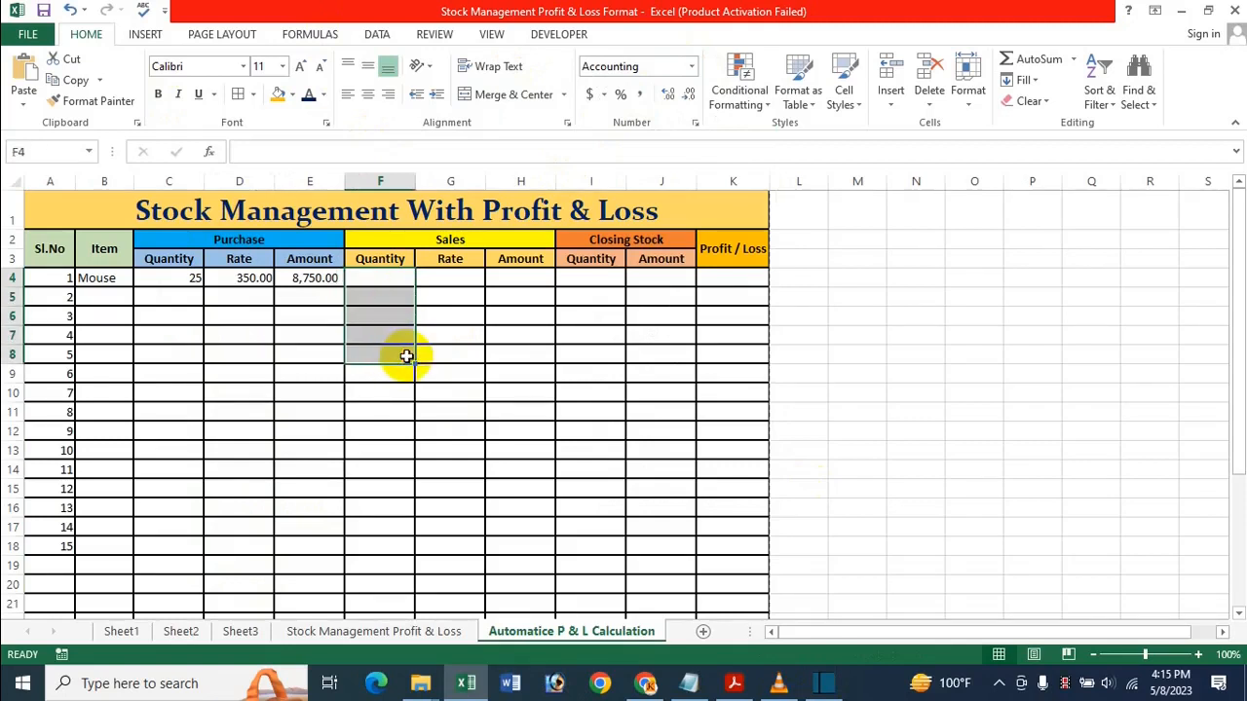
left_click(439, 309)
Format the sales Rate cells as Number and the sales Amount cells with comma style through row 18
left_click_drag(451, 276, 462, 543)
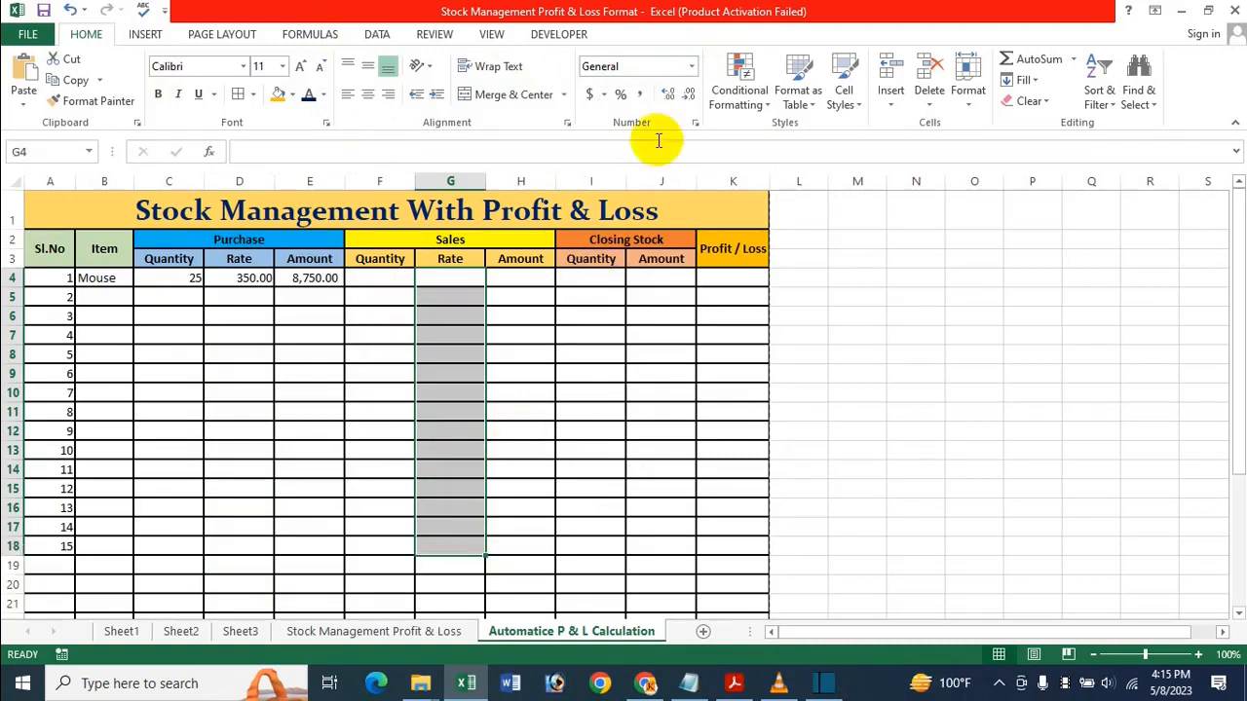
left_click(691, 66)
left_click(660, 153)
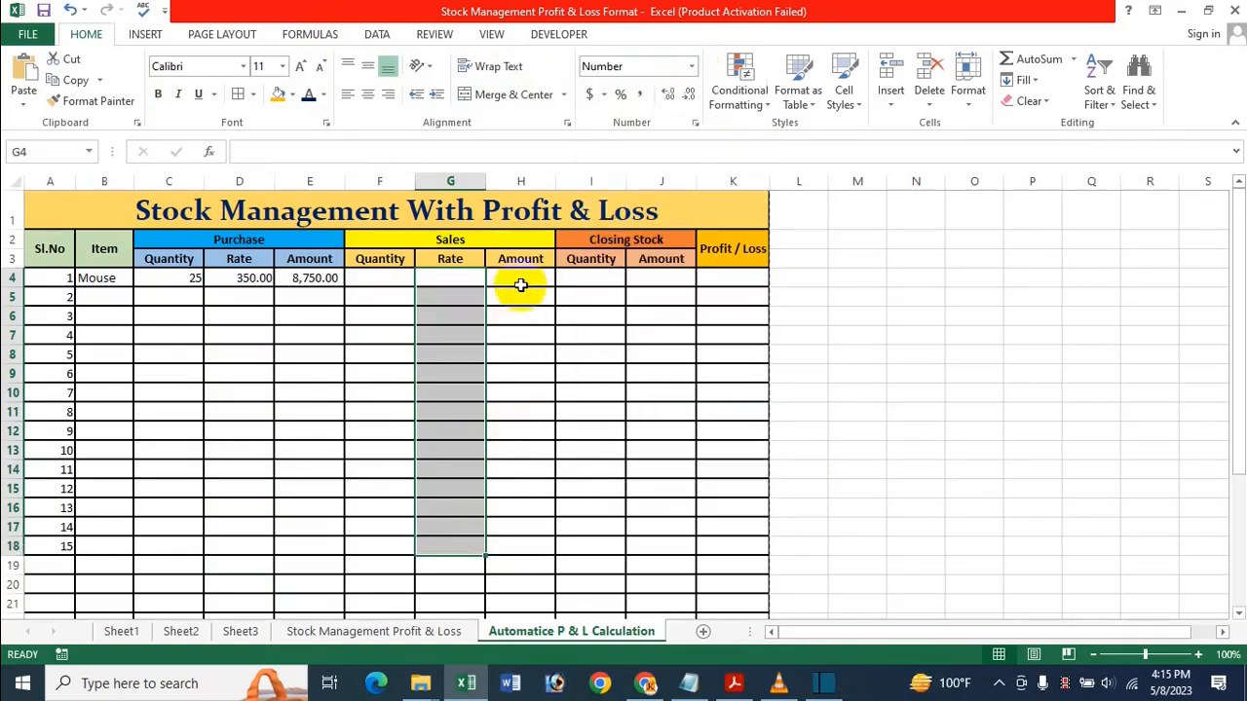
left_click_drag(521, 281, 514, 548)
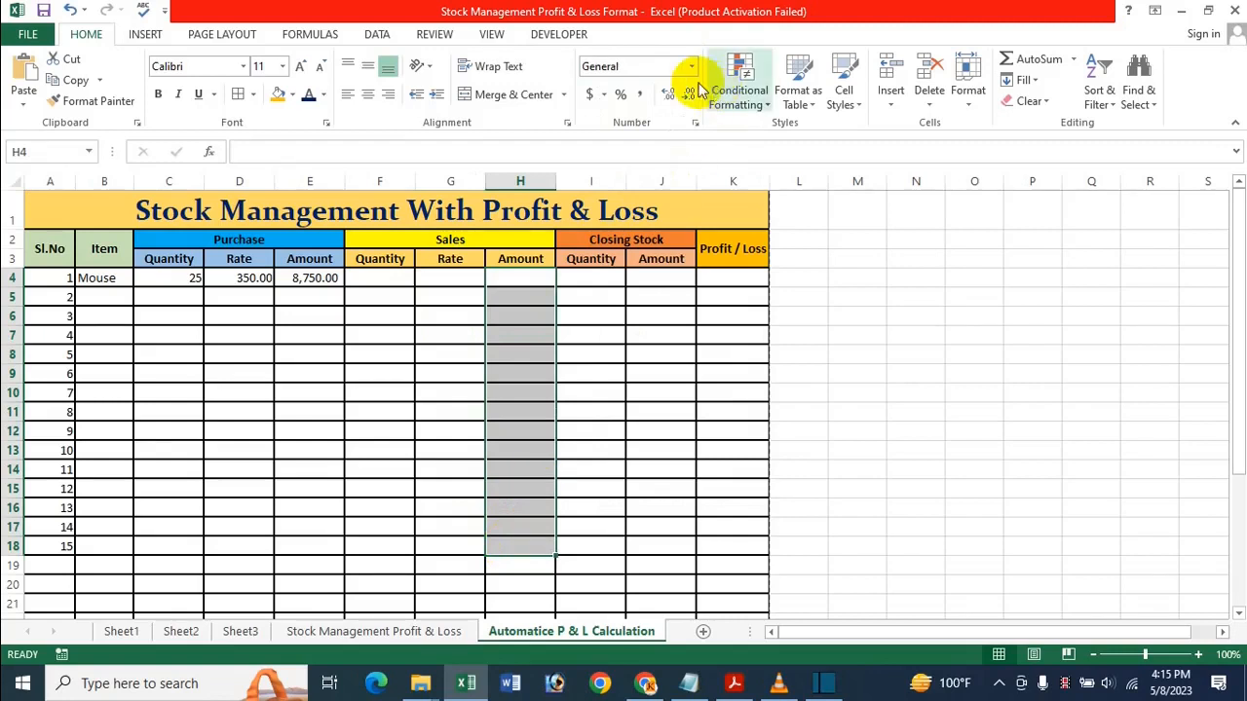
left_click(640, 93)
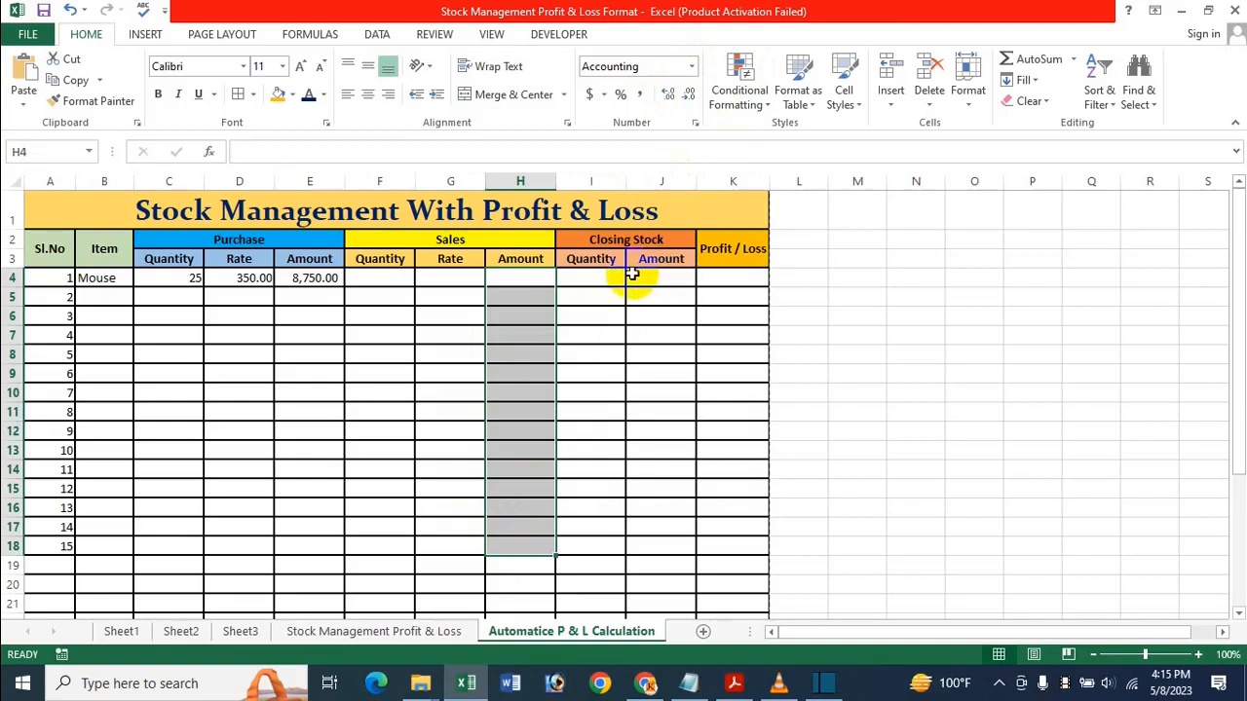
Apply comma style to the Closing Stock Amount and Profit / Loss columns through row 18
left_click_drag(646, 282, 659, 554)
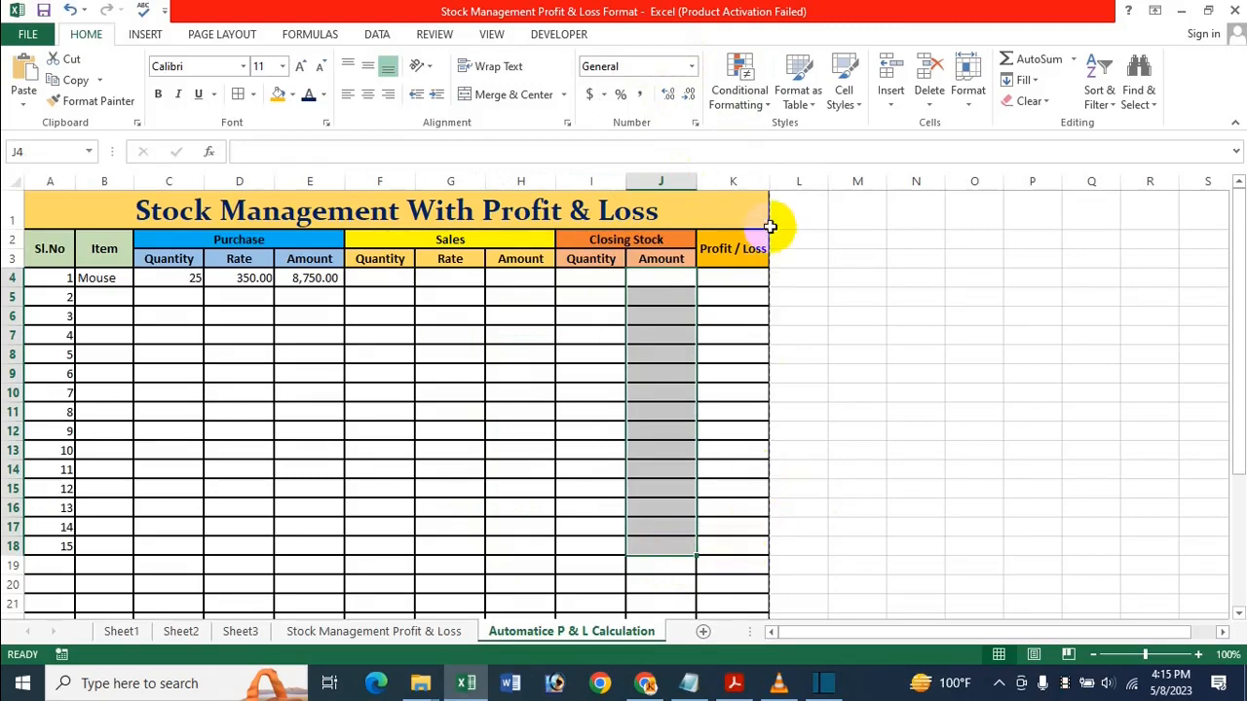
left_click(738, 544, "shift")
left_click(639, 93)
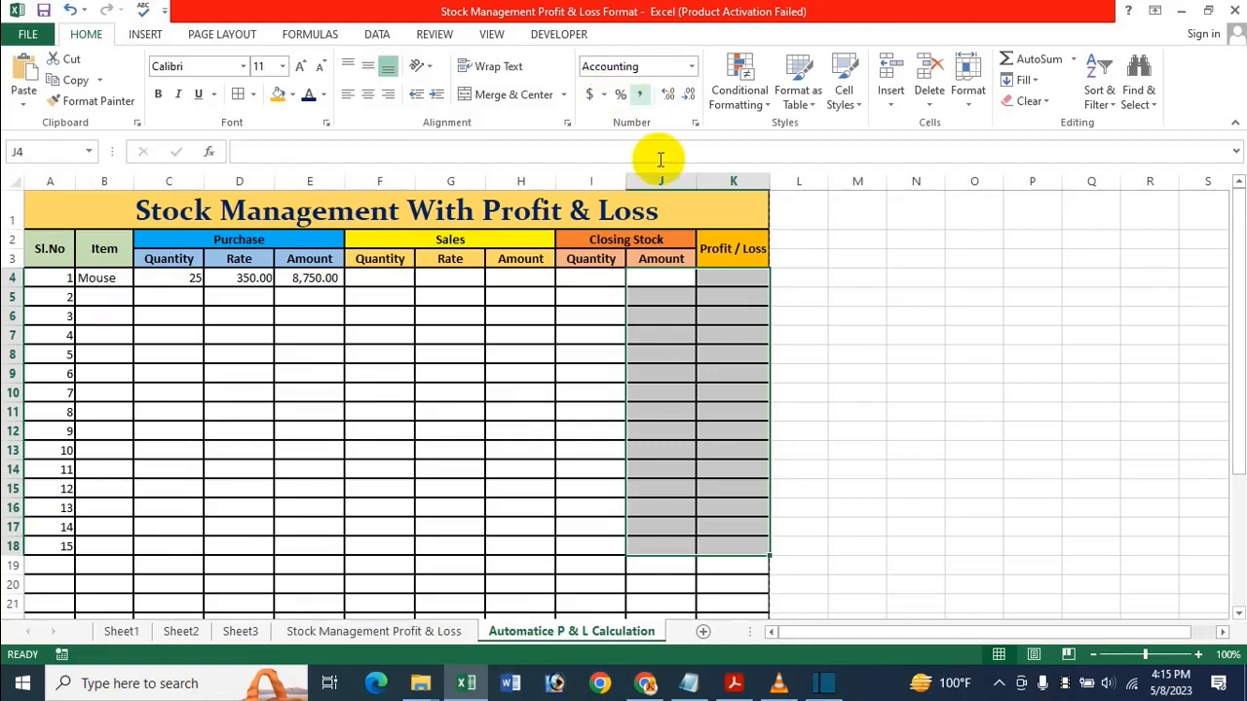
left_click(710, 414)
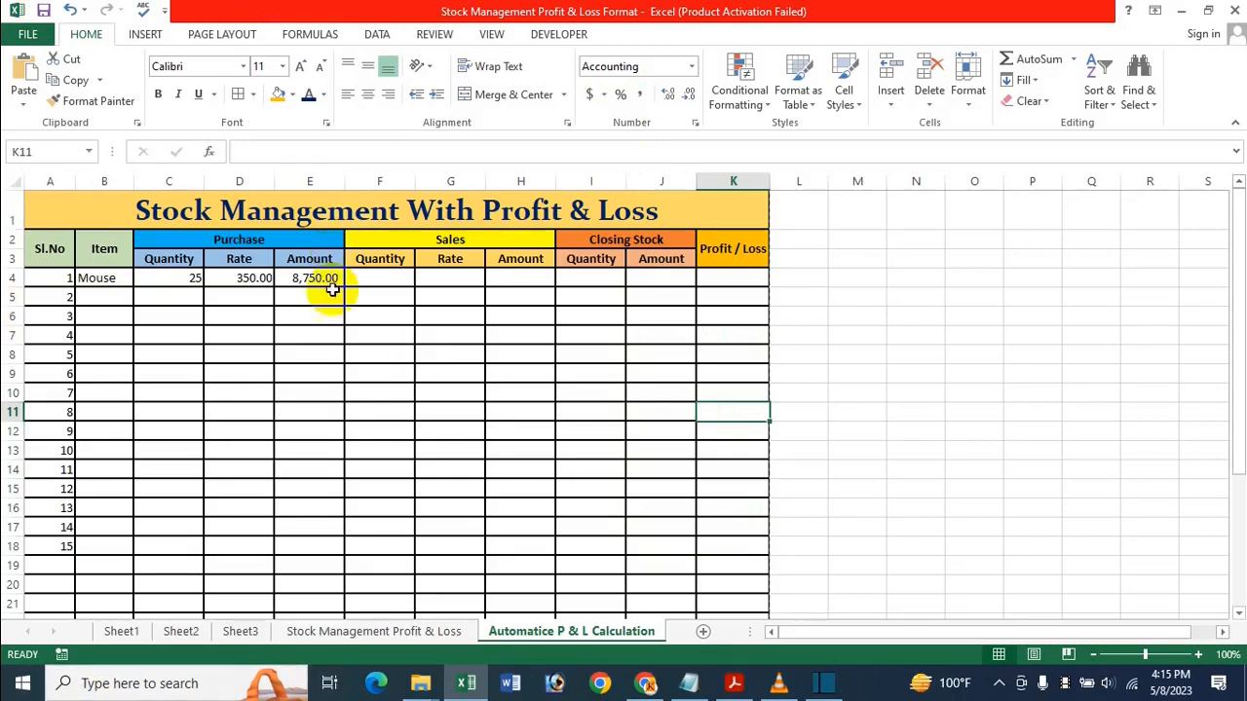
left_click(334, 337)
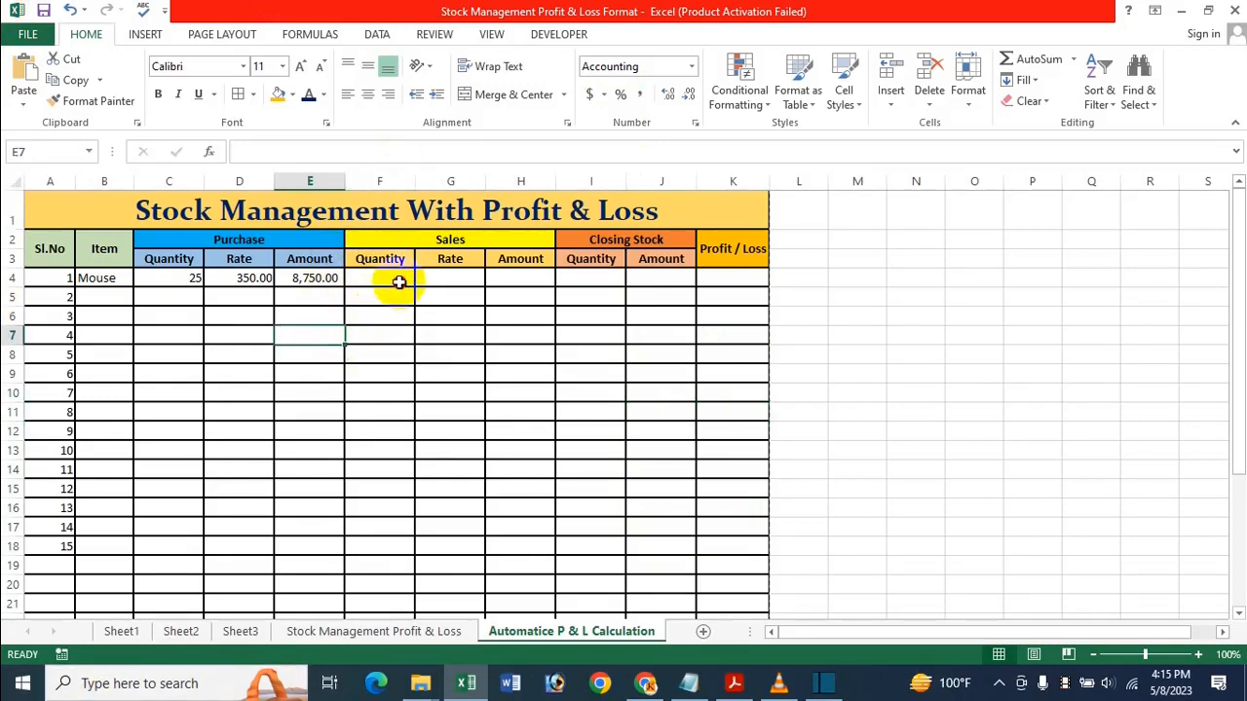
Enter a sales quantity of 15 in F4 and a sales rate of 375 in G4
left_click(398, 282)
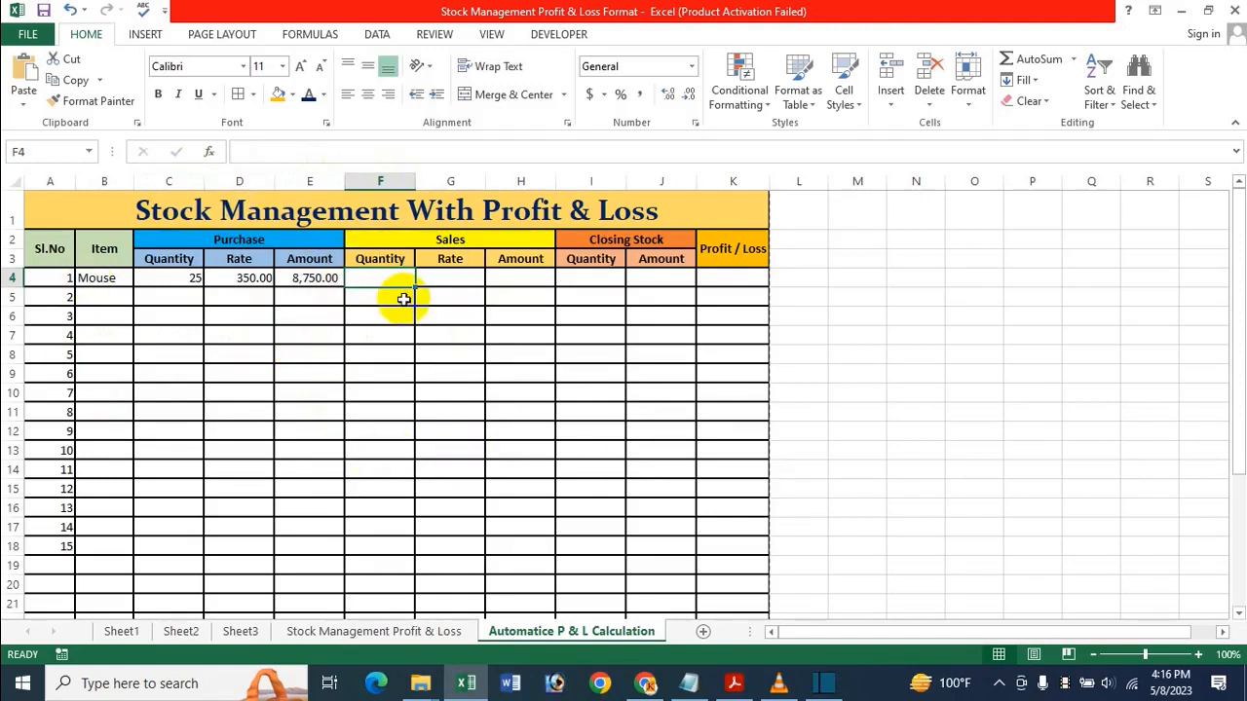
type("1")
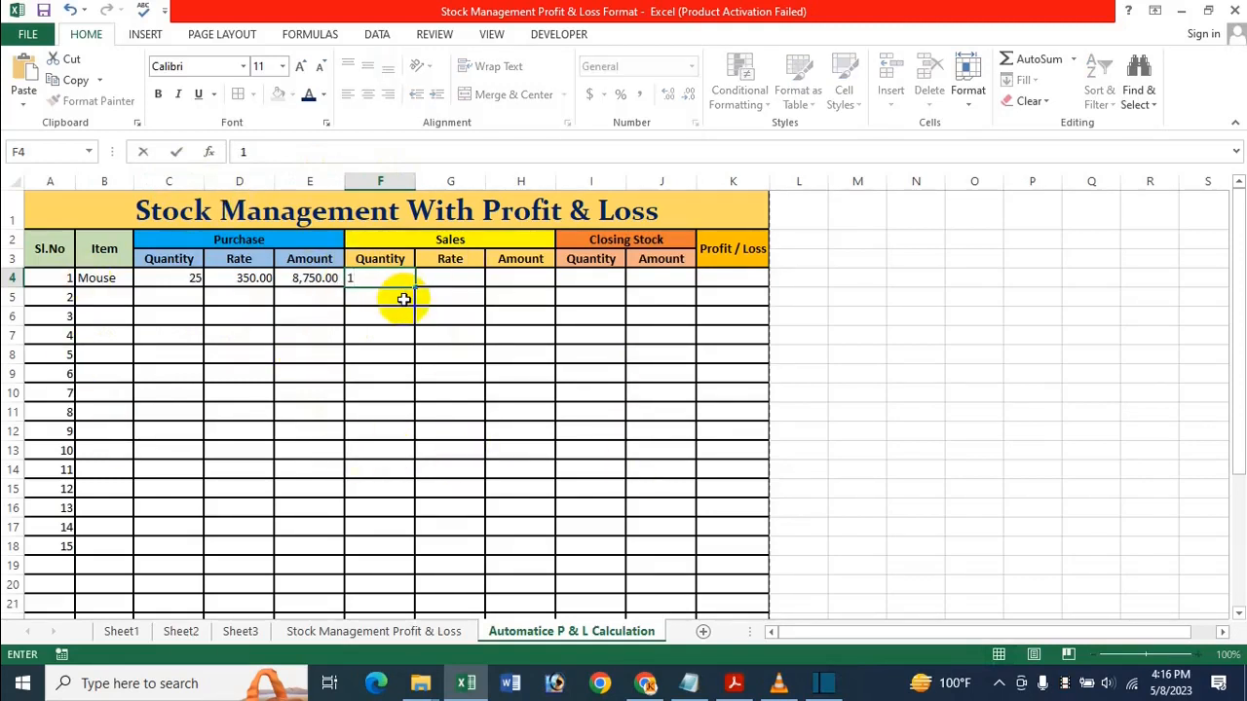
type("5")
key("Tab")
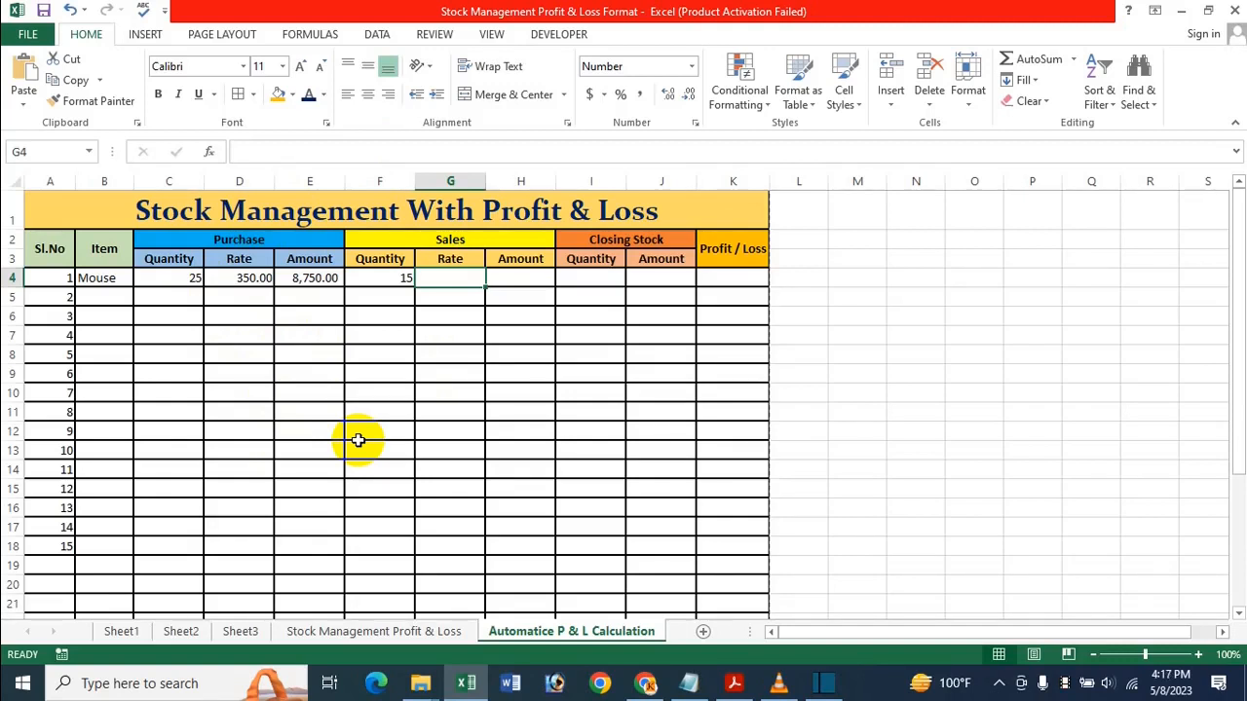
type("375")
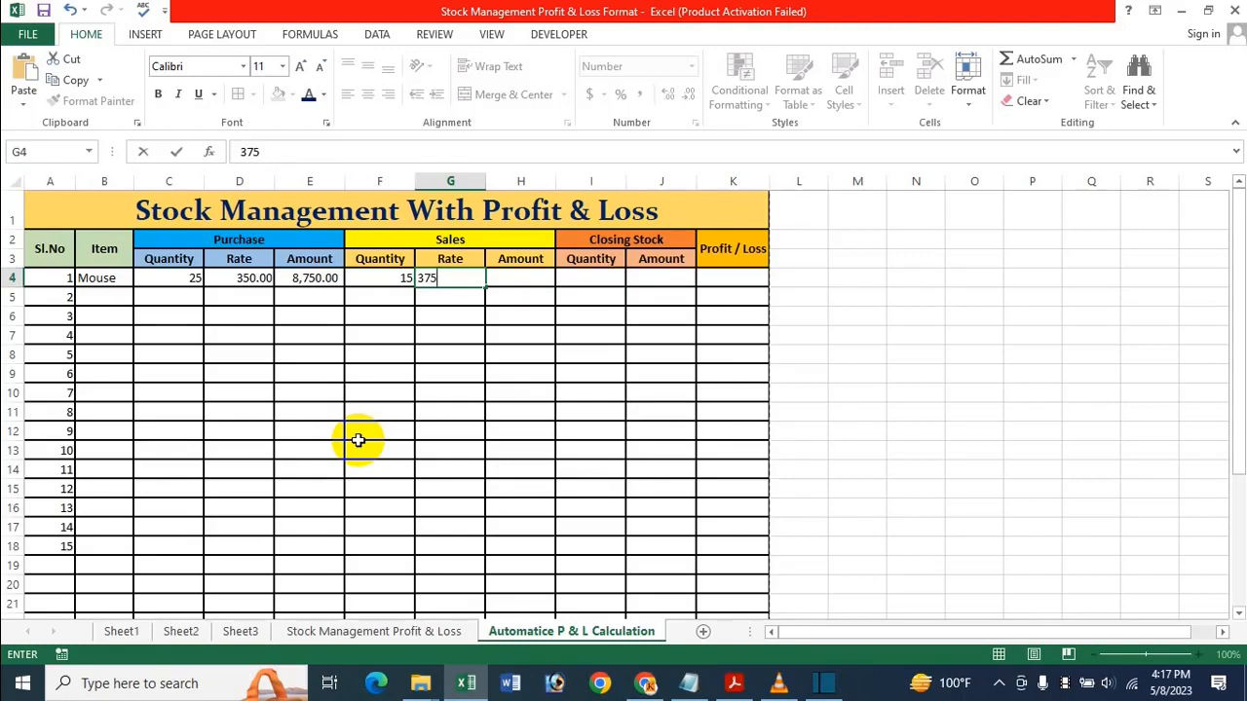
key("Tab")
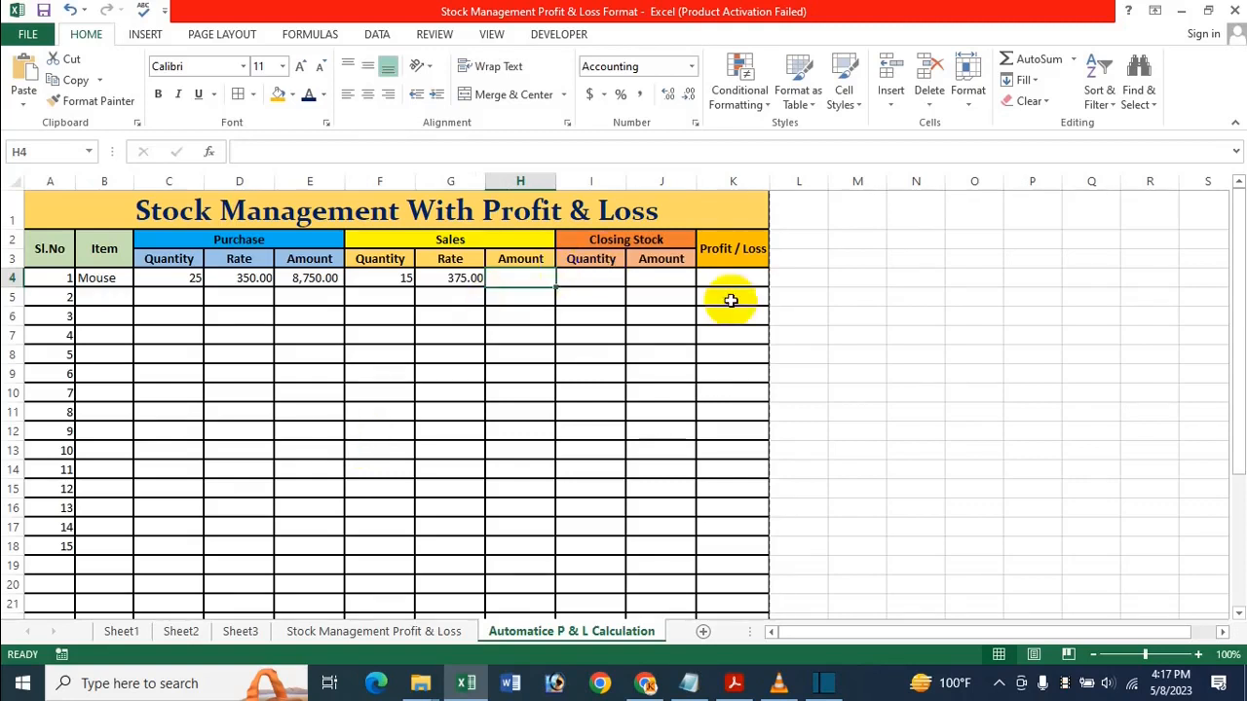
type("=")
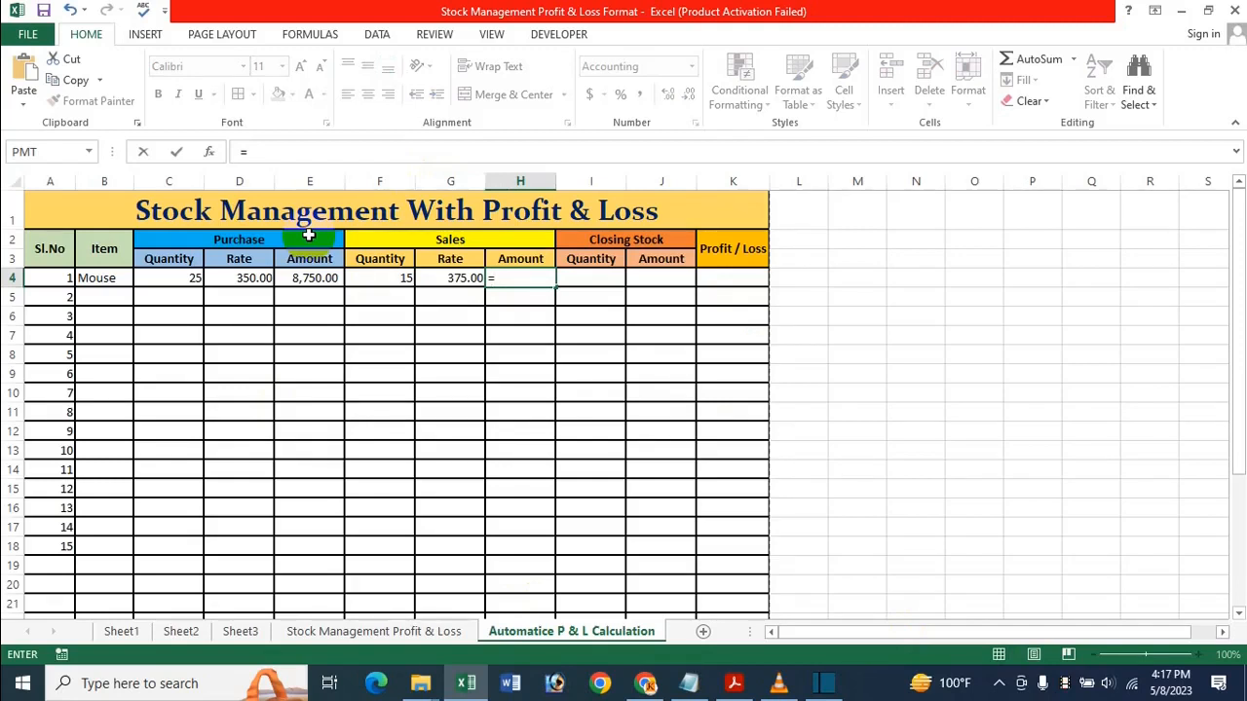
Complete =F4*G4 in H4 so the Mouse sales amount reads 5,625.00
left_click(386, 279)
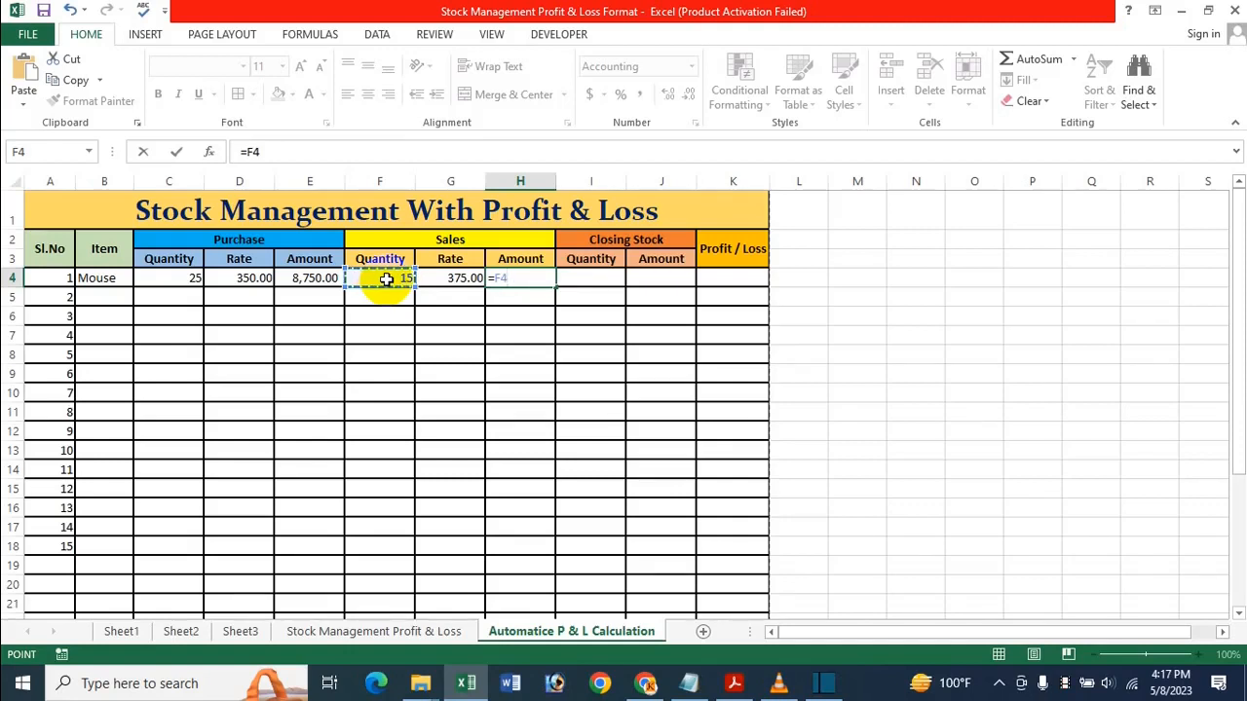
type("*")
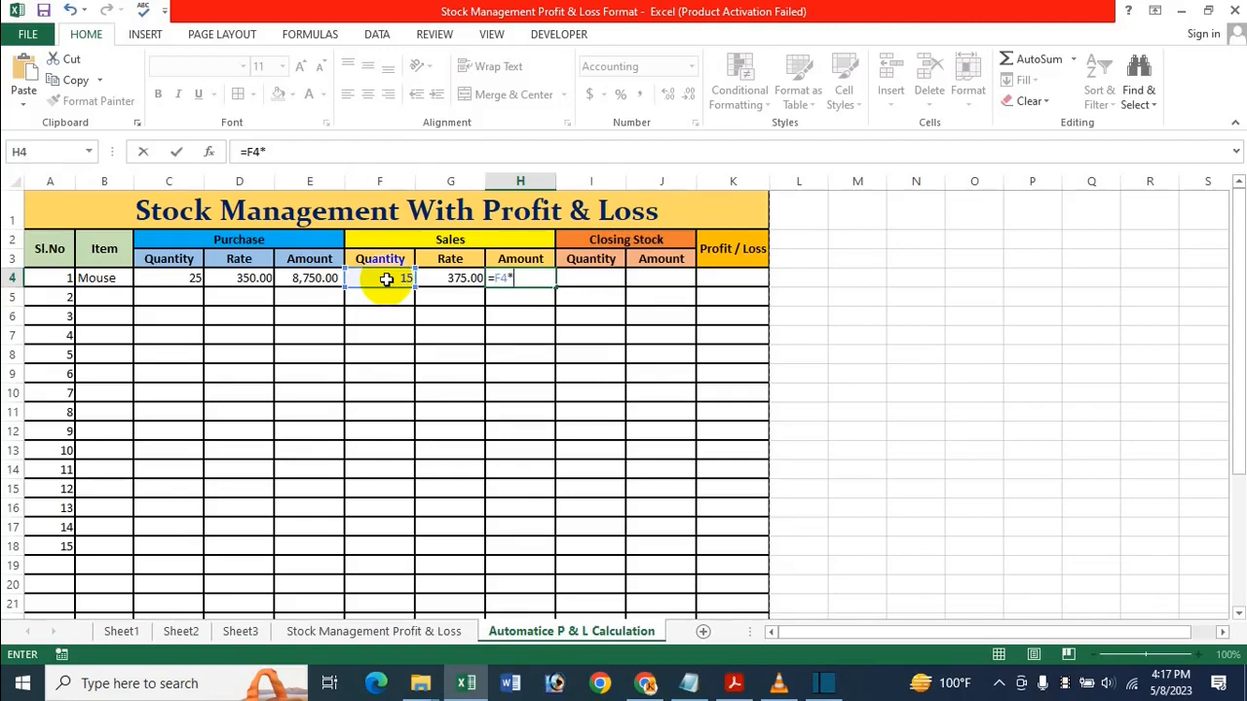
left_click(452, 280)
key("Return")
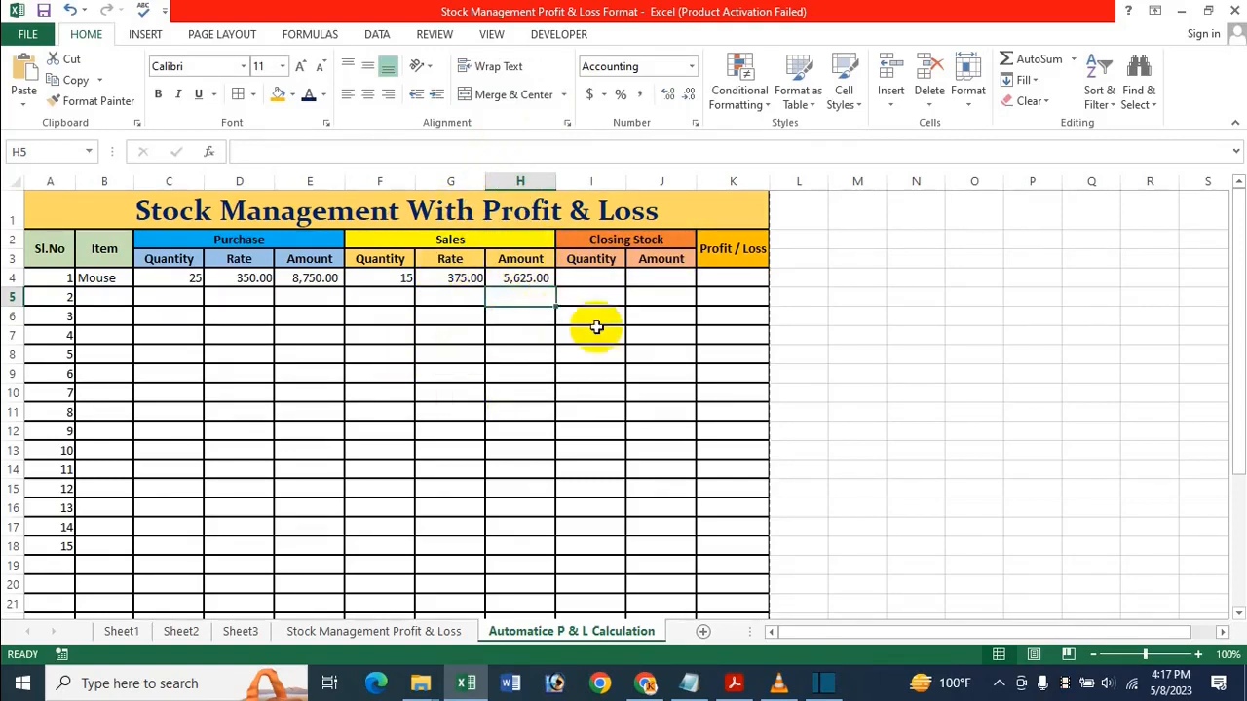
left_click(591, 279)
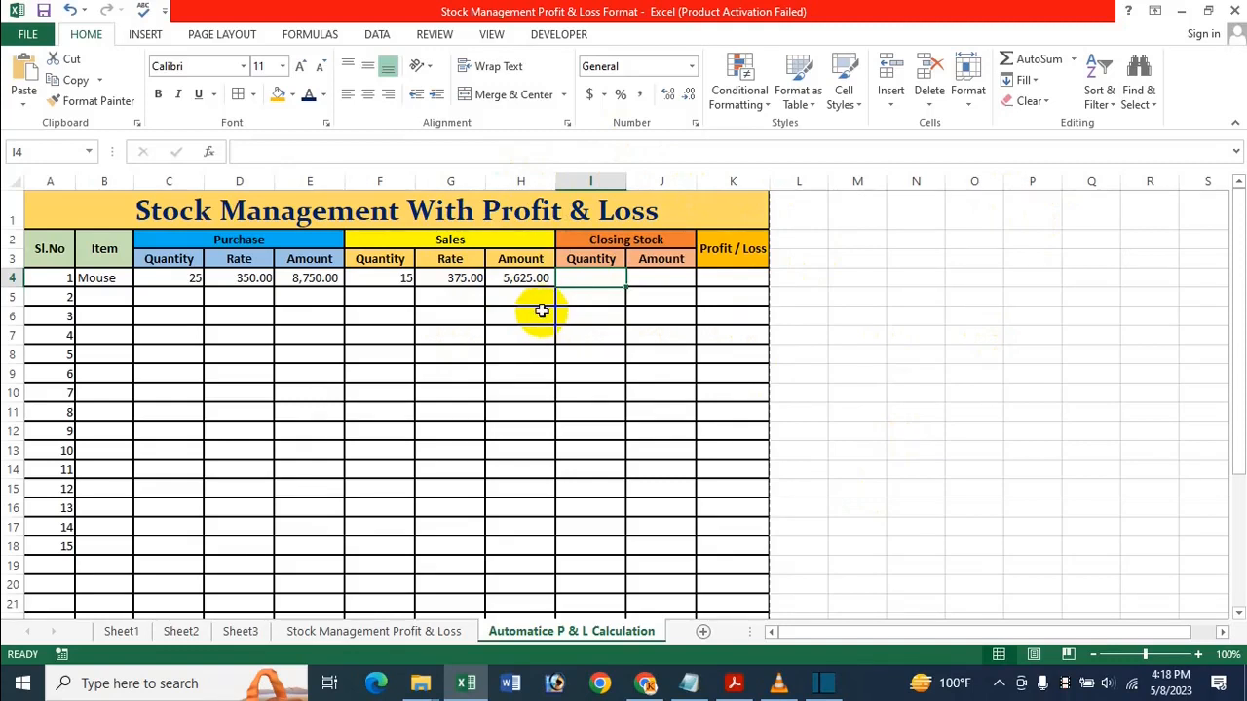
Enter =C4-F4 in I4 so the Mouse closing stock quantity is 10
type("=")
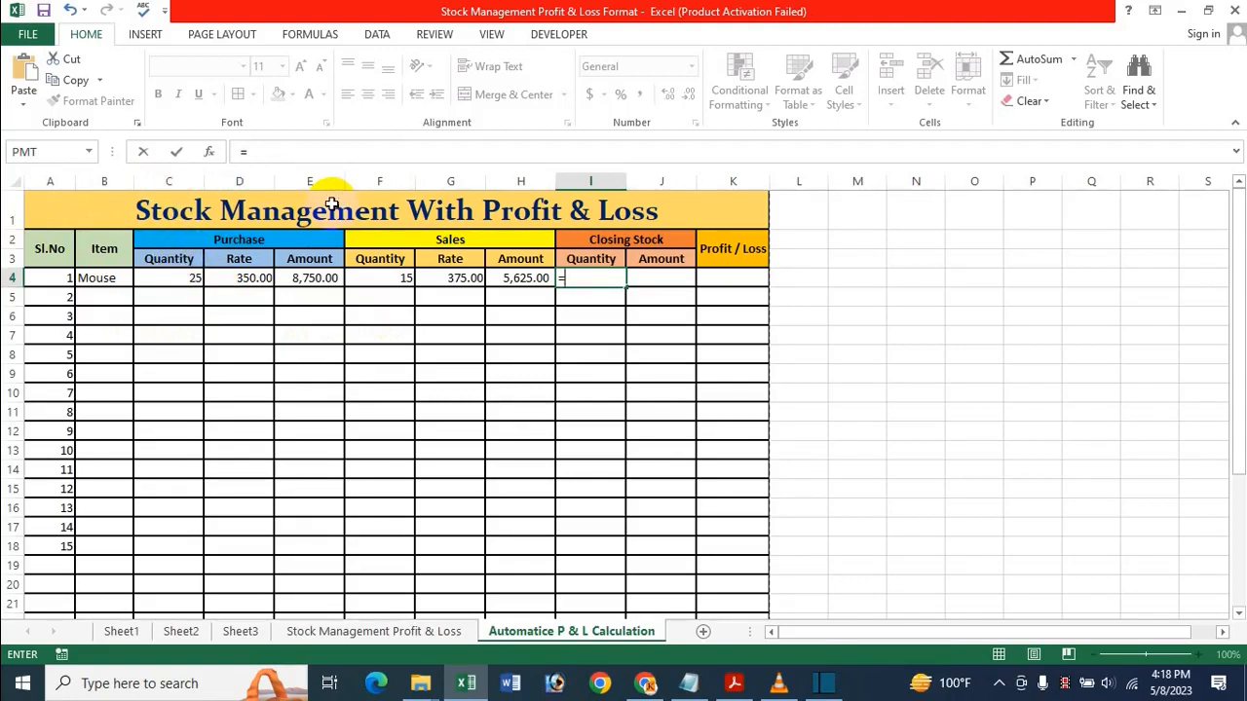
left_click(172, 273)
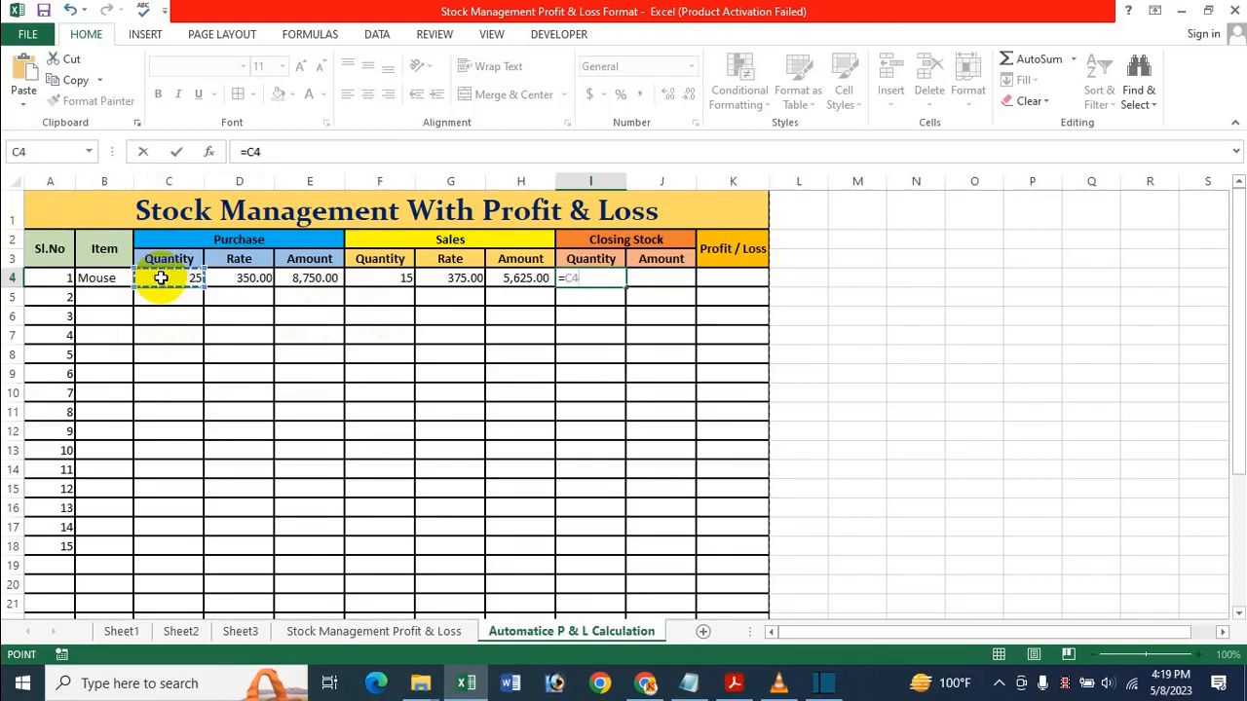
type("-")
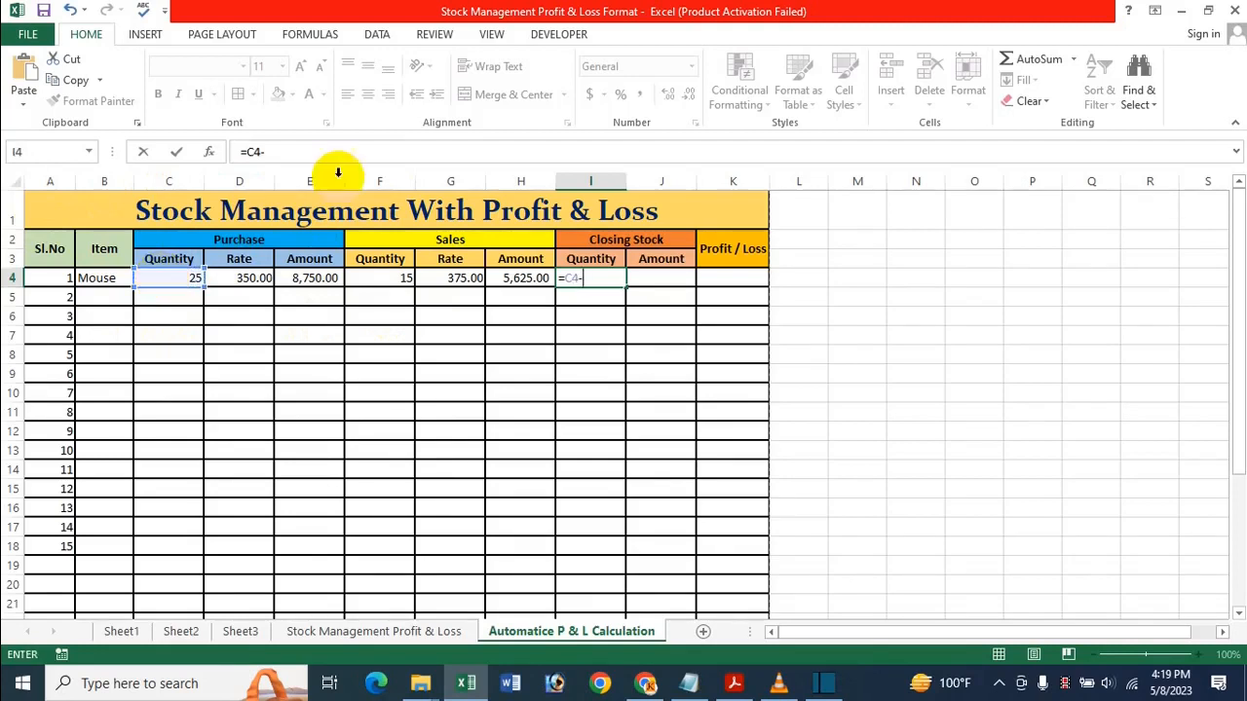
left_click(400, 280)
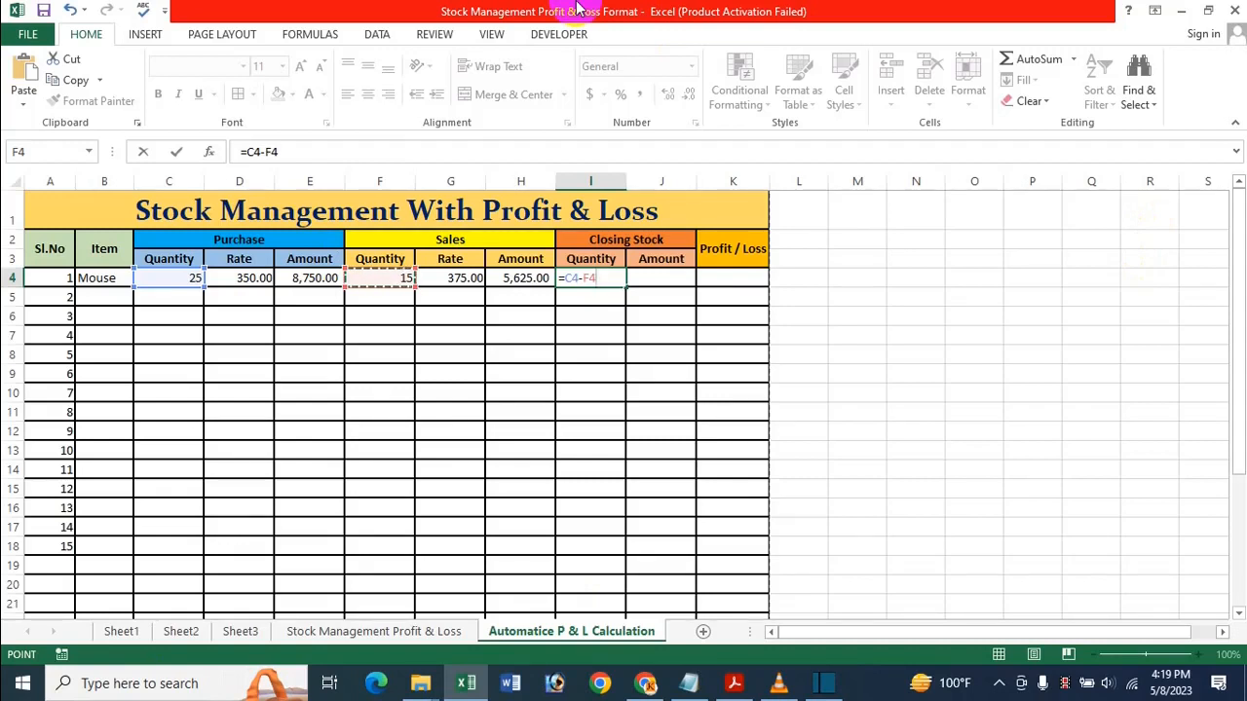
key("Return")
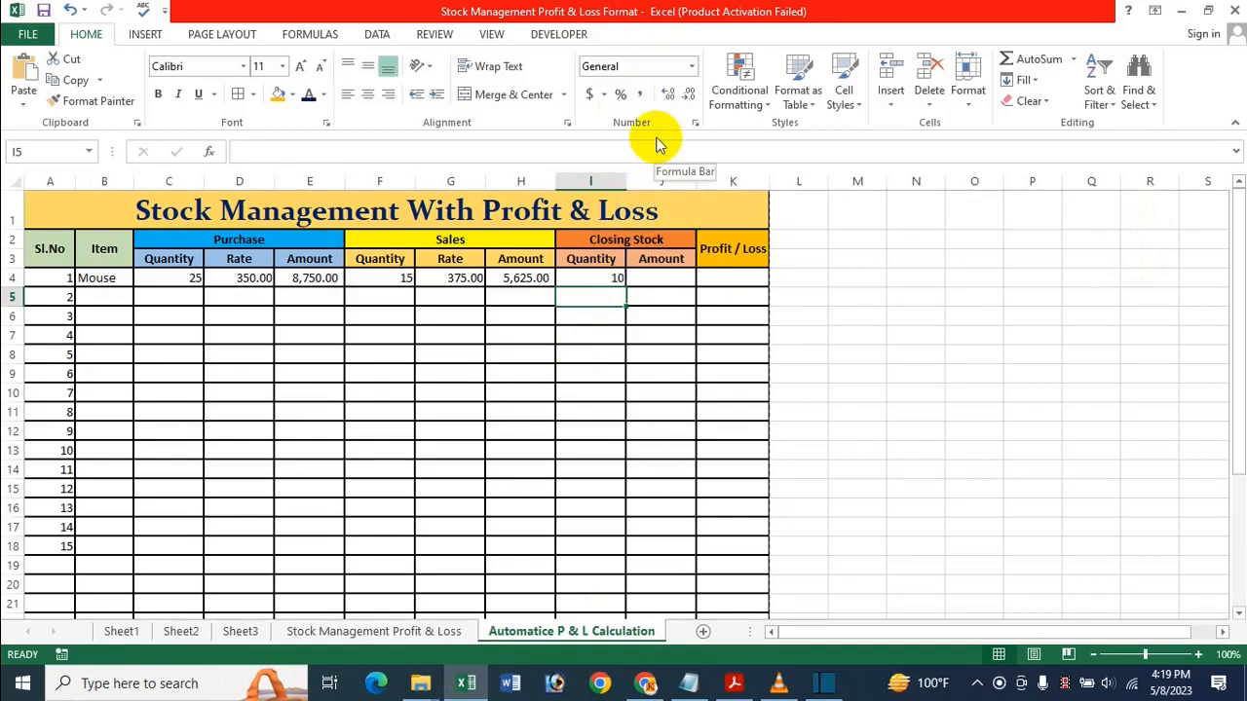
left_click(648, 277)
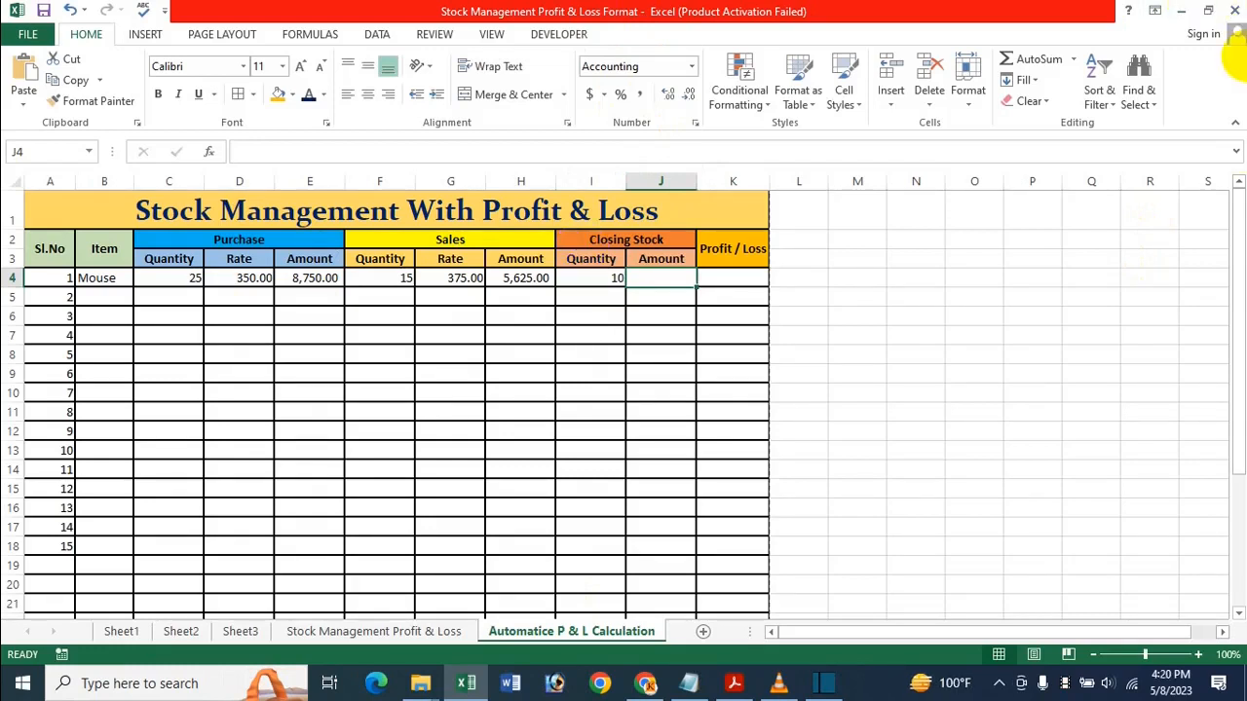
Enter =I4*D4 in J4 so the Mouse closing stock amount is 3,500.00
type("=")
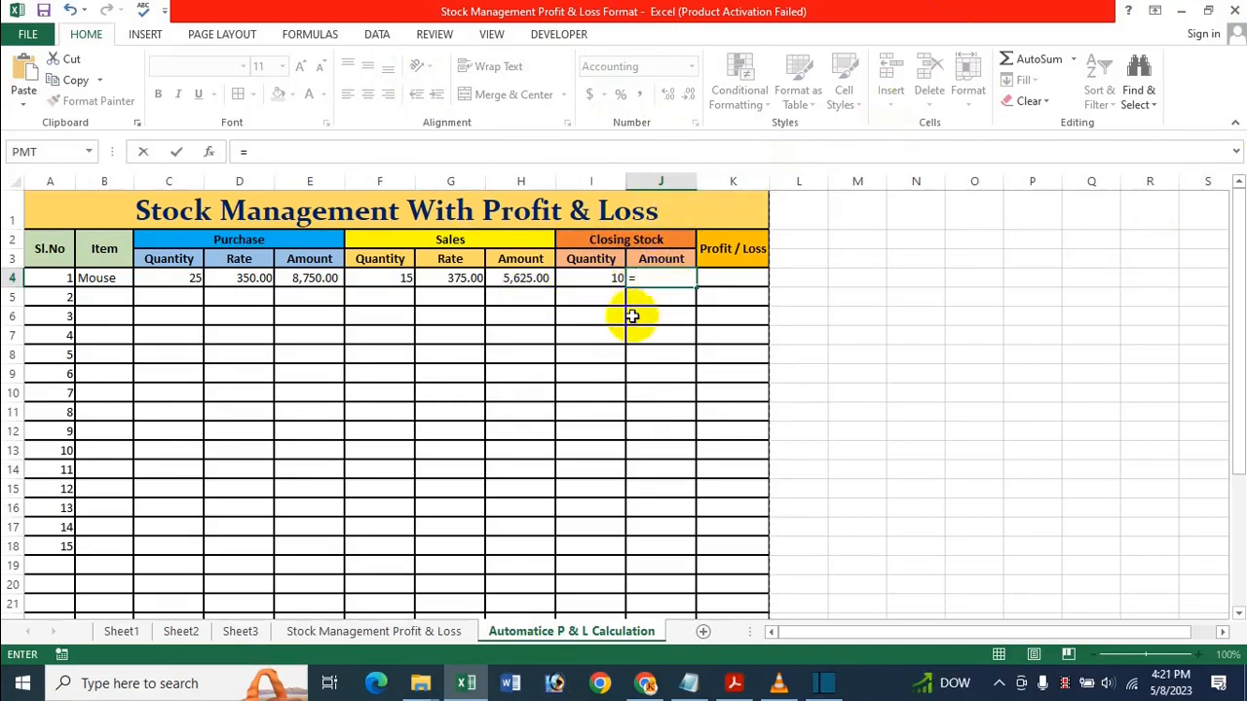
left_click(588, 283)
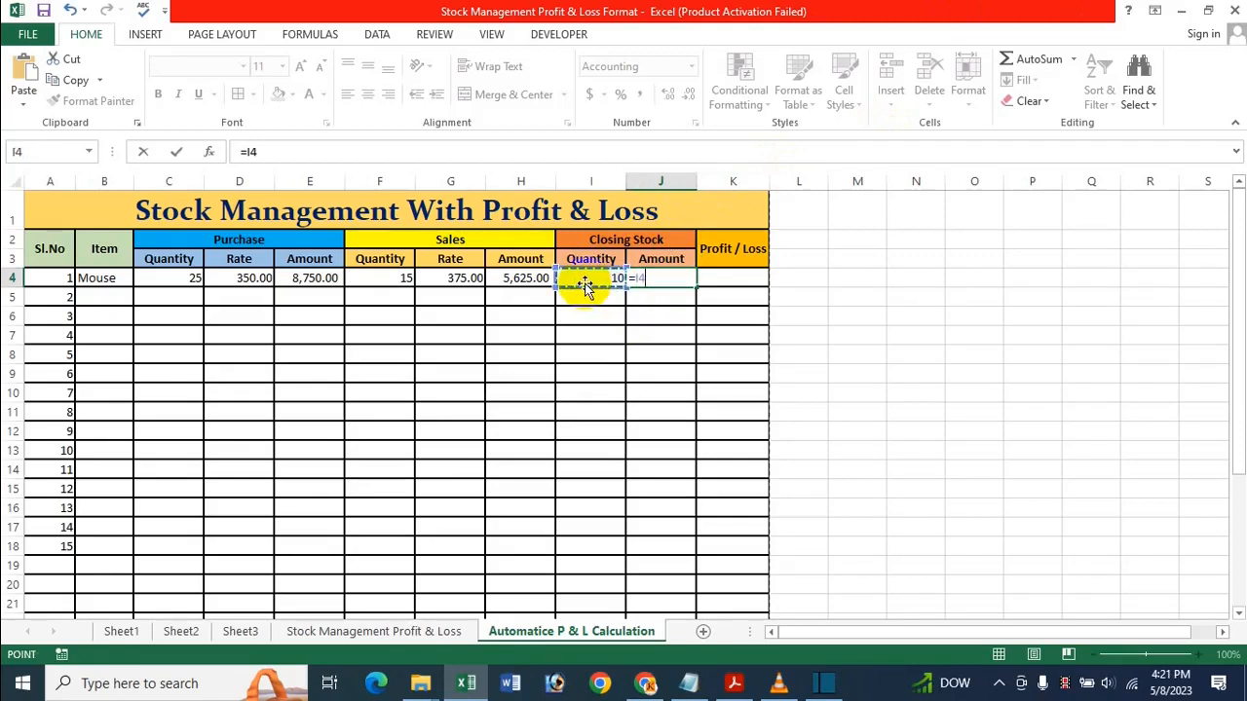
type("*")
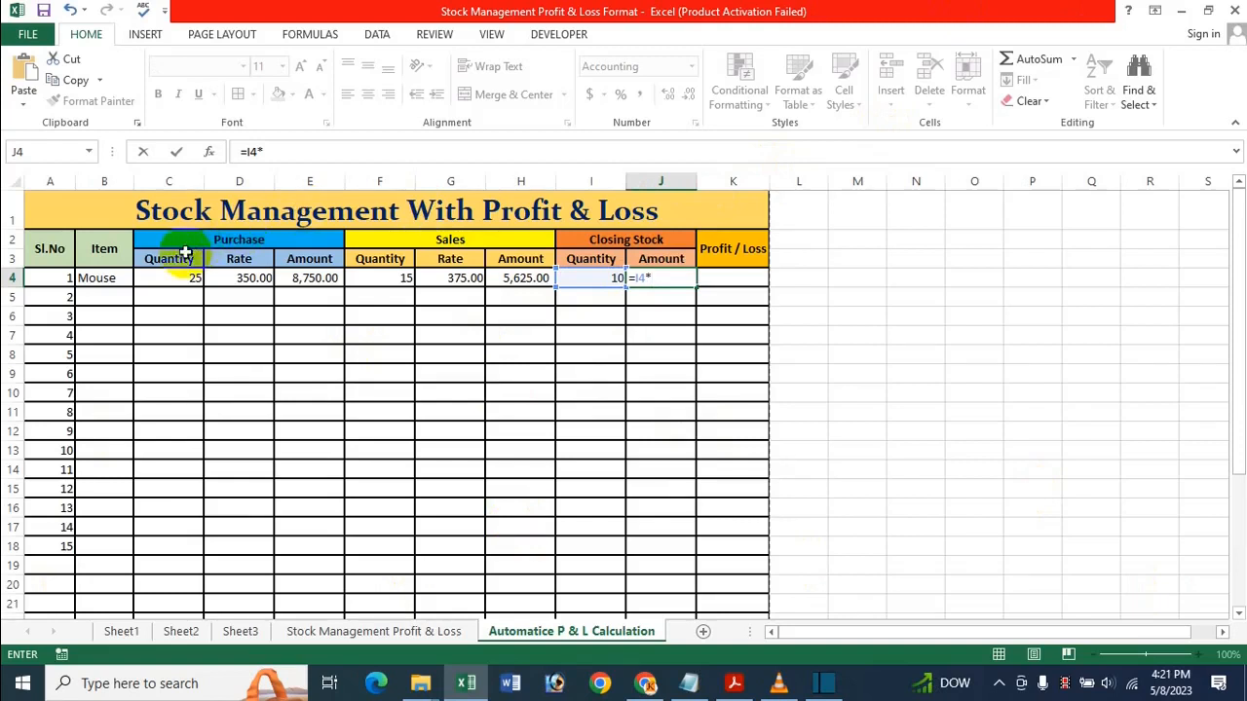
left_click(259, 278)
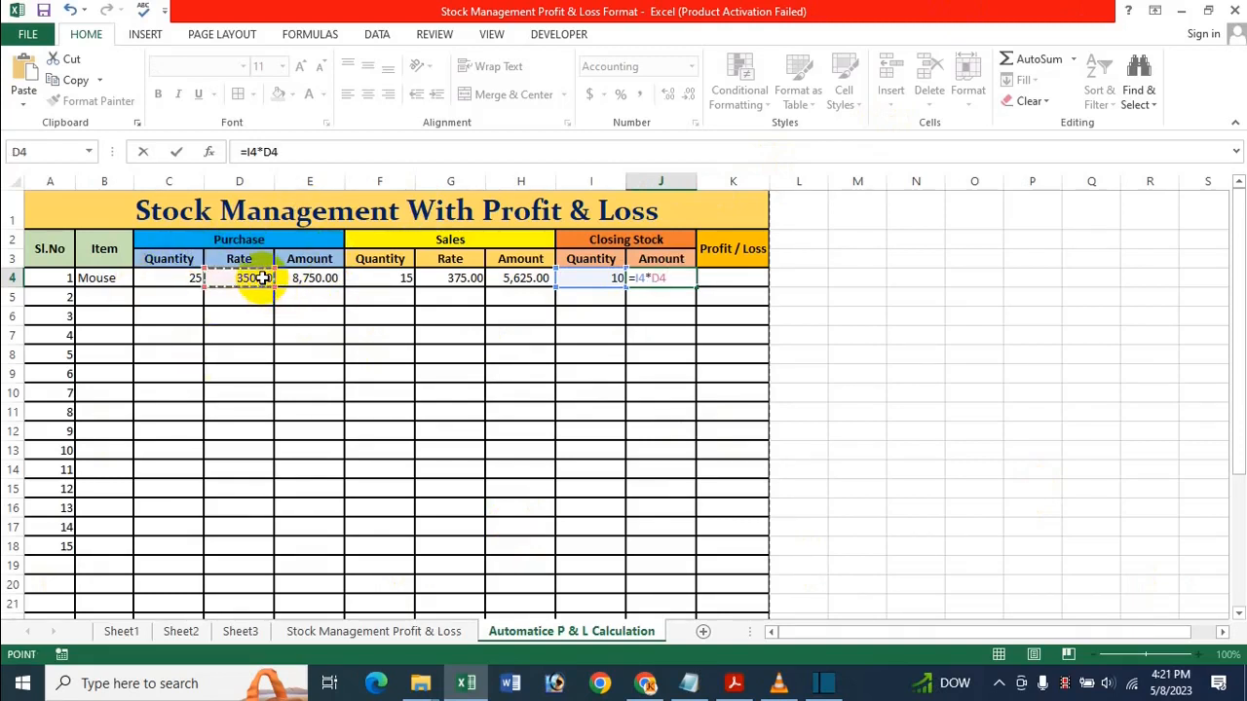
key("Return")
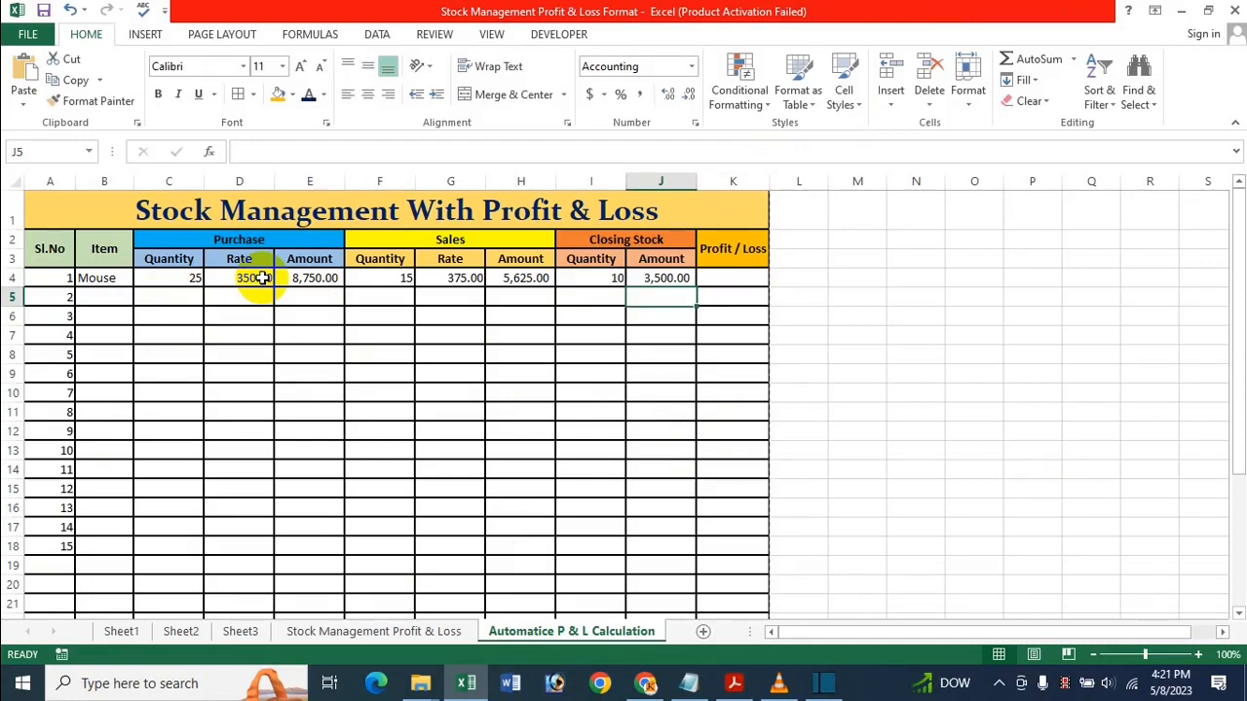
key("Right")
key("Up")
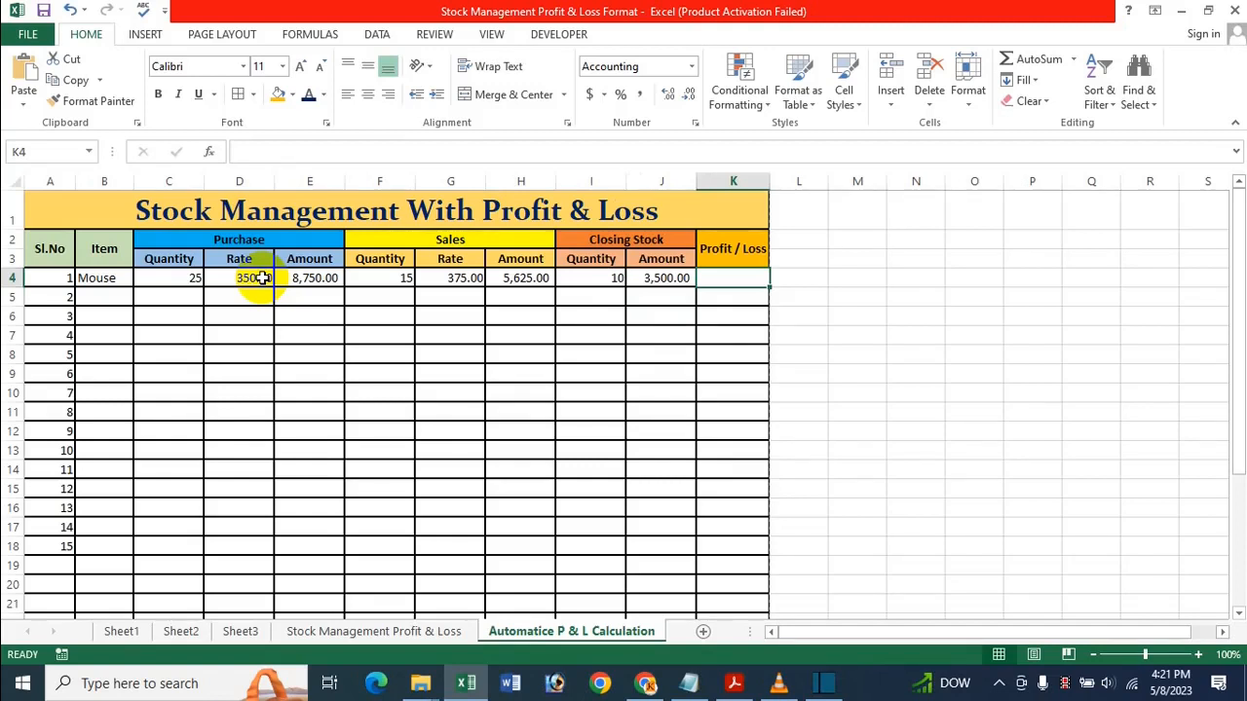
type("=")
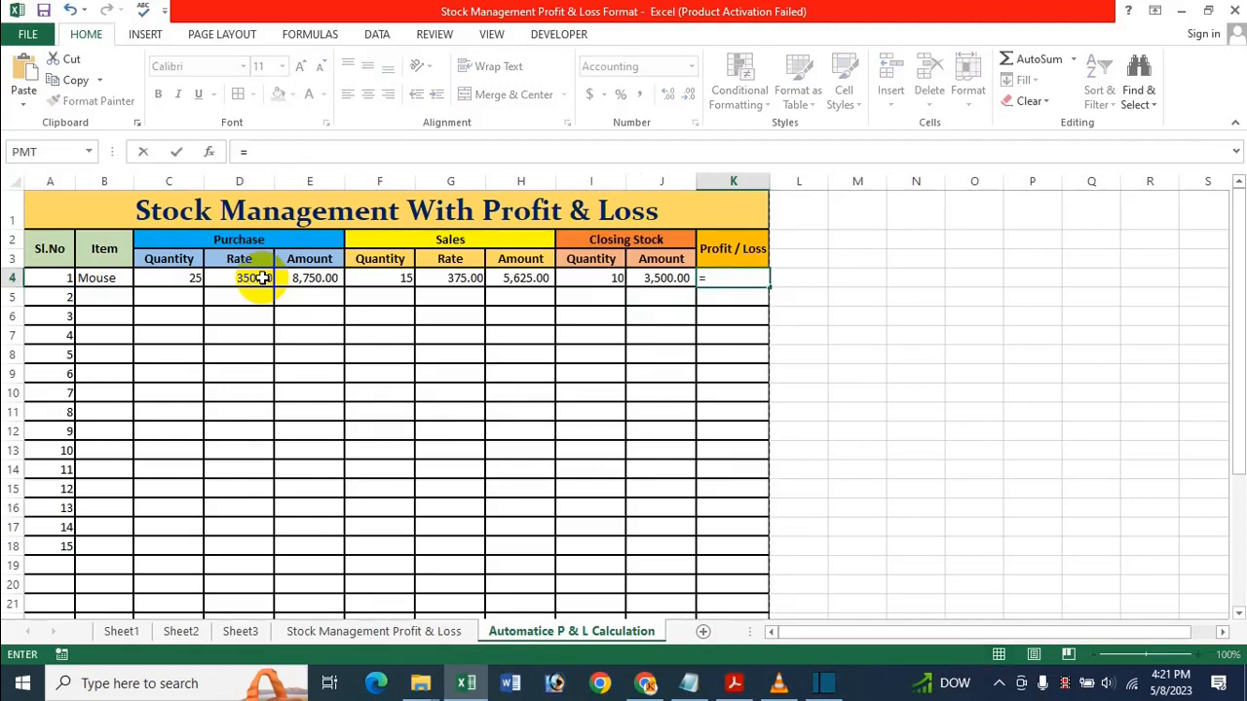
left_click(647, 277)
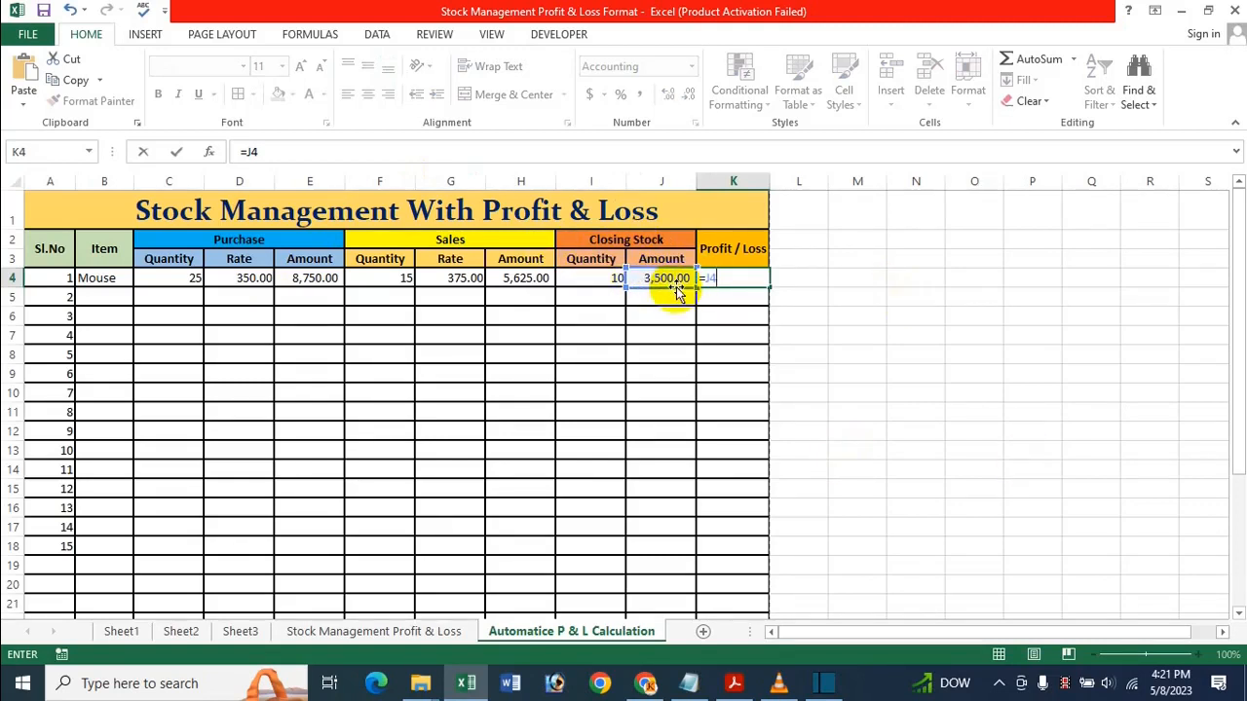
type("+")
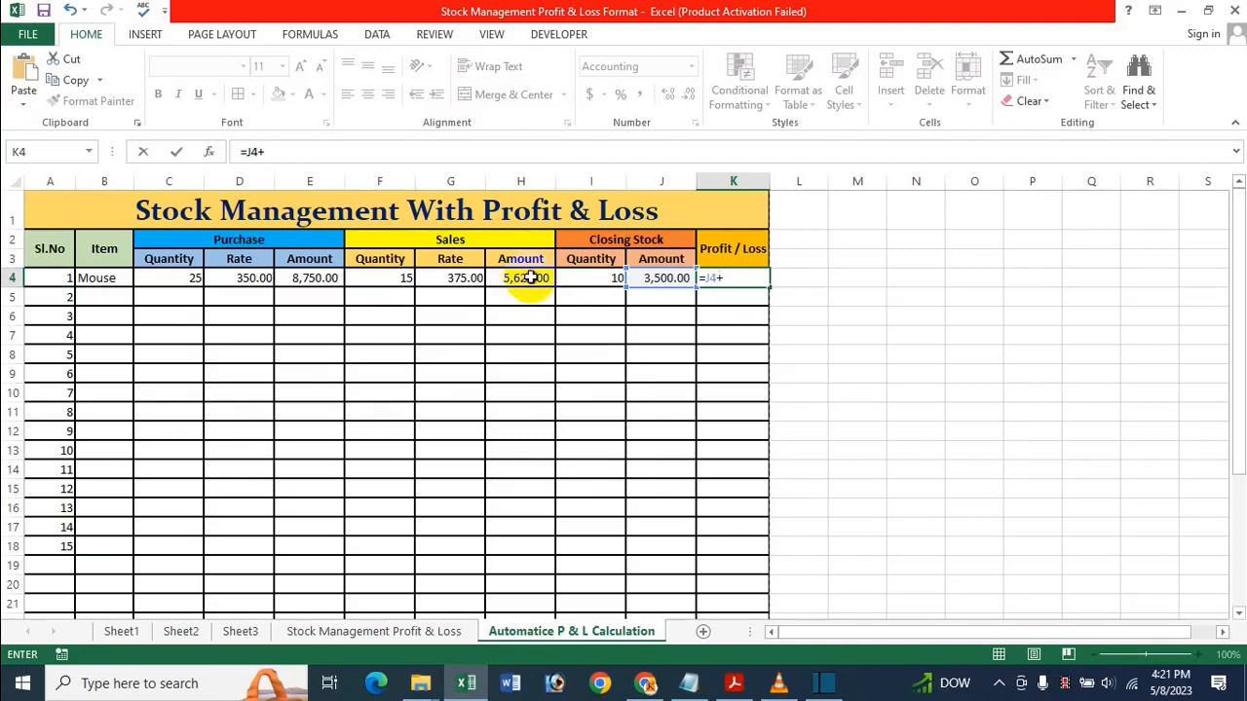
left_click(527, 278)
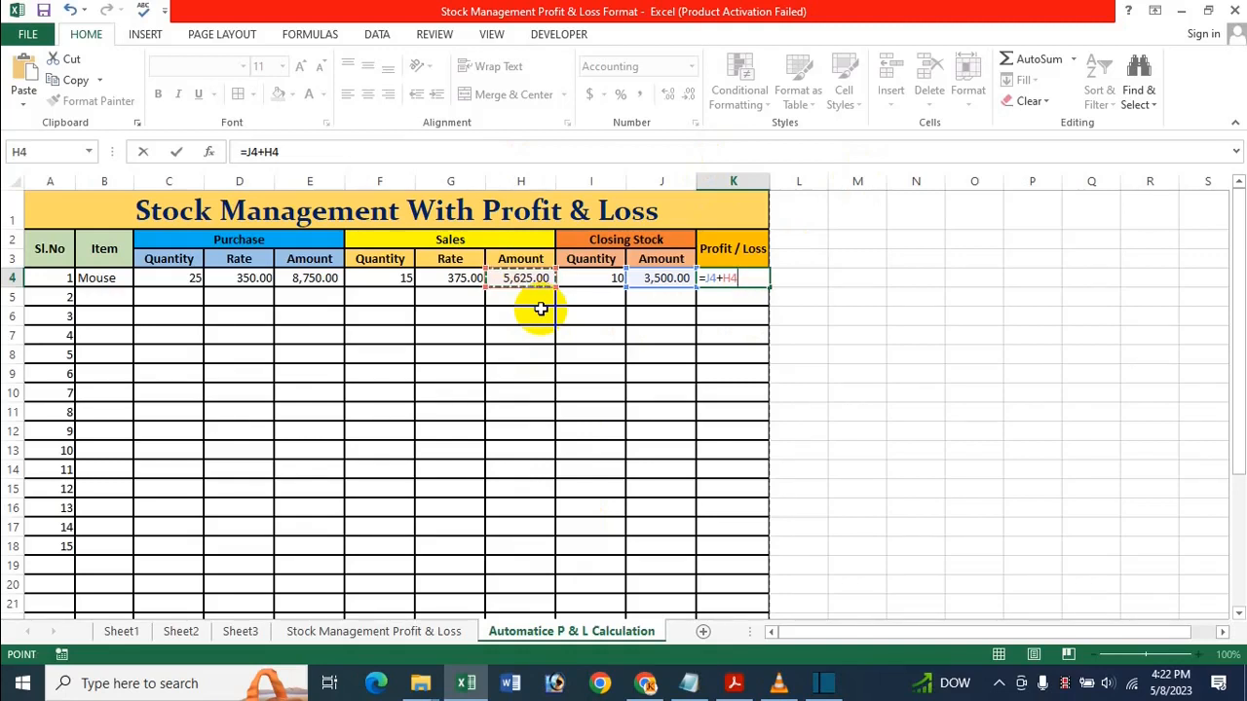
type("-")
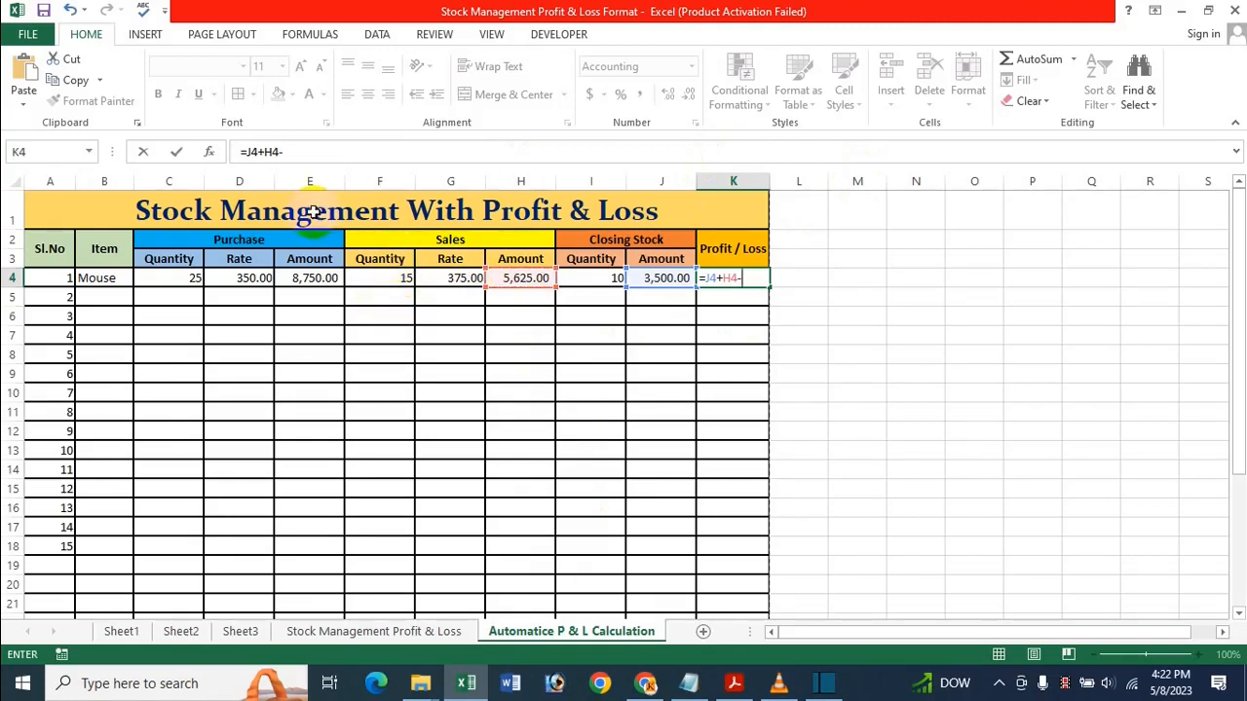
left_click(304, 278)
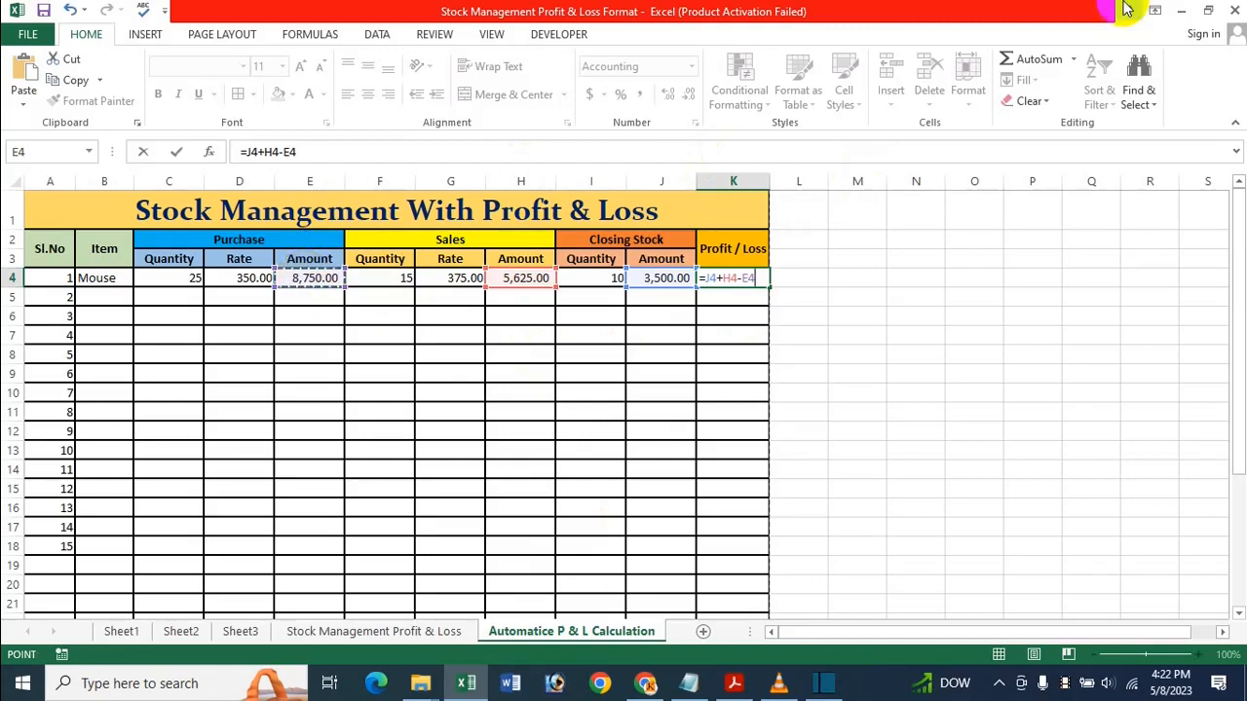
key("Return")
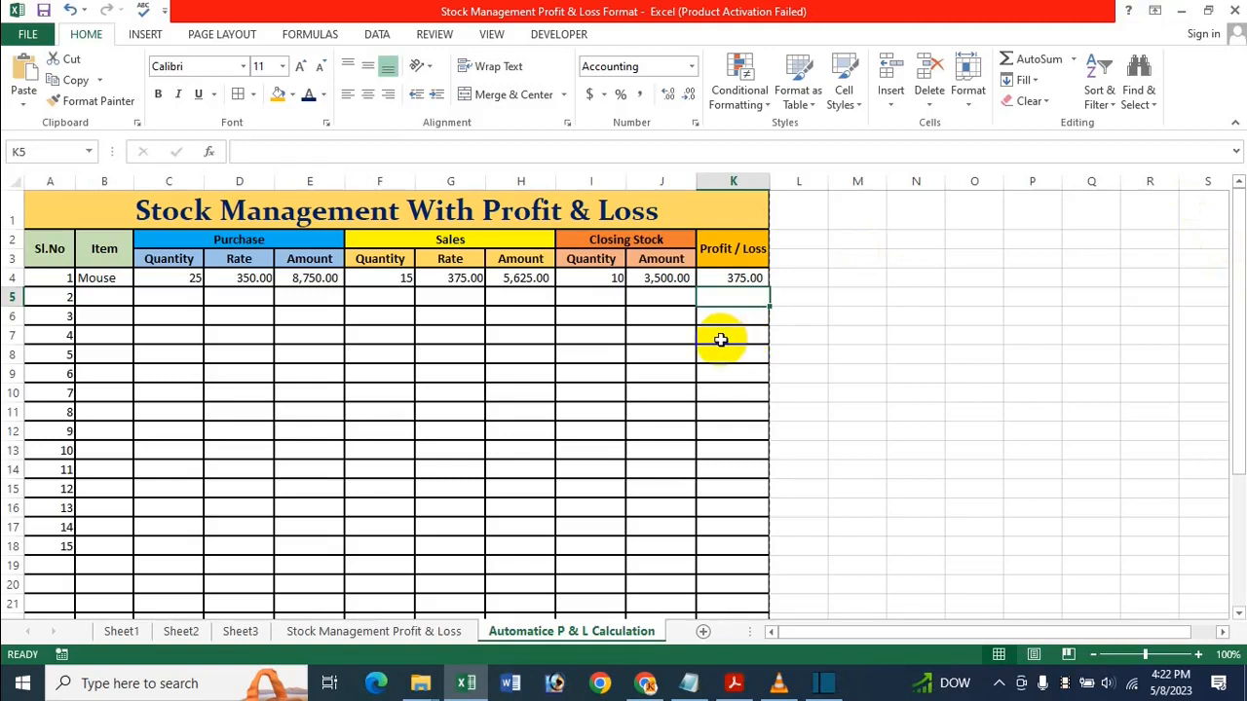
left_click(249, 282)
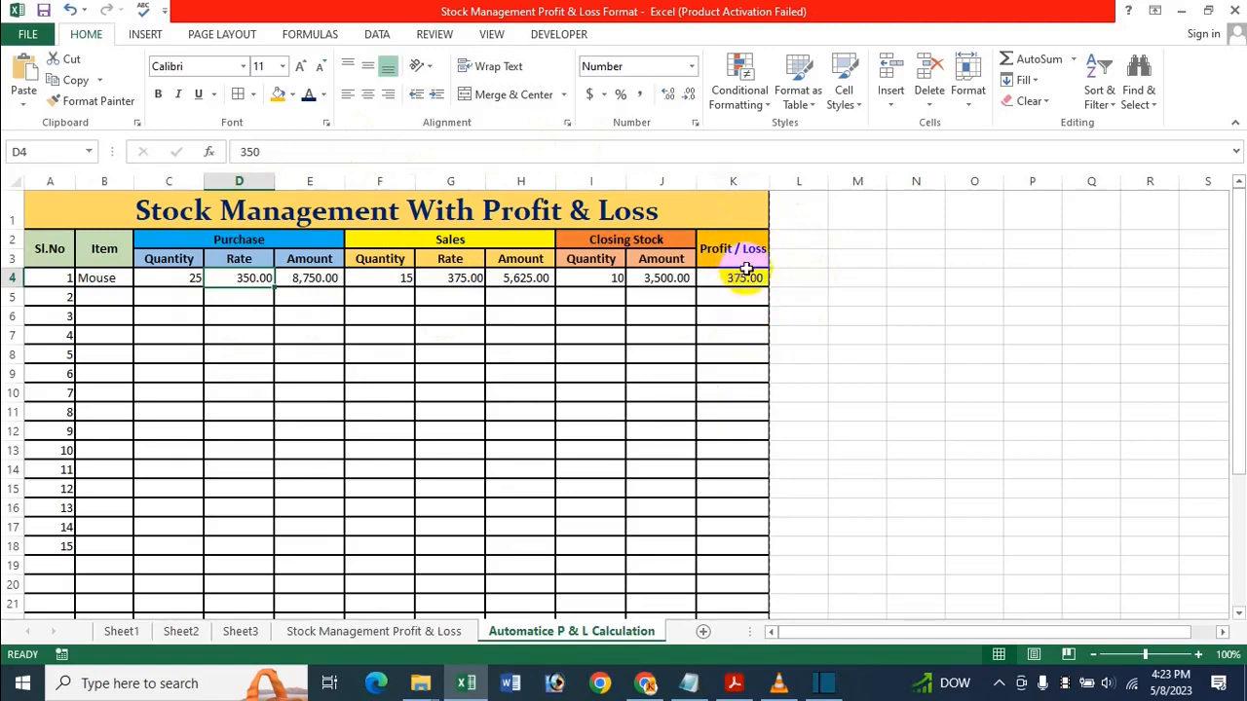
left_click(470, 278)
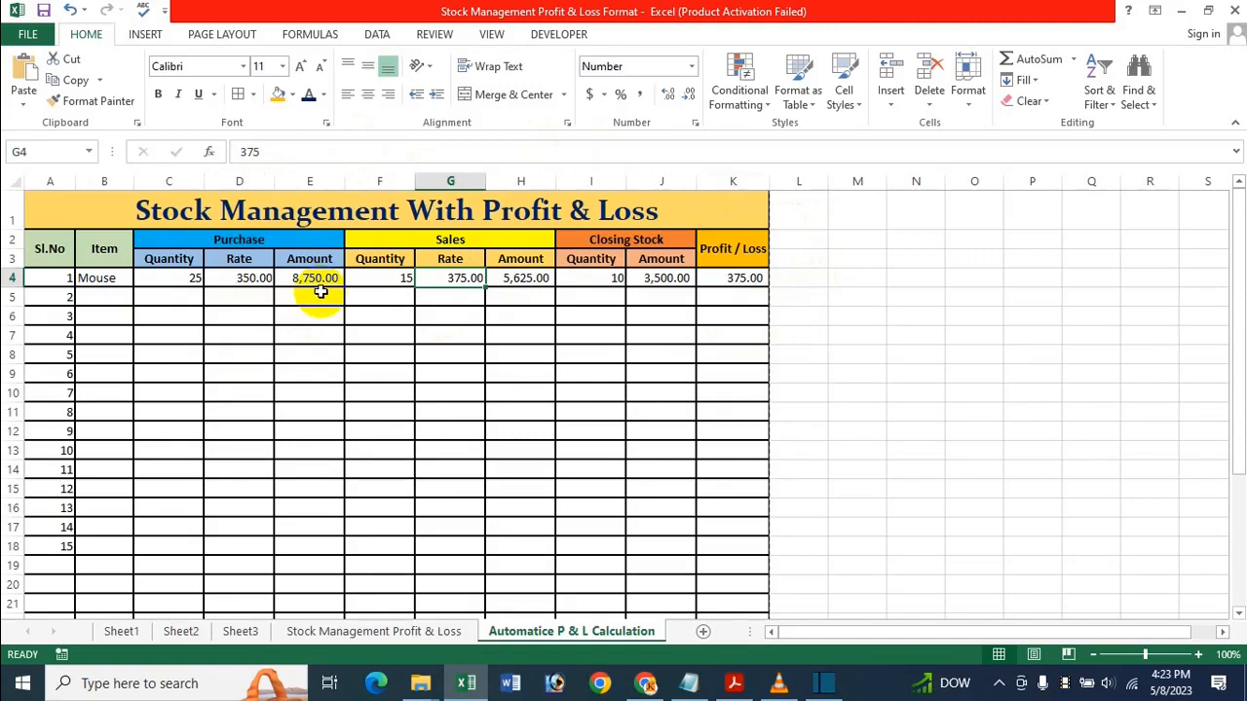
type("349")
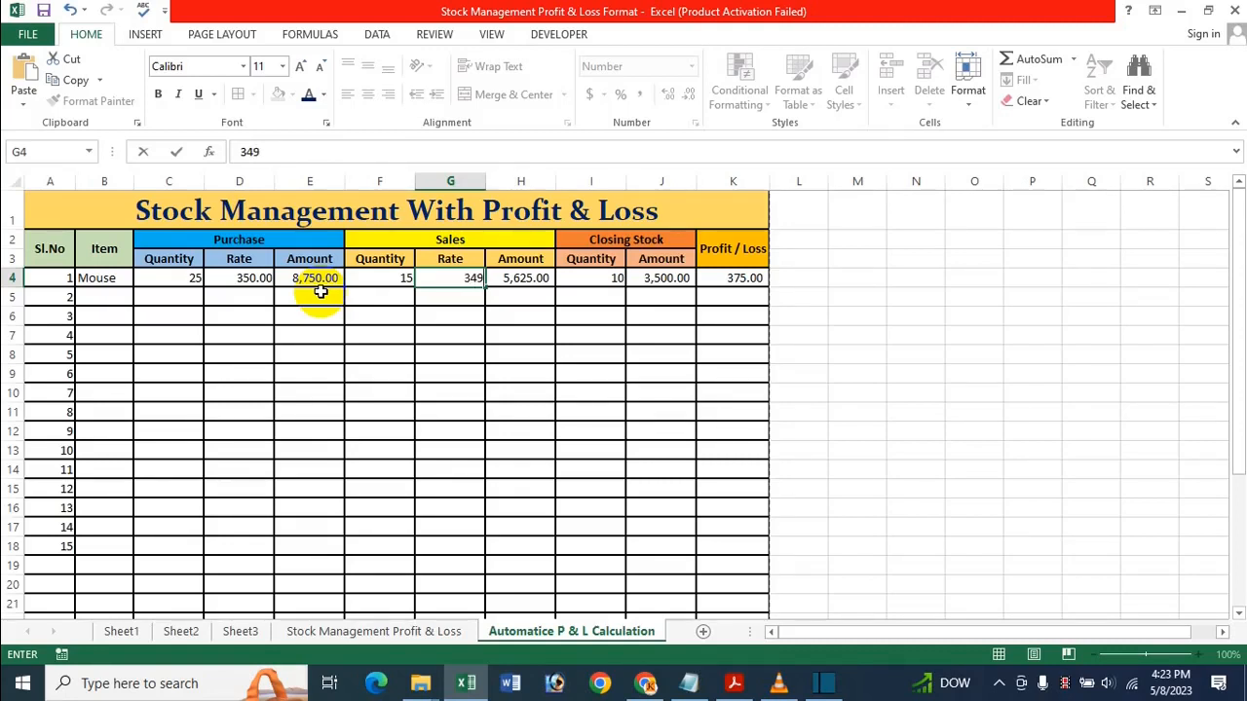
key("Return")
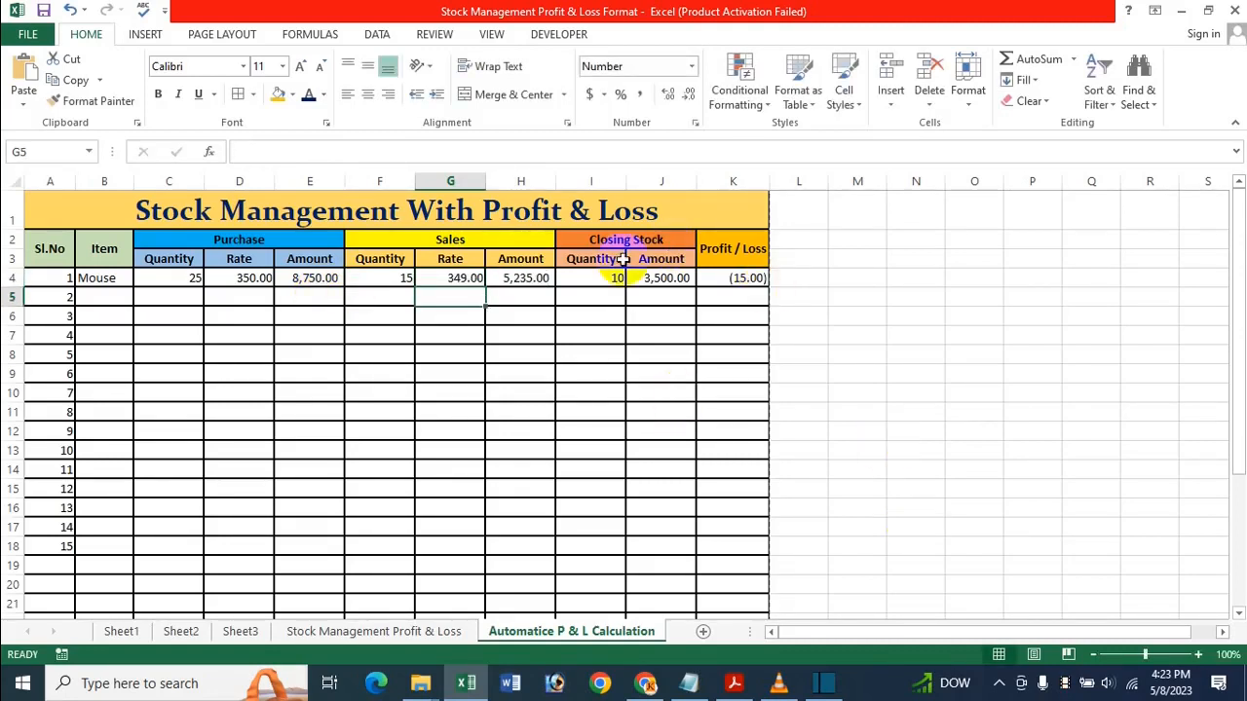
left_click(648, 336)
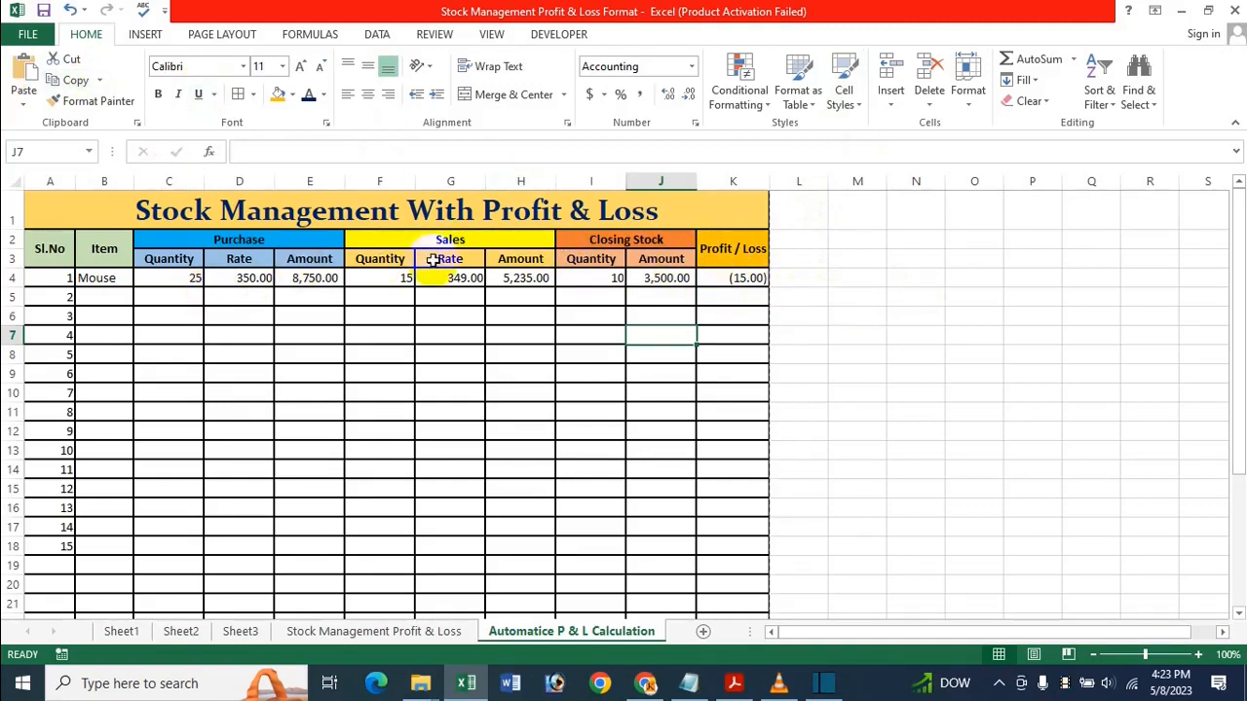
left_click(456, 286)
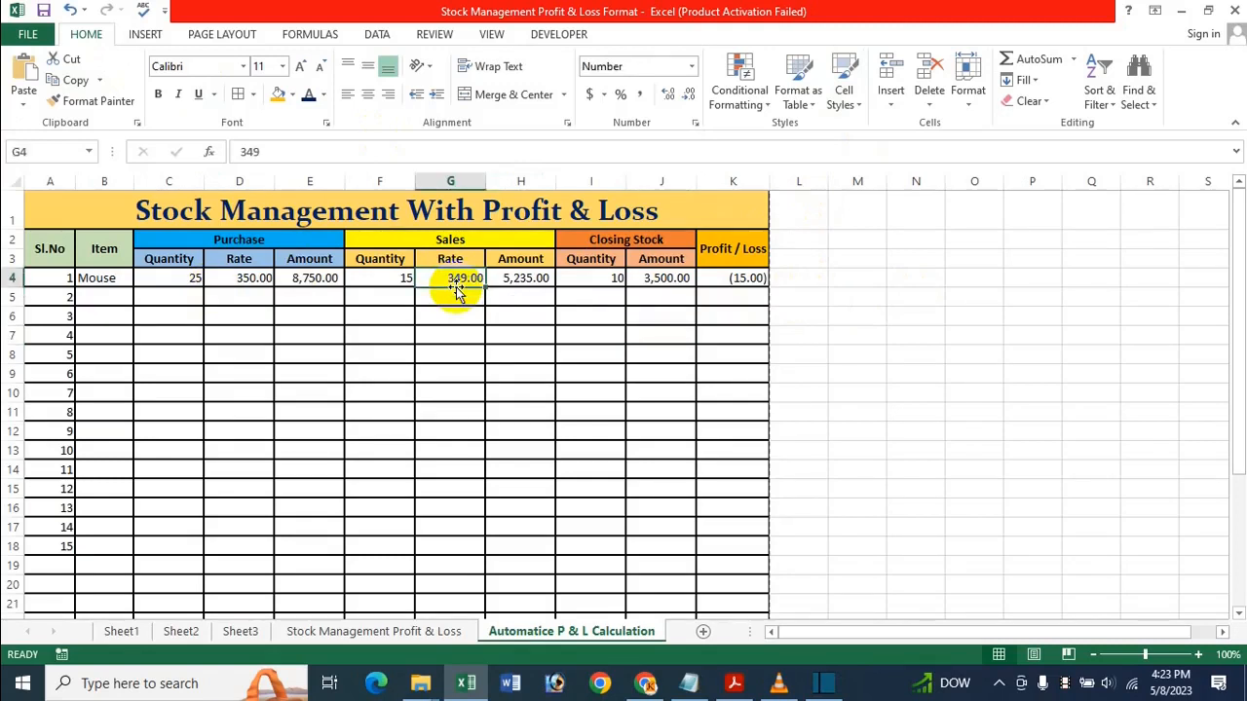
type("375")
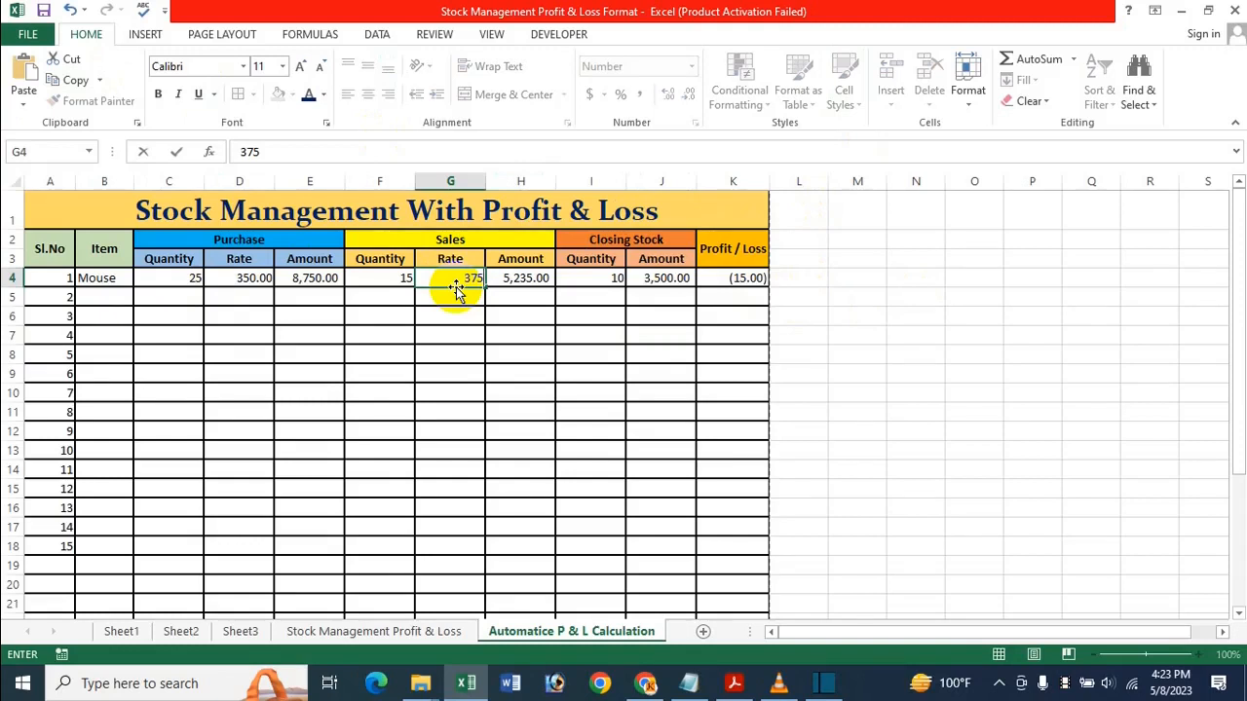
key("Return")
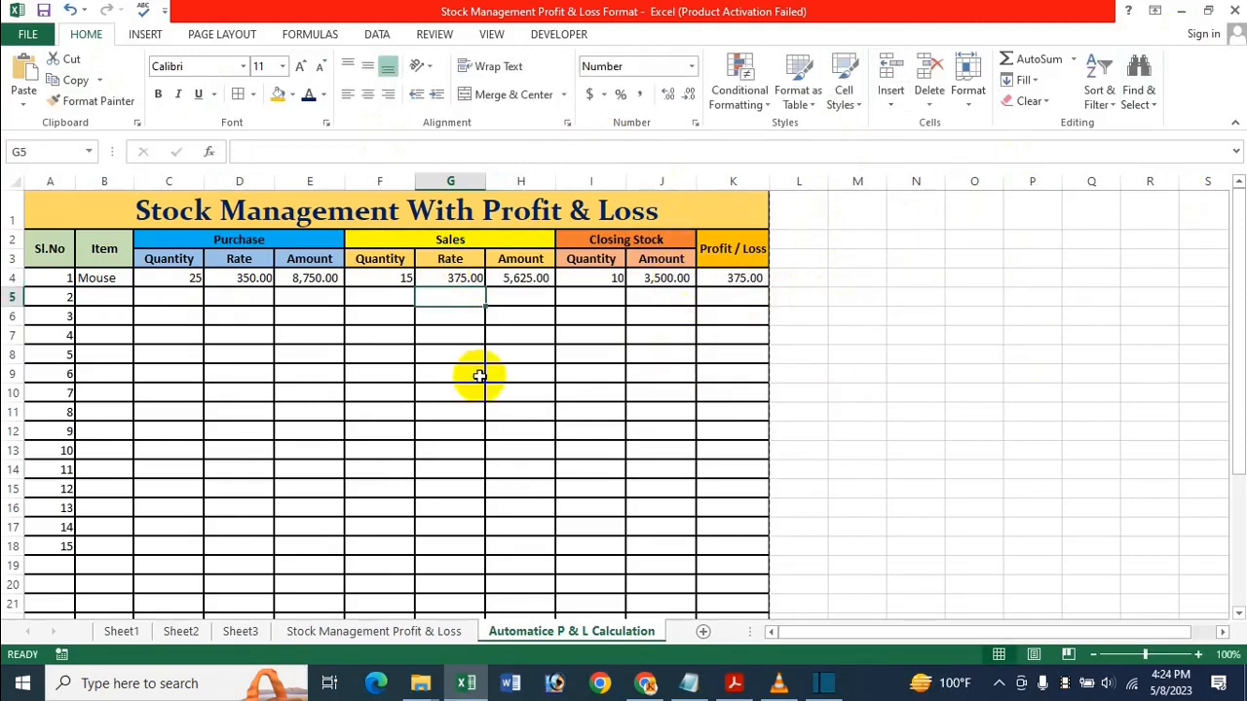
left_click(743, 392)
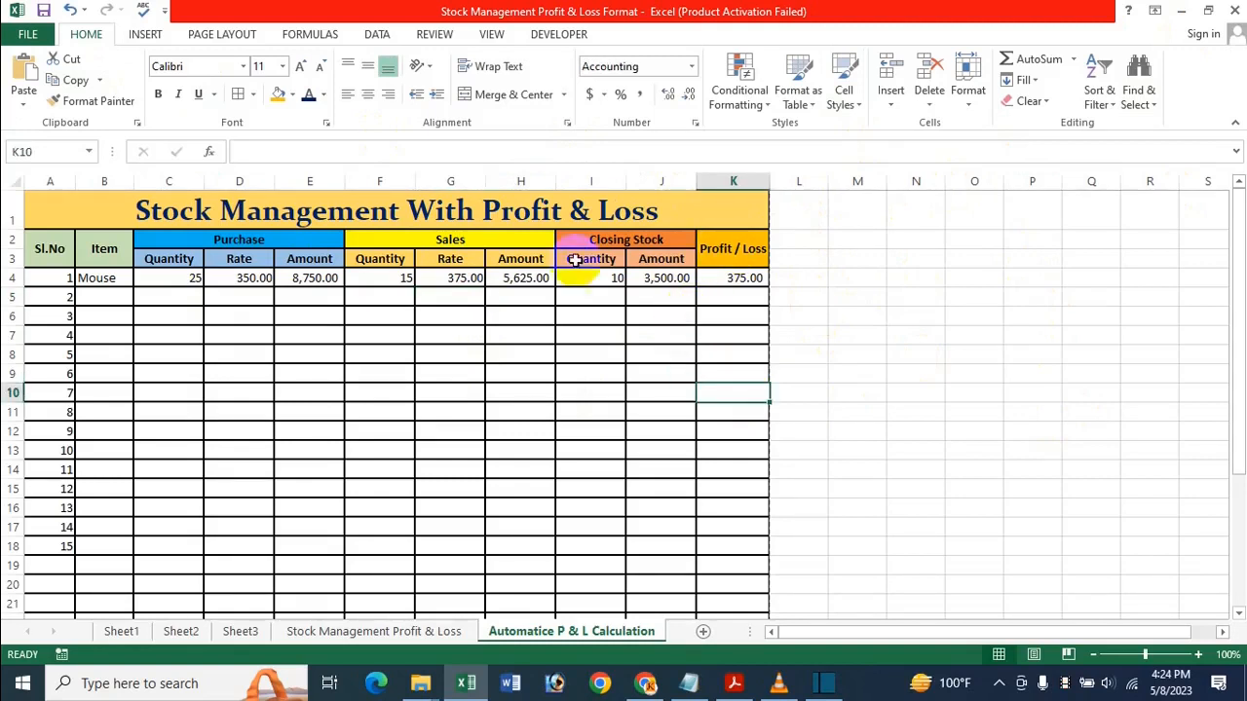
left_click(429, 336)
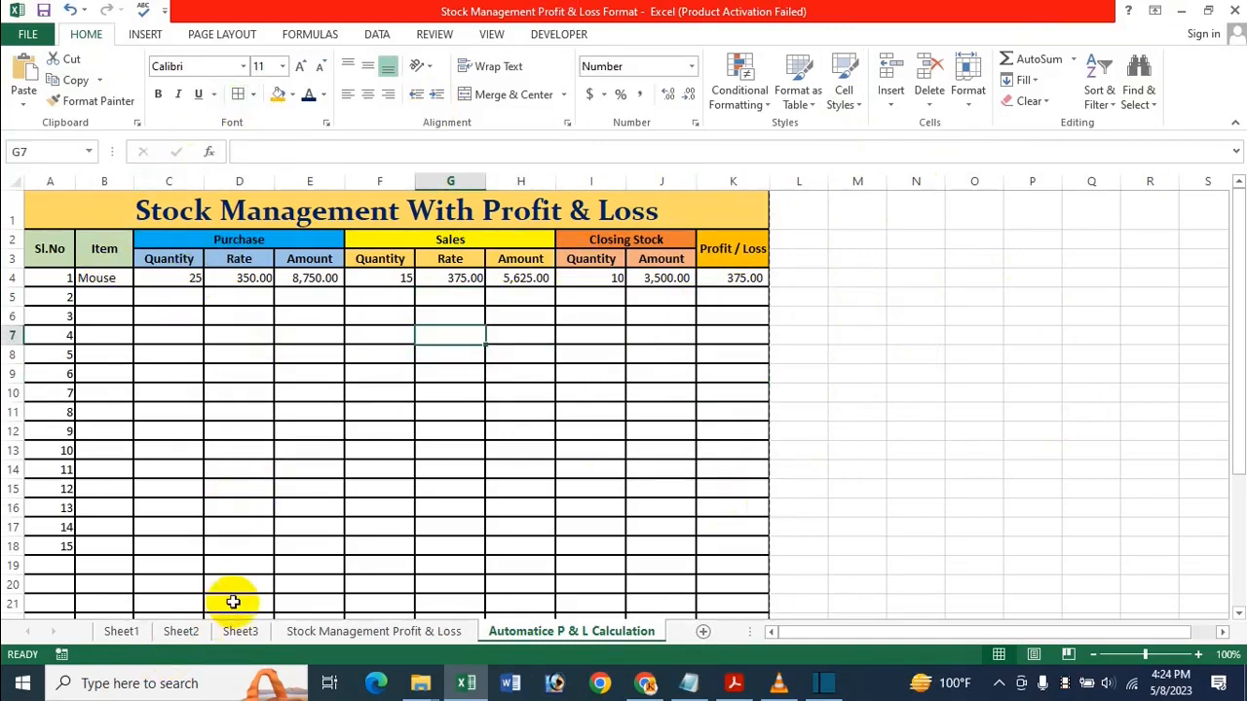
mouse_move(421, 683)
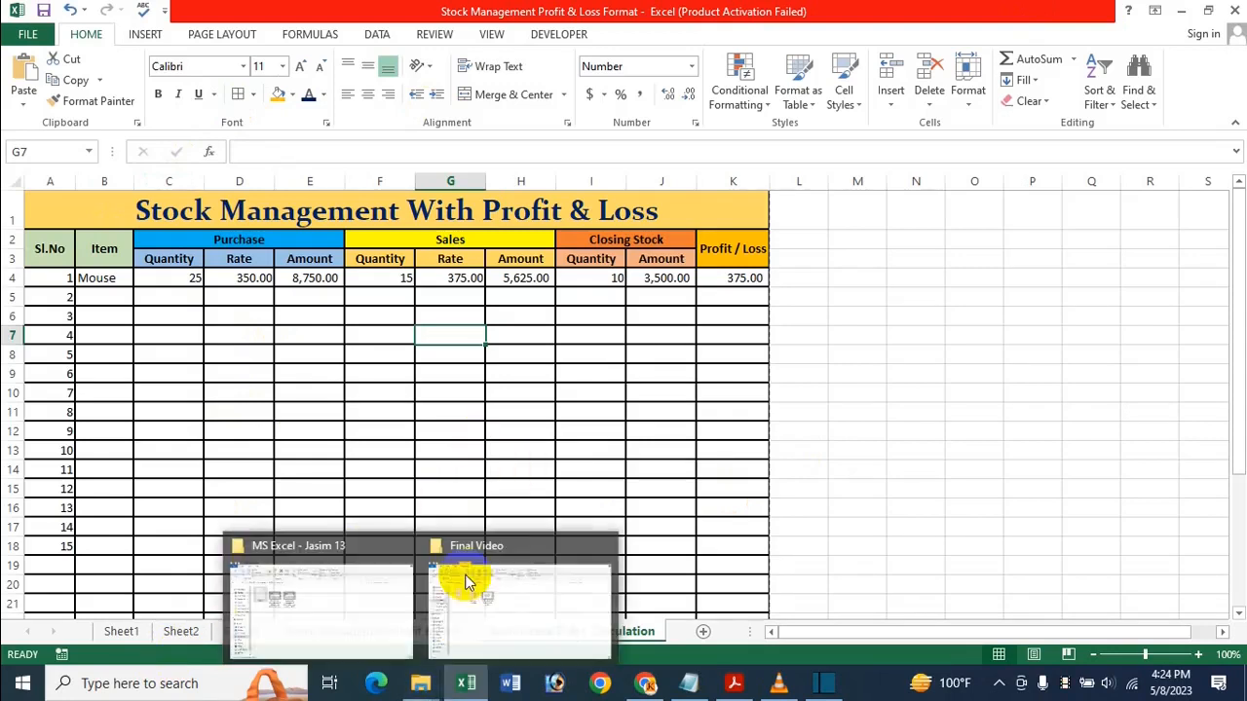
left_click(381, 297)
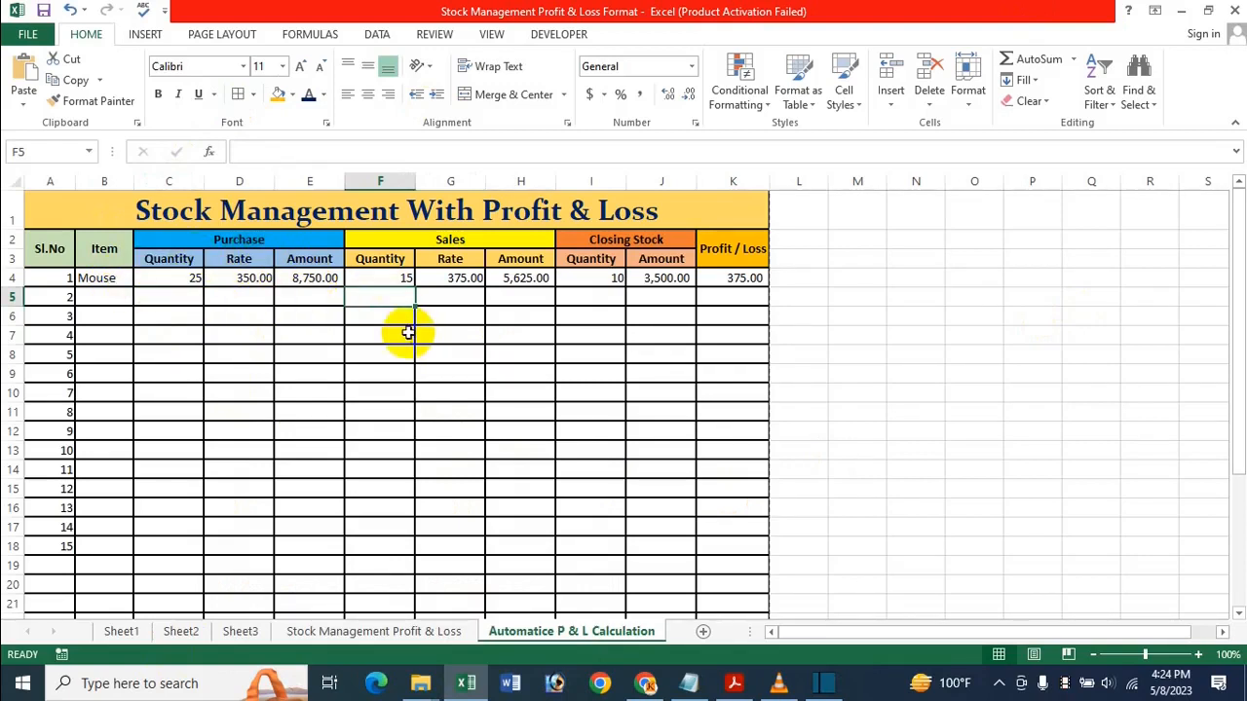
left_click(321, 279)
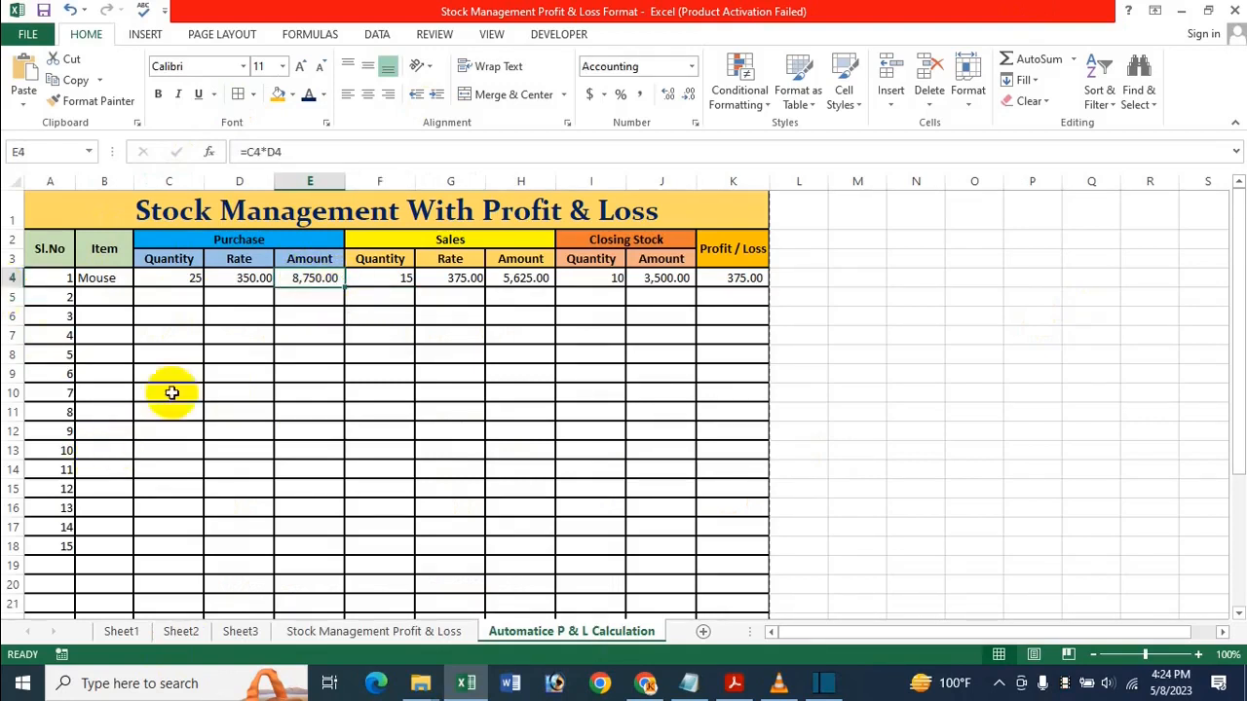
Copy the E4 purchase amount formula down to E18, then review the H4 sales amount formula
left_click_drag(344, 285, 328, 555)
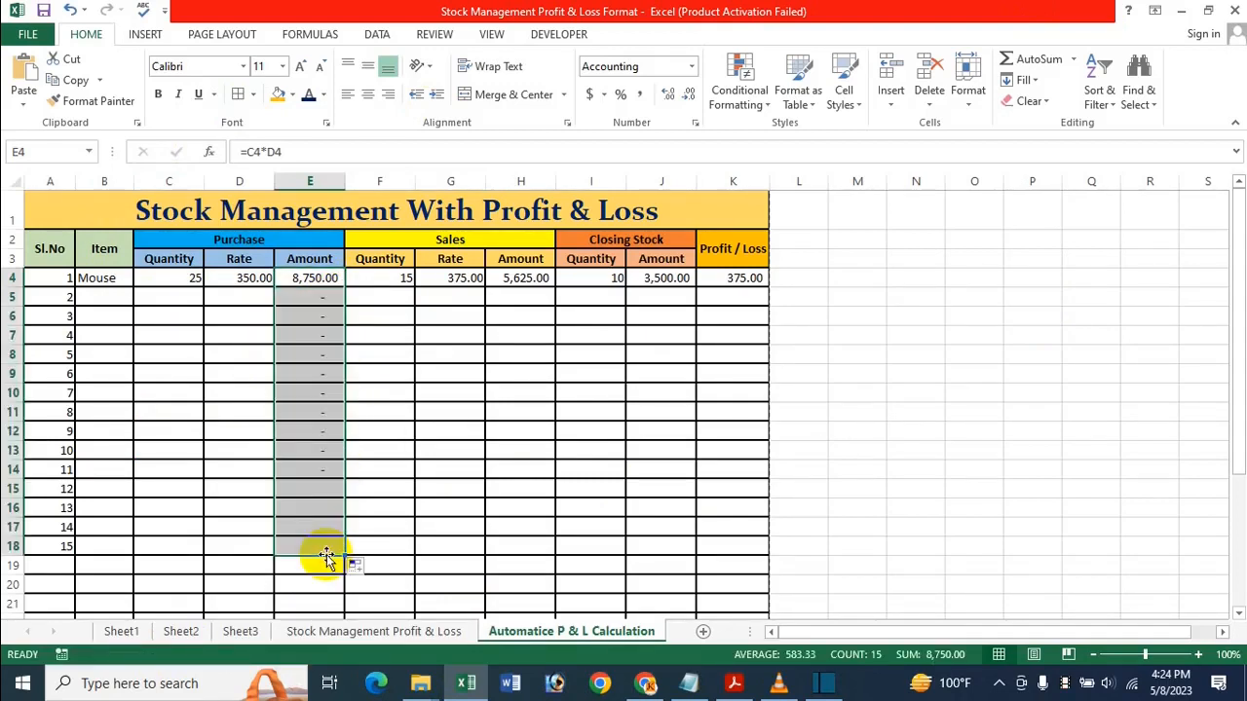
left_click(360, 374)
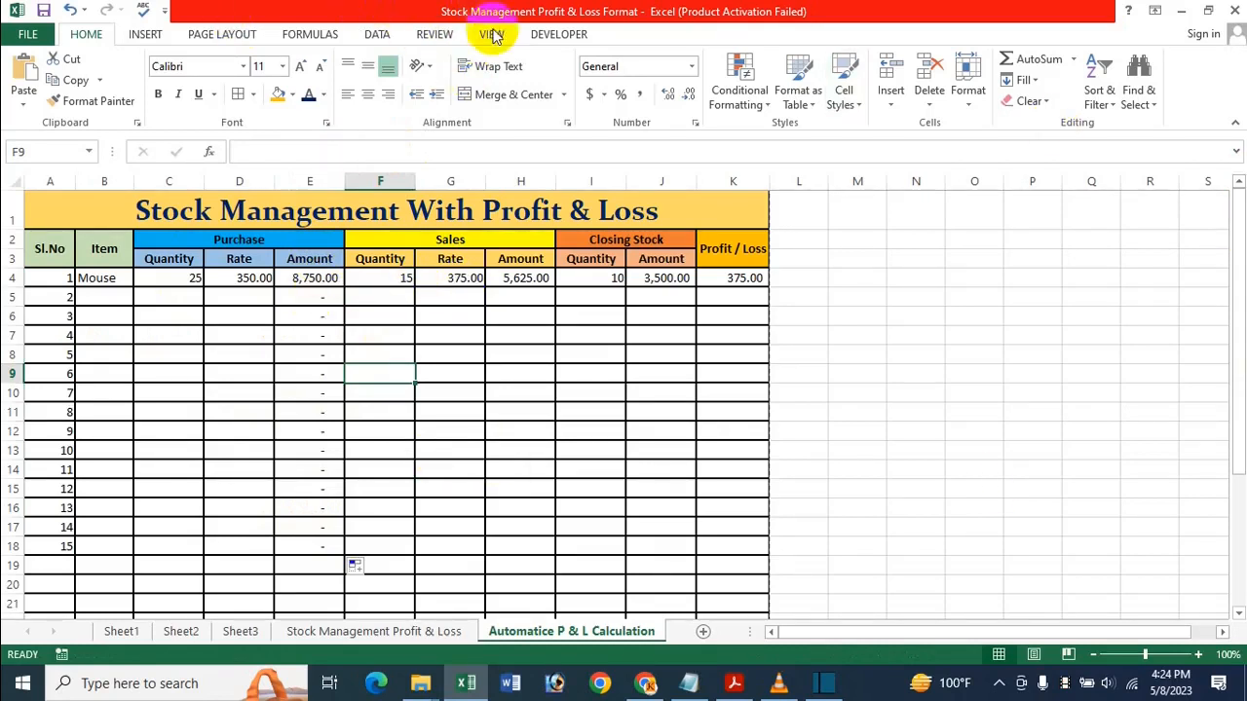
left_click(523, 277)
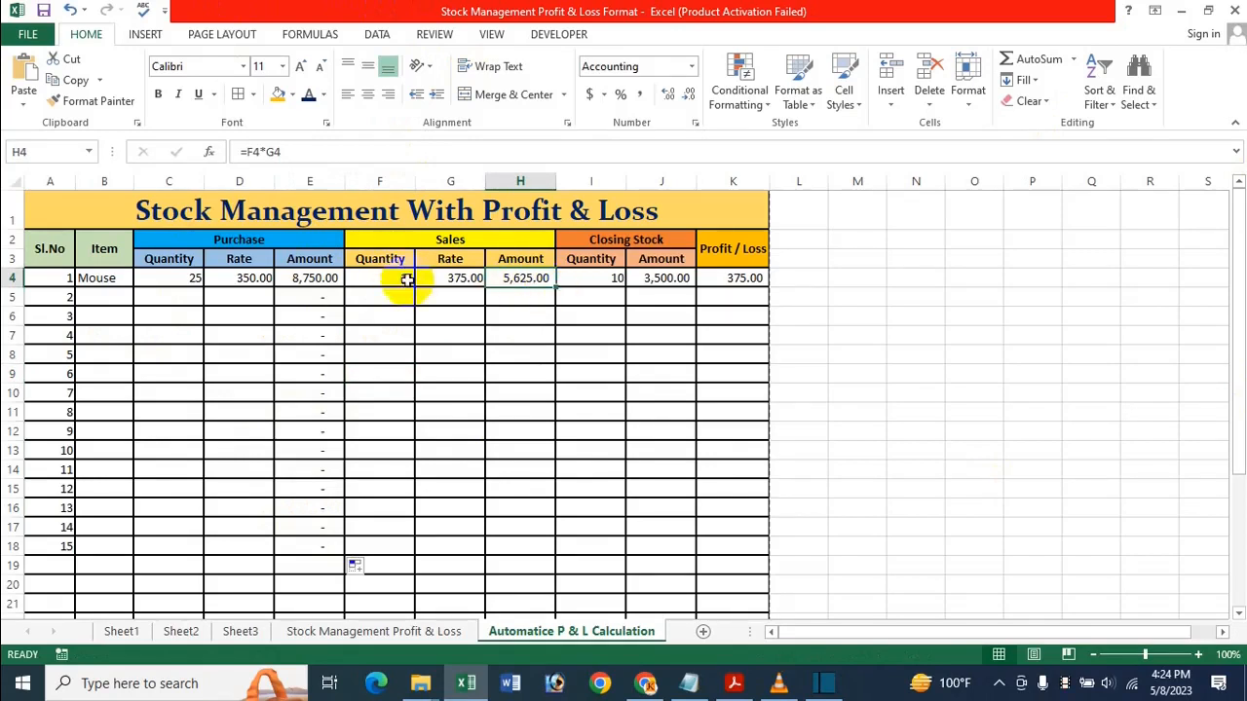
left_click(446, 277)
left_click(538, 280)
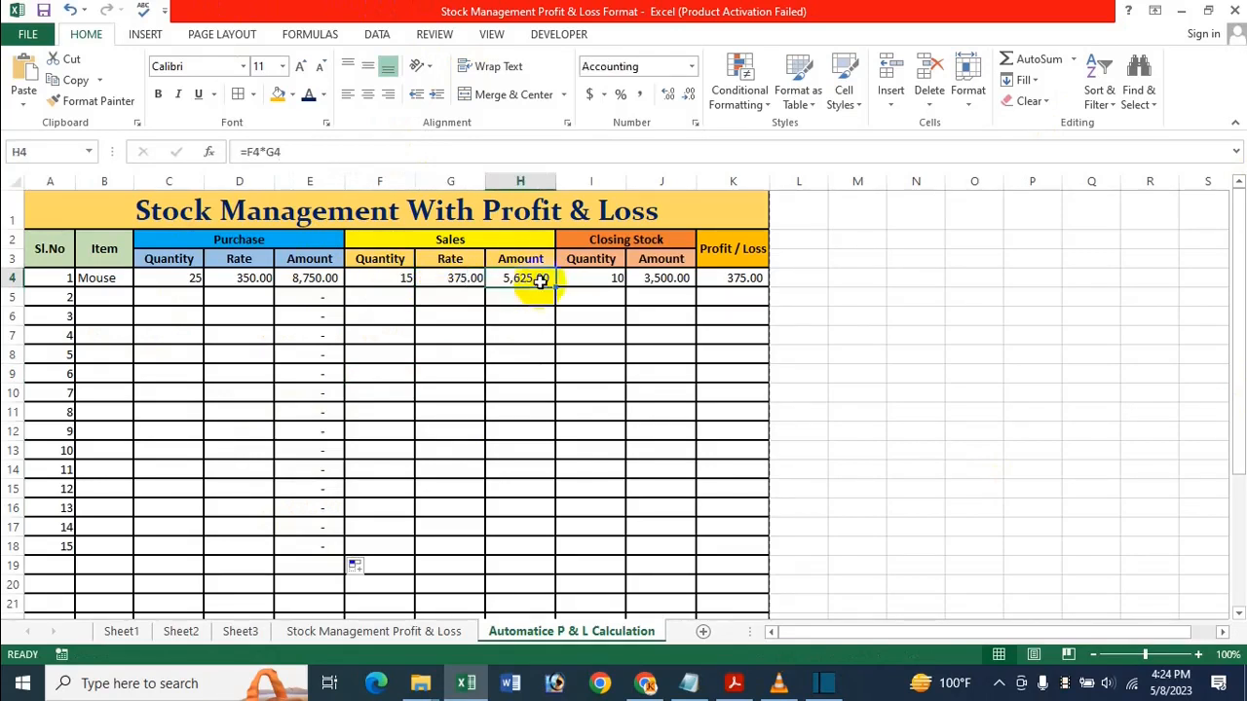
mouse_move(554, 287)
left_mouse_down()
mouse_move(533, 372)
mouse_move(543, 286)
left_mouse_up()
left_click(596, 435)
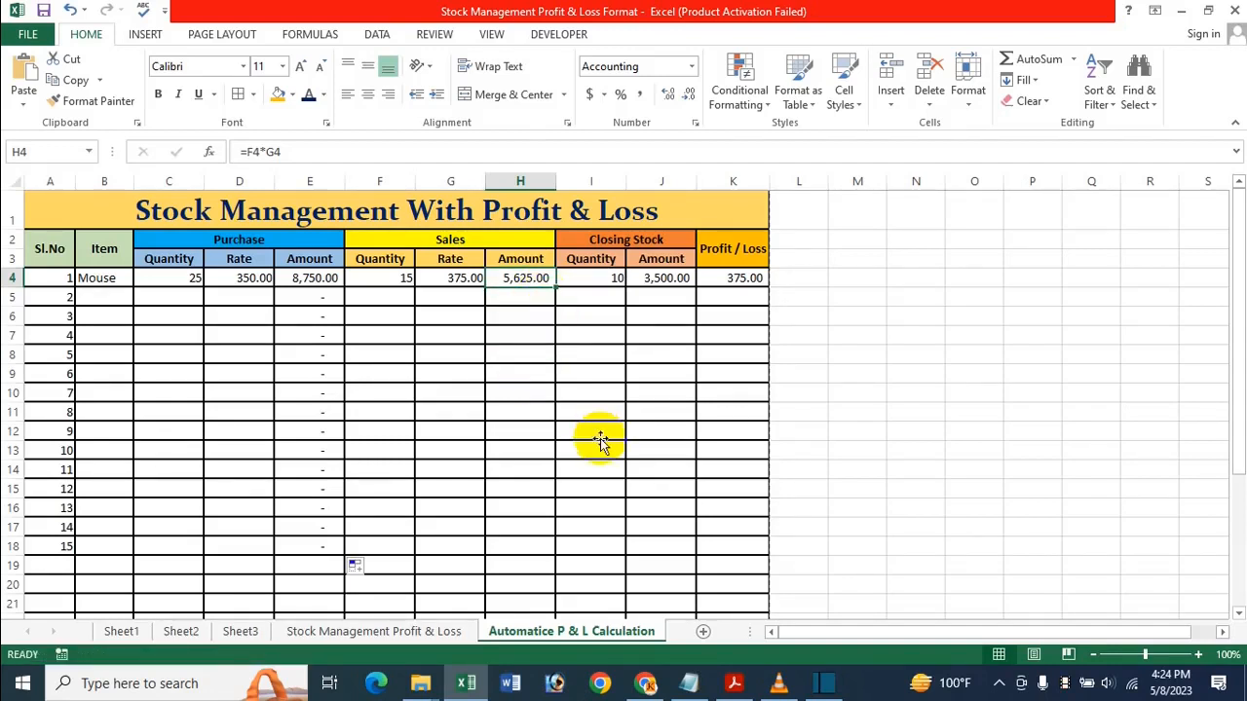
left_click(589, 280)
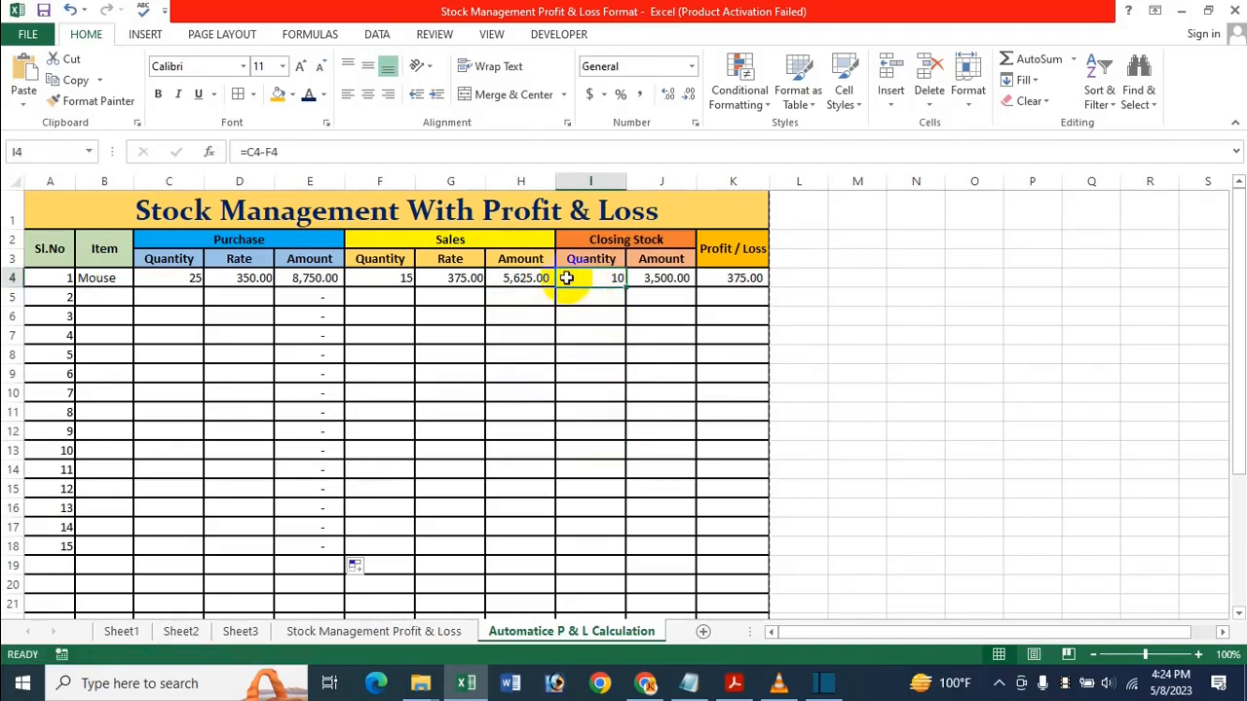
left_click(523, 277)
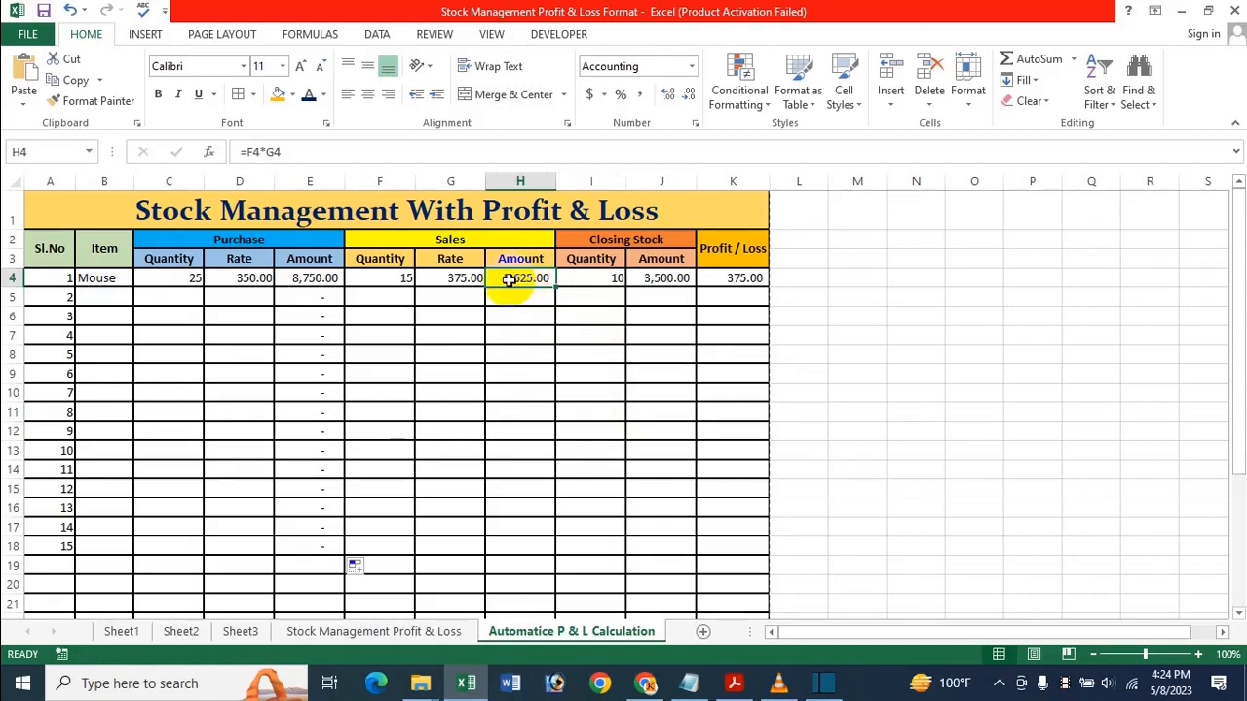
left_click(571, 278)
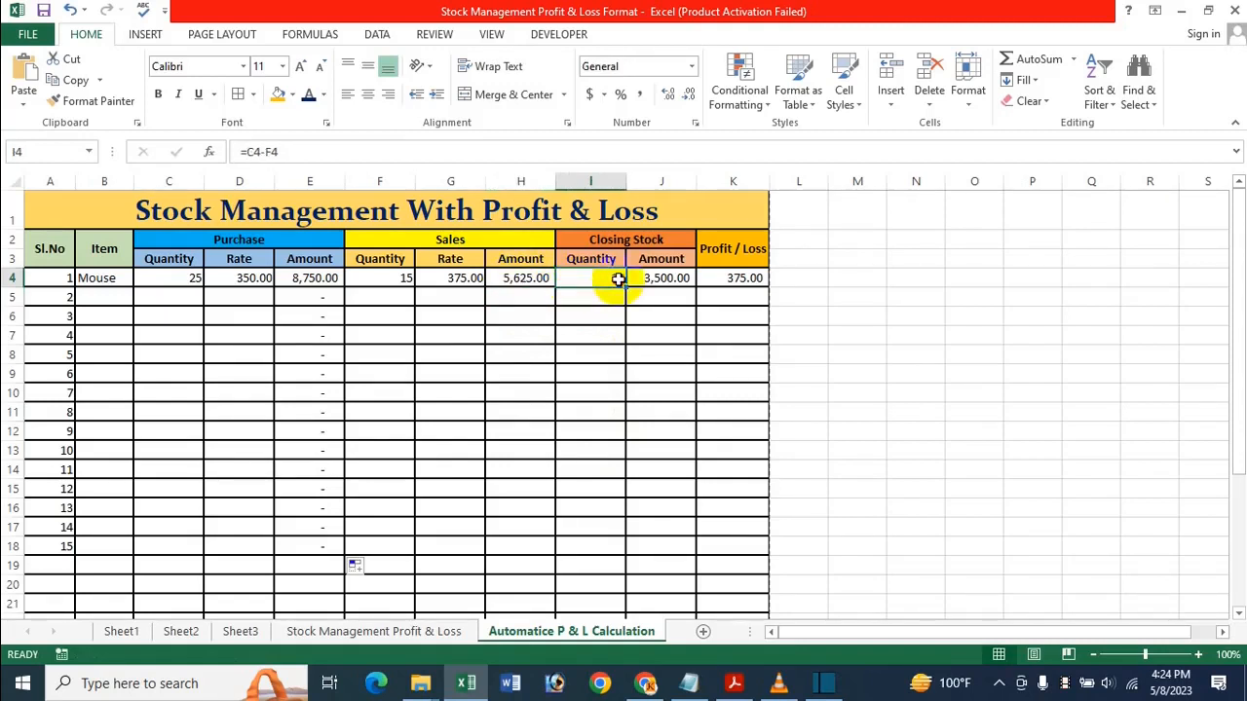
left_click(680, 279)
left_click(714, 279)
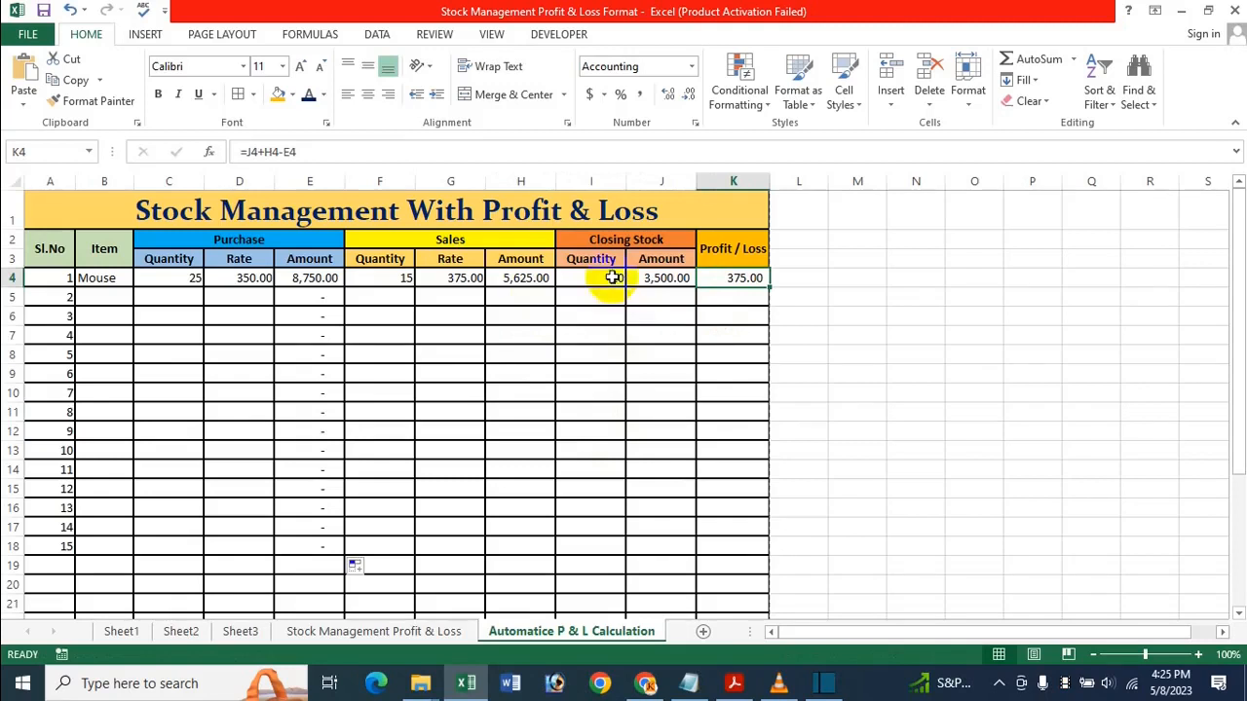
left_click_drag(529, 278, 668, 553)
left_click(588, 441)
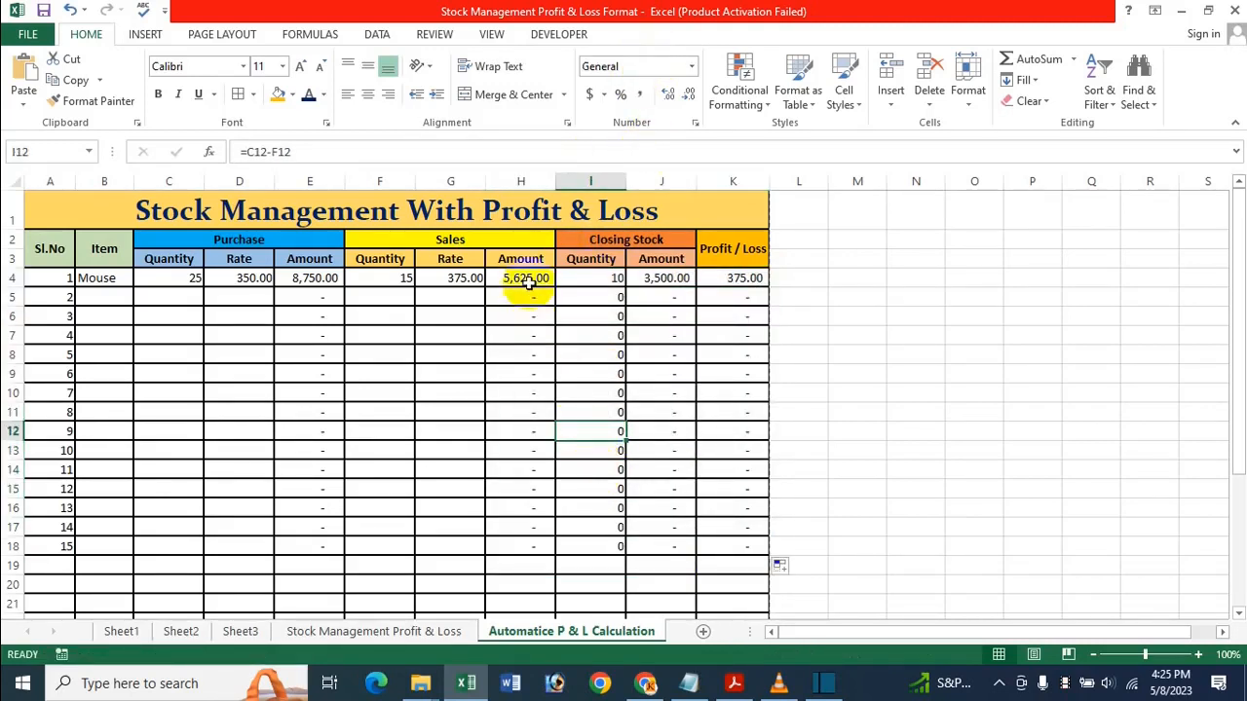
left_click_drag(528, 292, 723, 545)
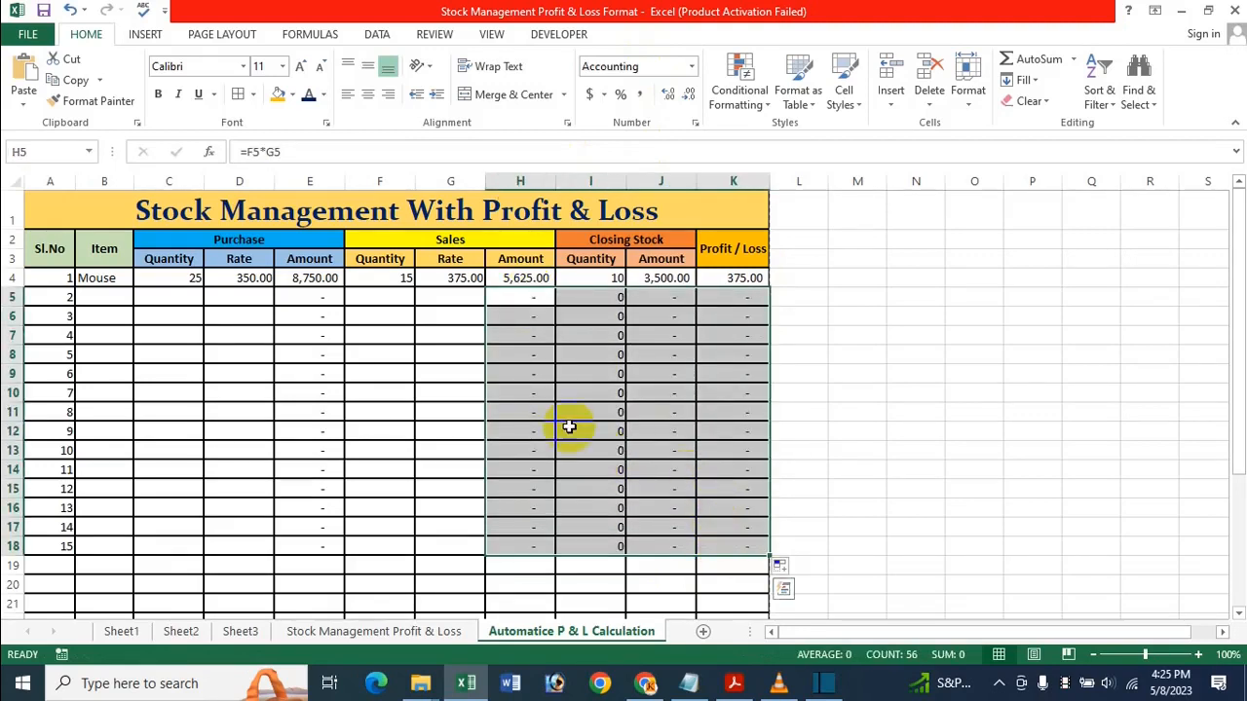
key("Delete")
left_click(516, 275)
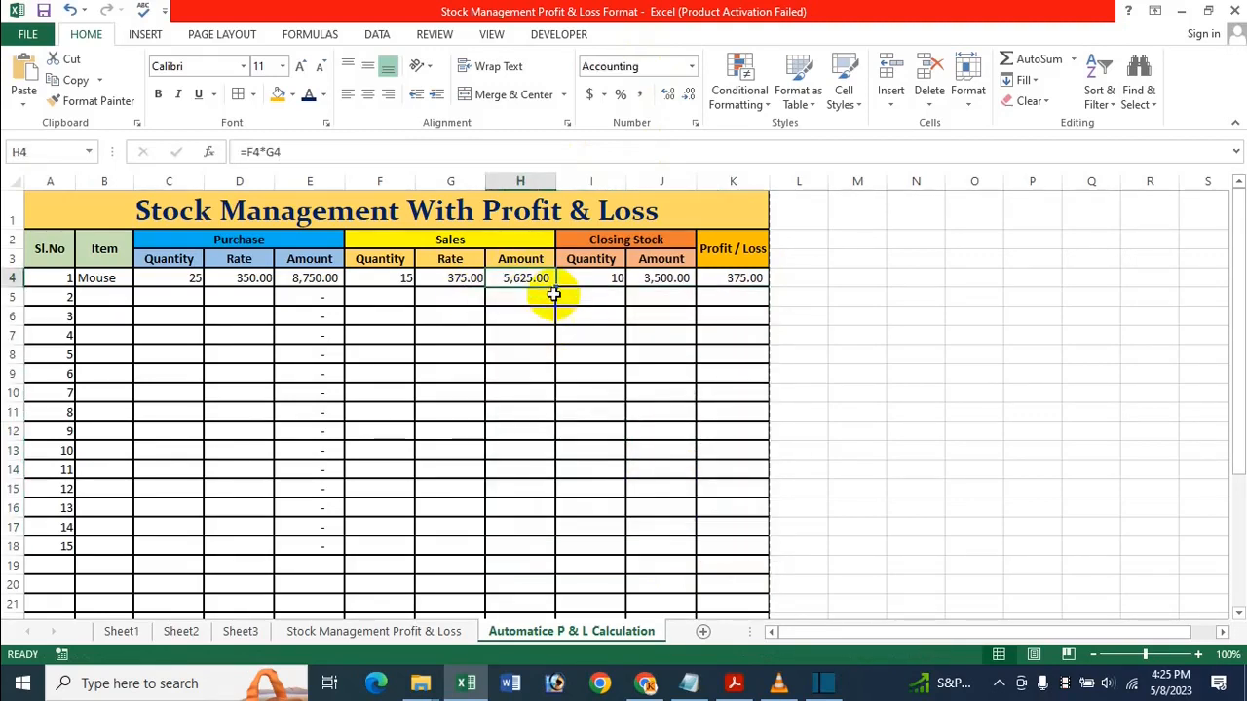
left_click_drag(560, 289, 571, 337)
left_click(614, 279)
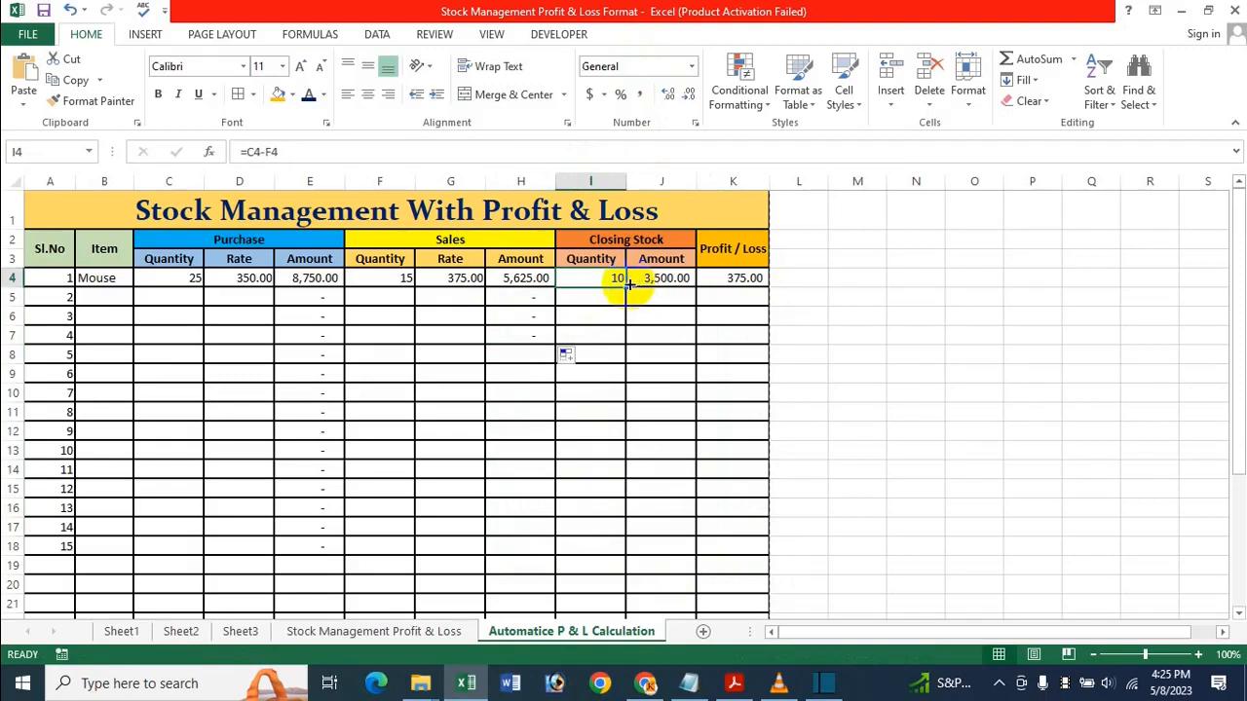
left_click_drag(626, 287, 629, 334)
left_click_drag(545, 295, 729, 279)
key("Delete")
Restore the cleared K4 profit value and fill the H4 sales amount formula down to H18
left_click(551, 281)
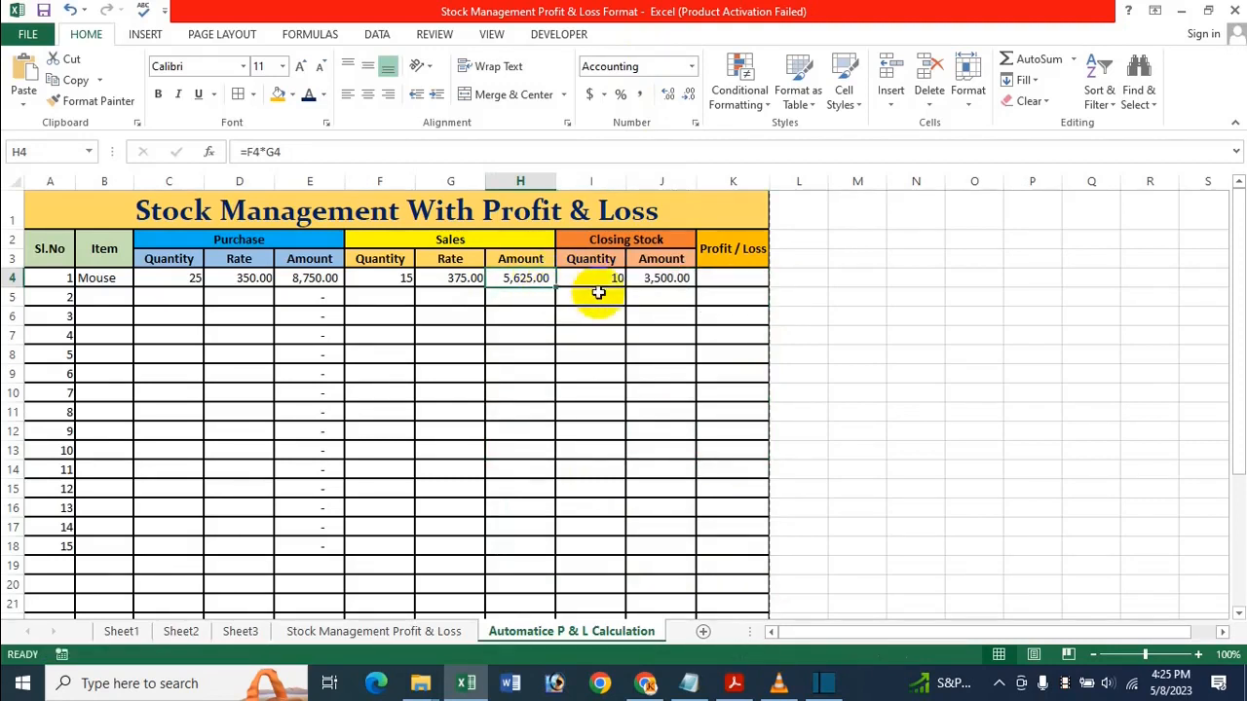
key("ctrl+z")
left_click(630, 336)
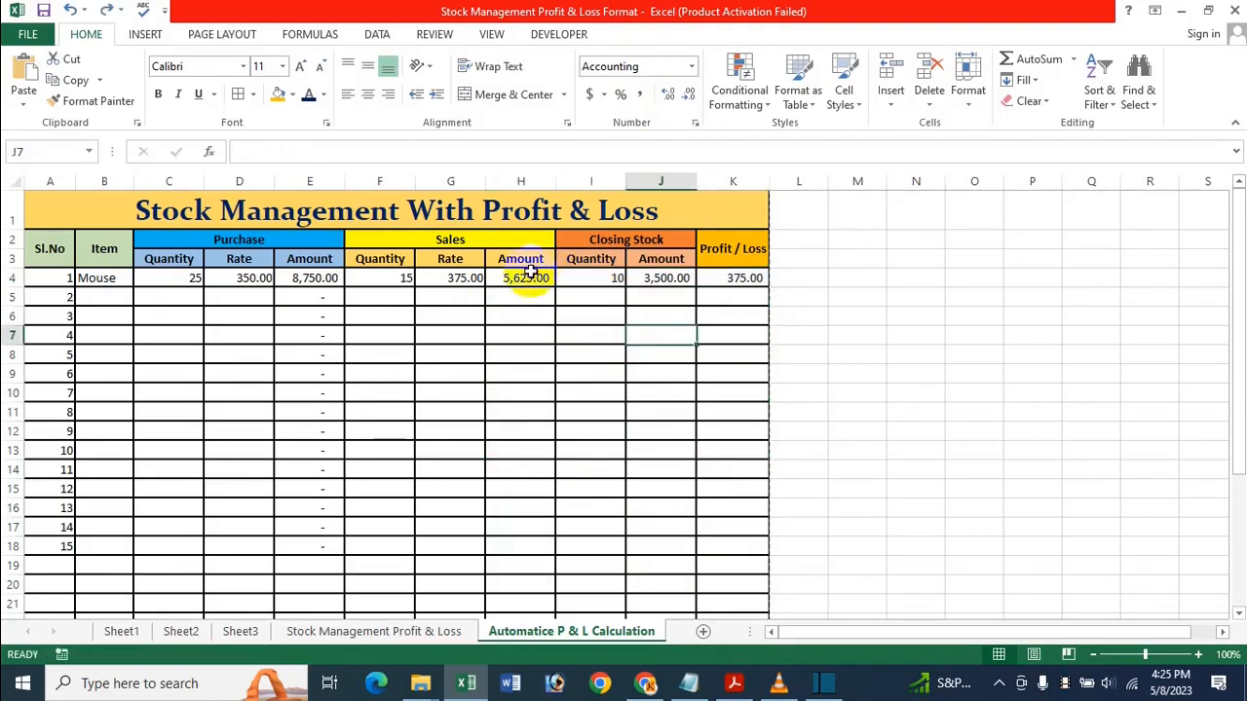
left_click(531, 277)
left_click_drag(556, 287, 512, 550)
Fill the I4, J4 and K4 formulas down to row 18
left_click(614, 280)
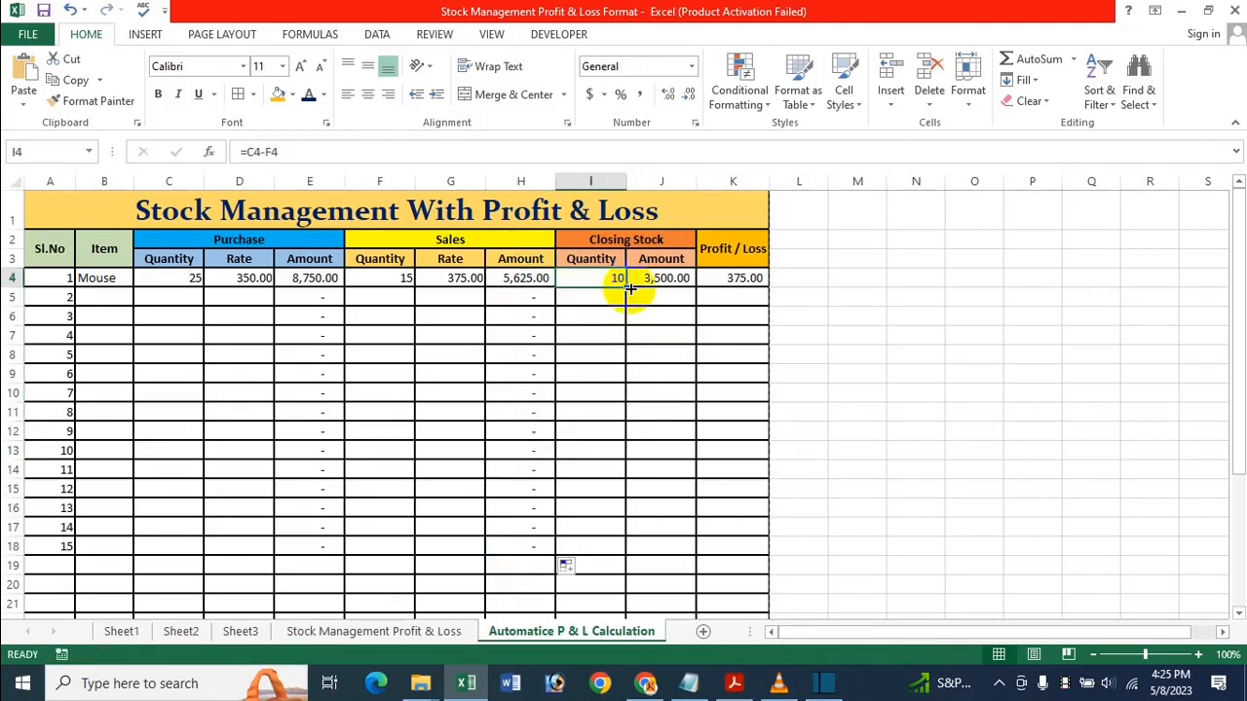
left_click_drag(626, 288, 577, 549)
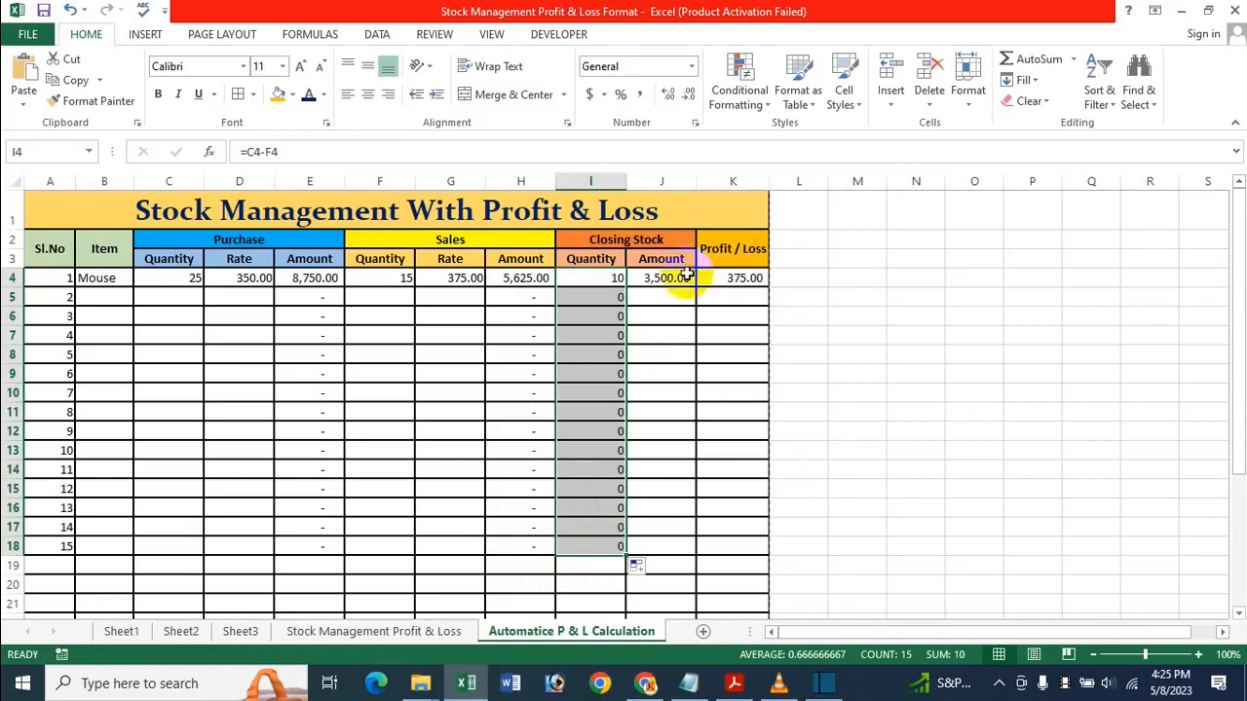
left_click(682, 277)
left_click_drag(696, 288, 647, 548)
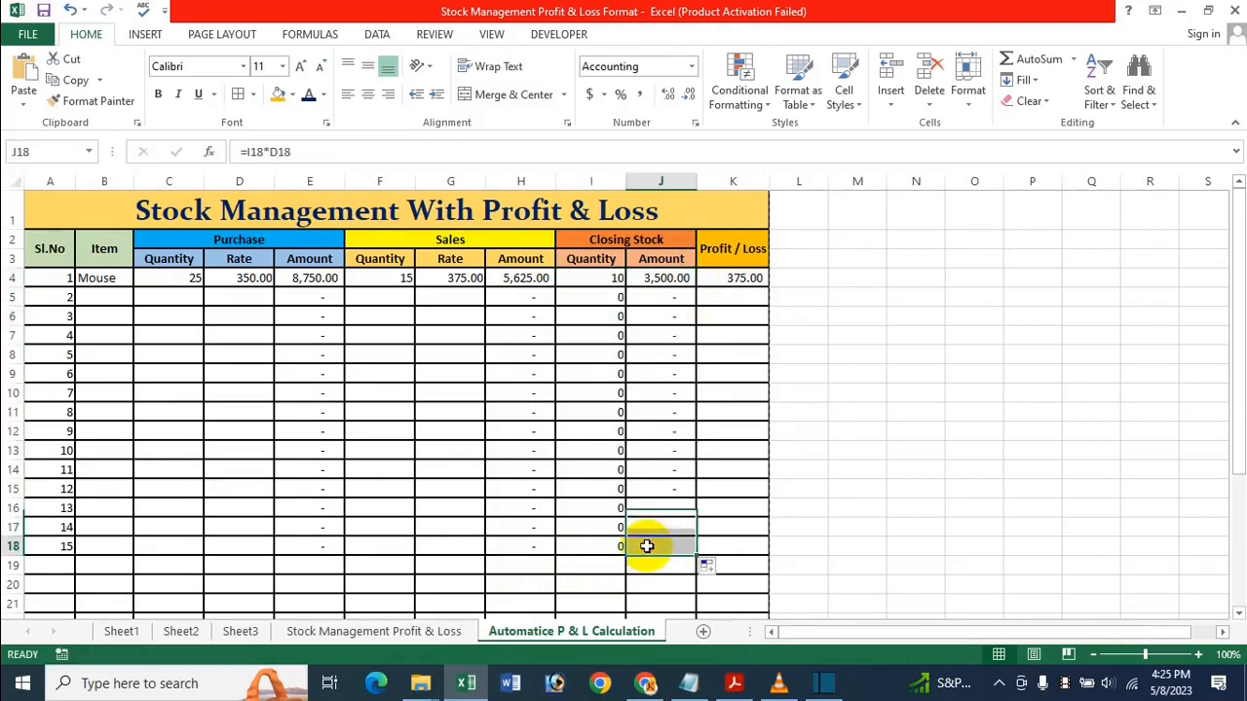
left_click(755, 280)
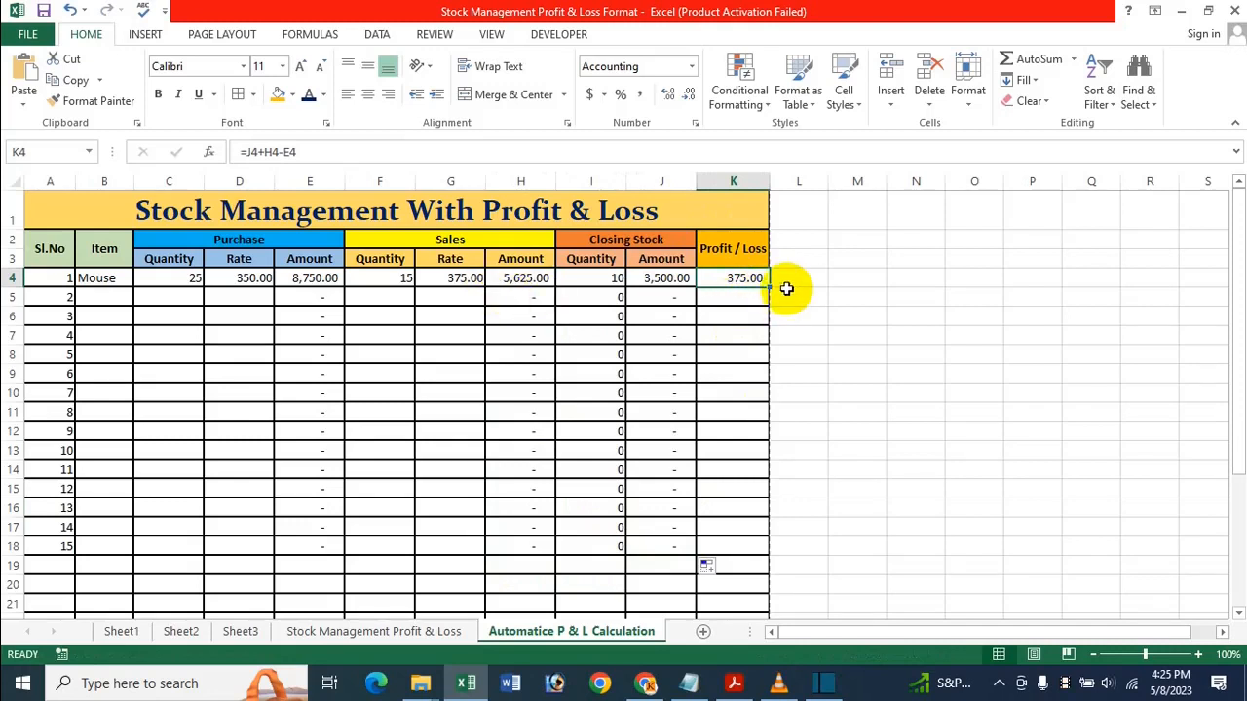
left_click_drag(770, 288, 730, 554)
left_click_drag(726, 544, 726, 546)
left_click_drag(709, 450, 709, 469)
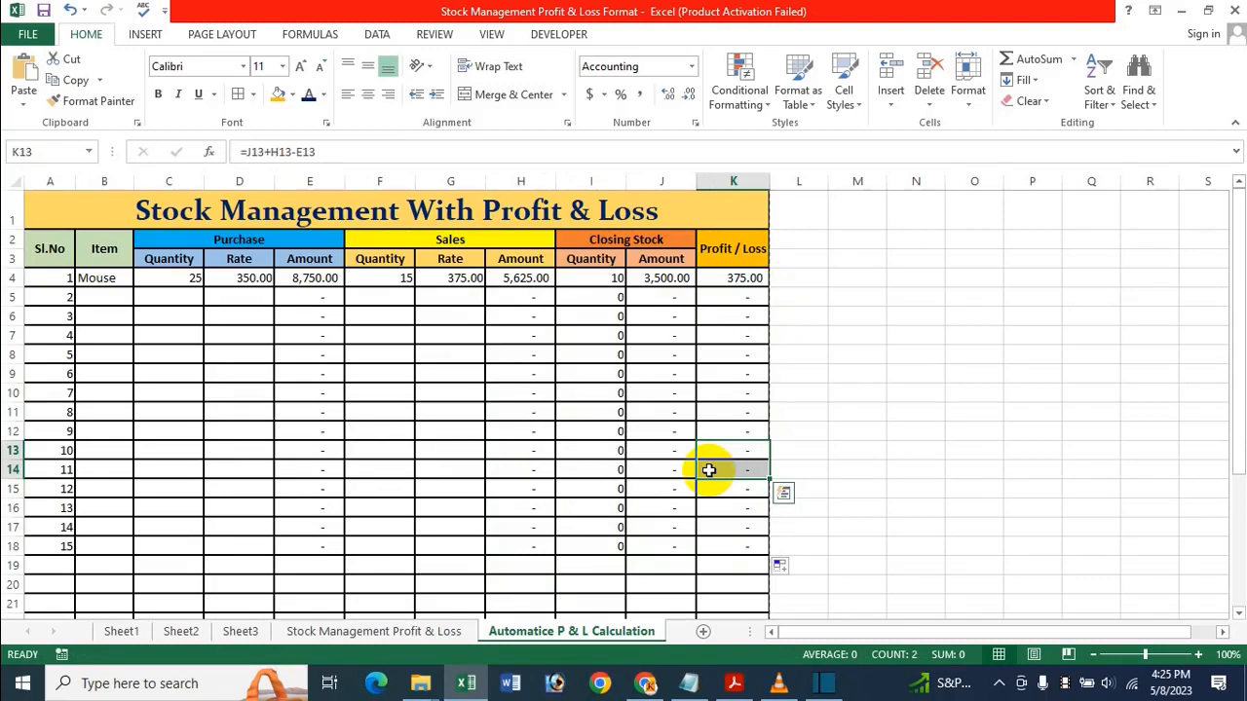
left_click(453, 317)
Enter Kayboard in B5 with a purchase quantity of 30 at a rate of 550
left_click(118, 310)
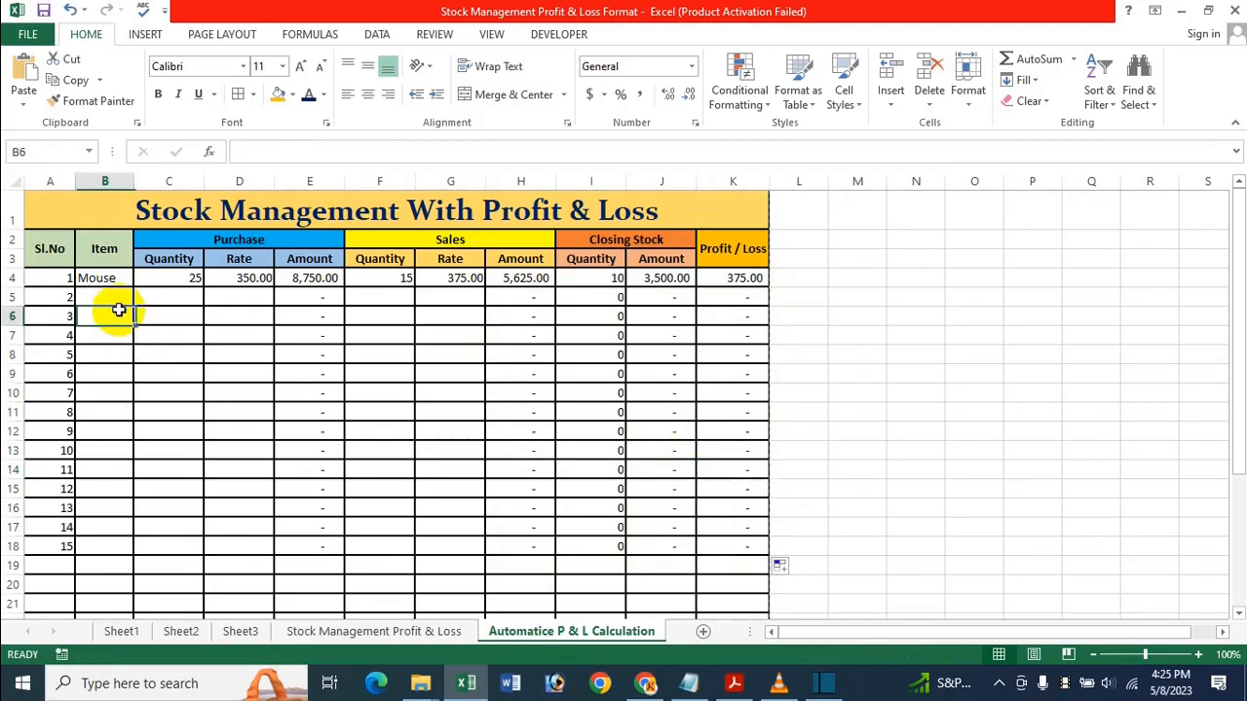
left_click(100, 294)
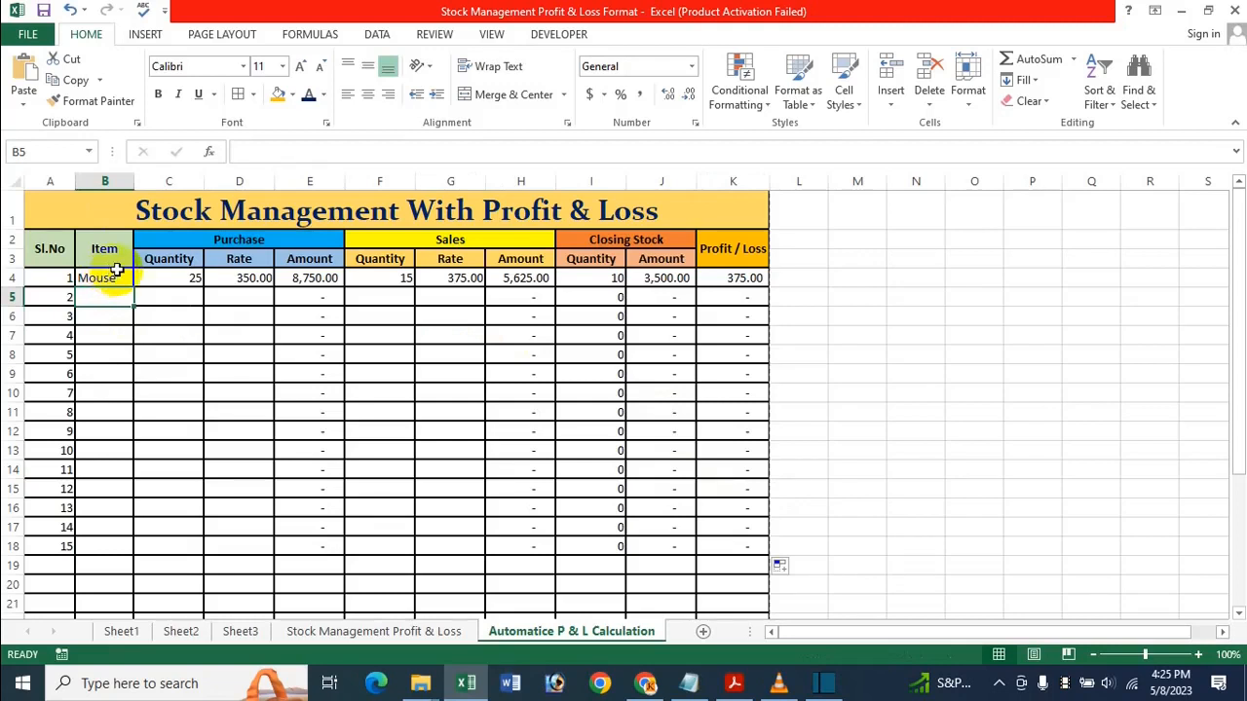
type("Kayb")
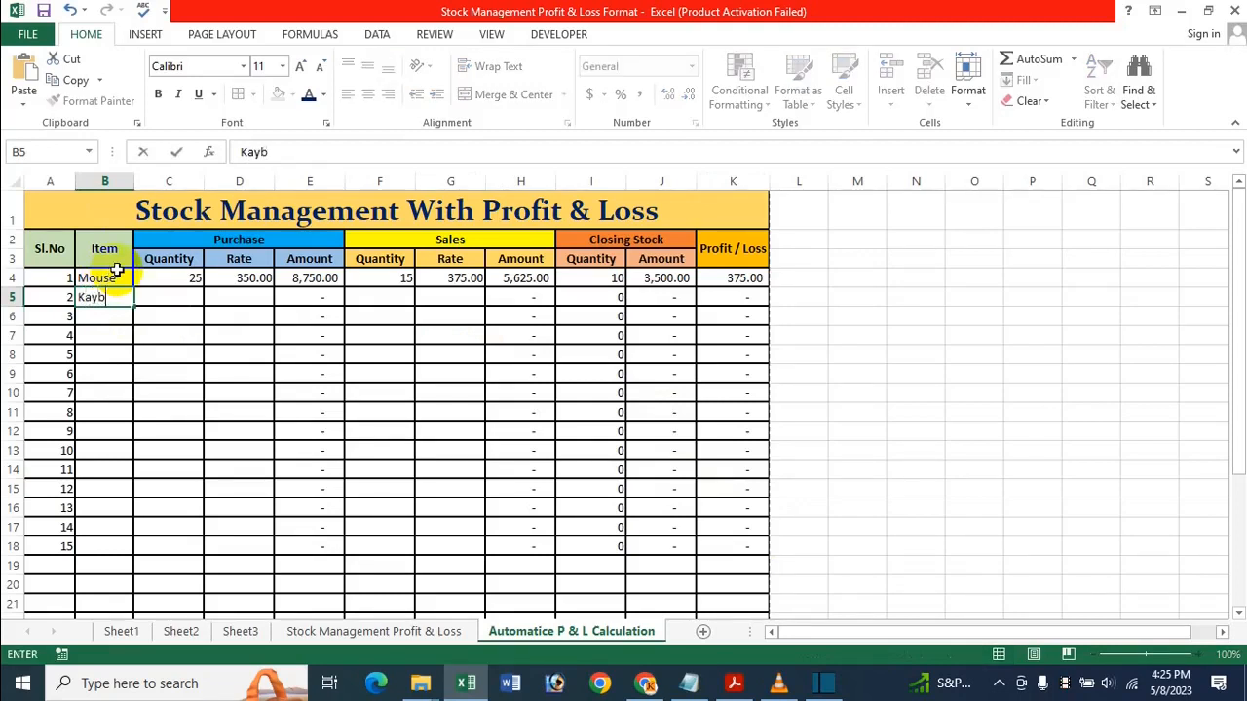
type("oard")
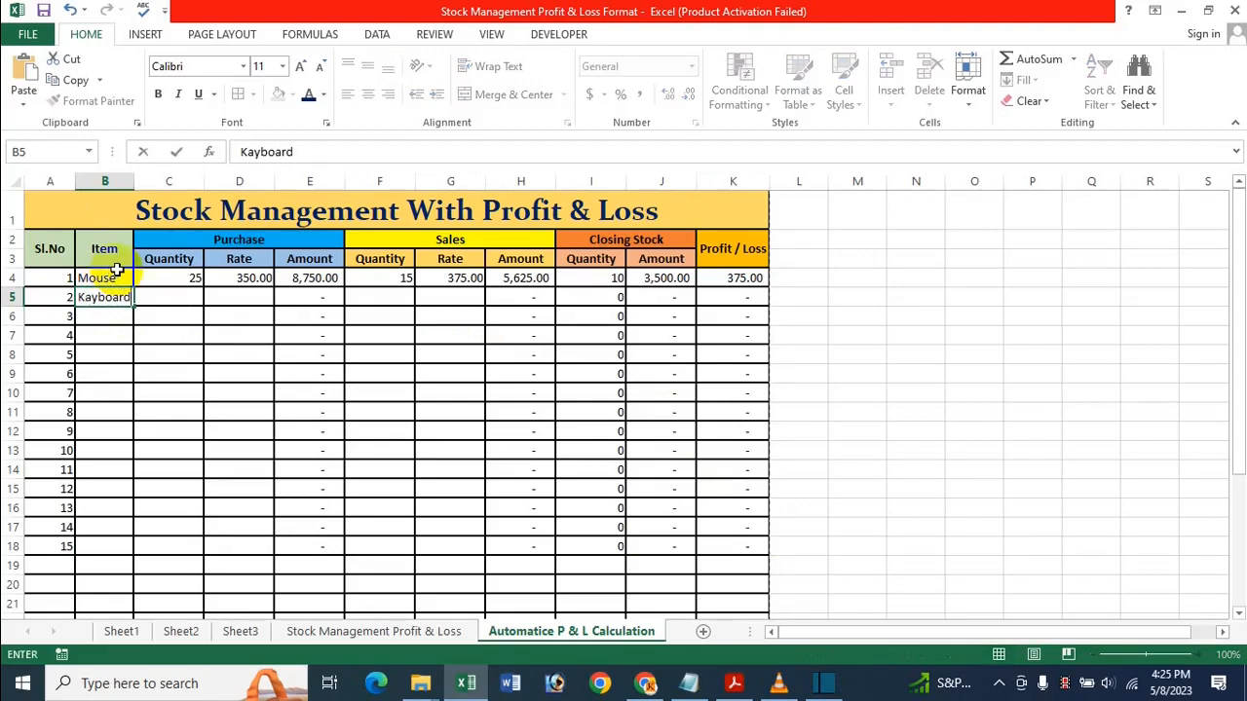
left_click(173, 296)
type("30")
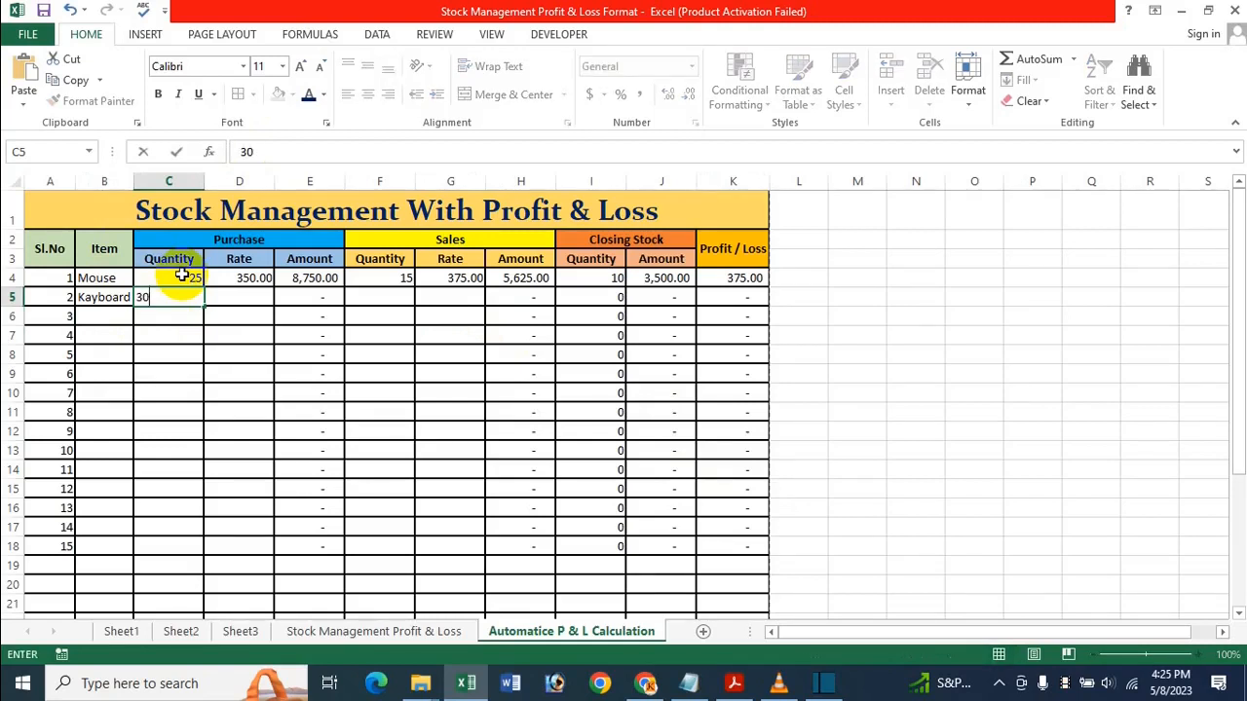
key("Tab")
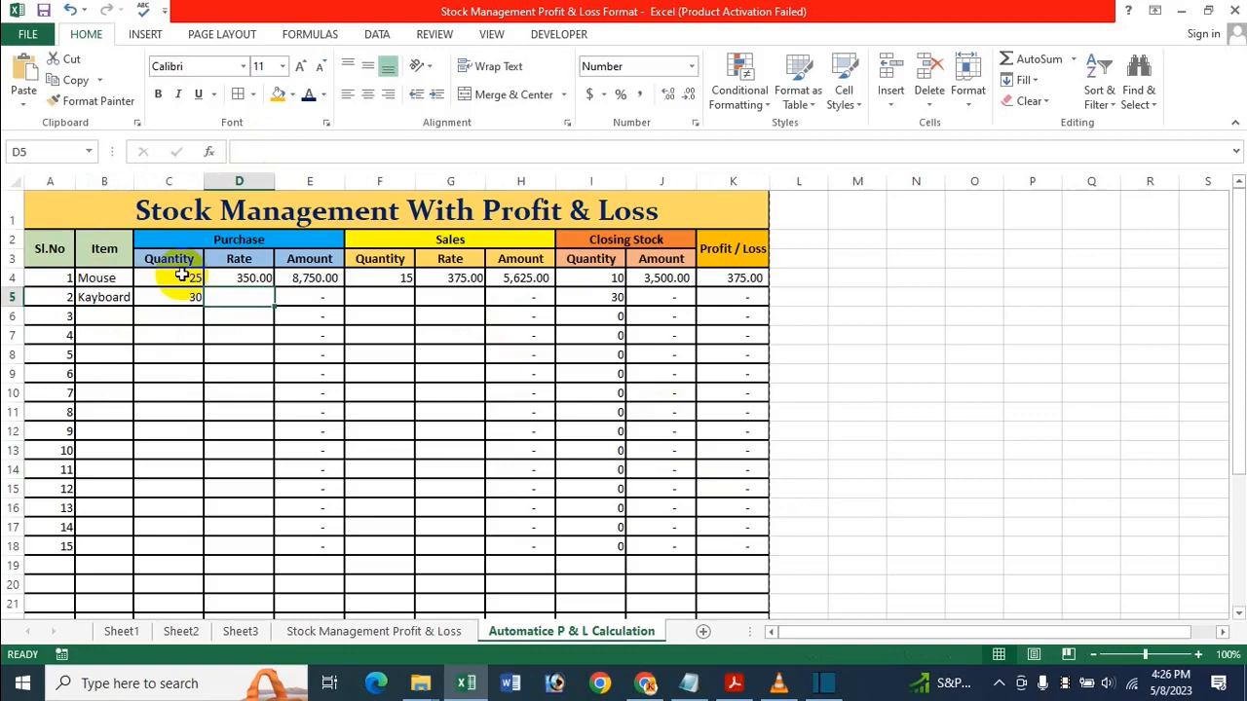
type("550")
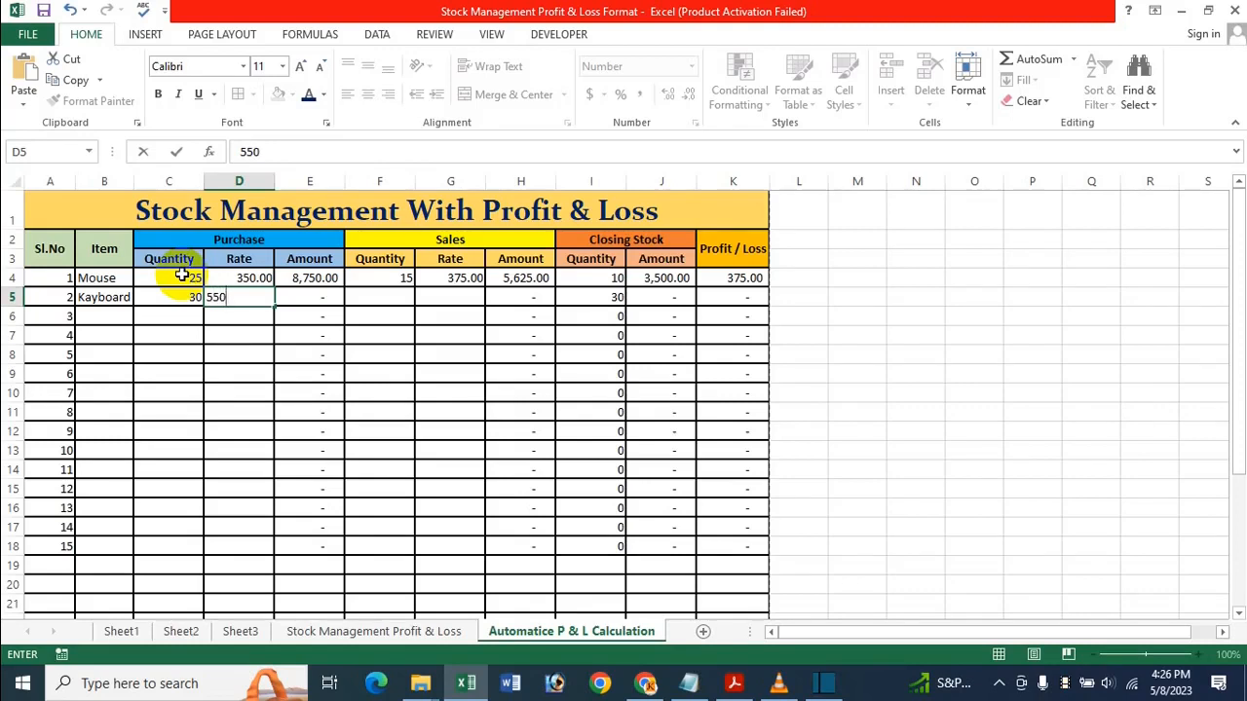
key("Tab")
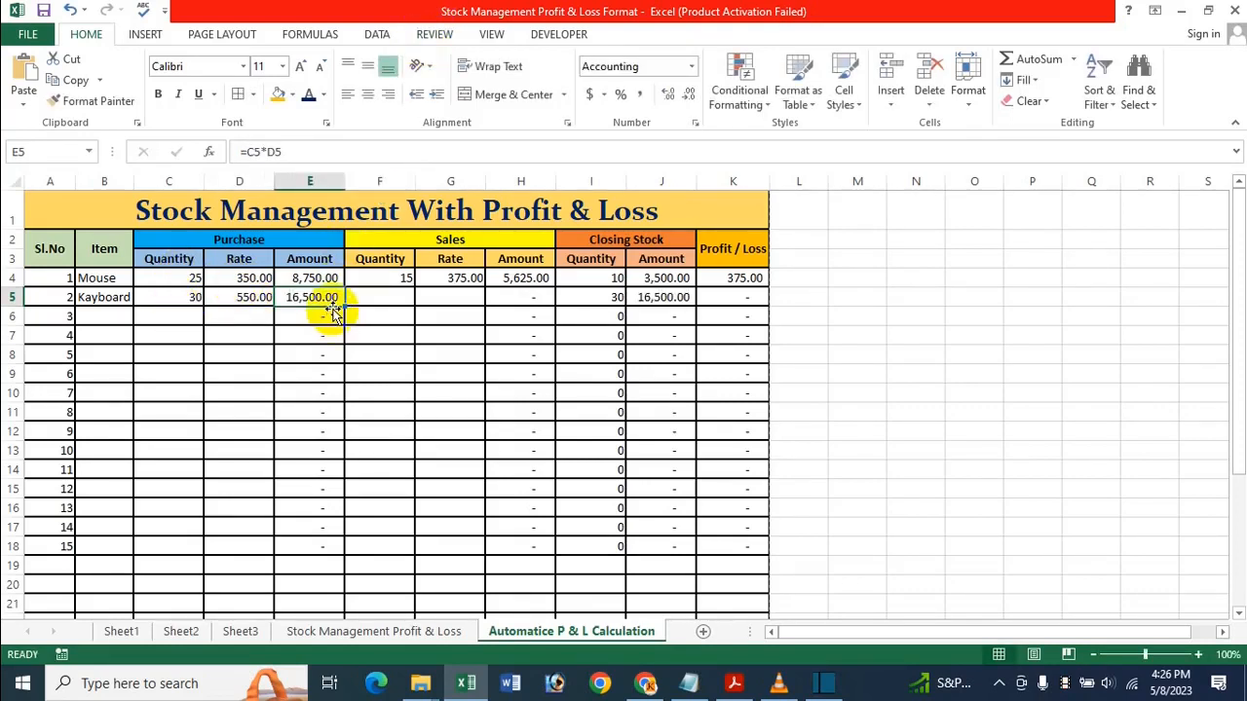
left_click(397, 319)
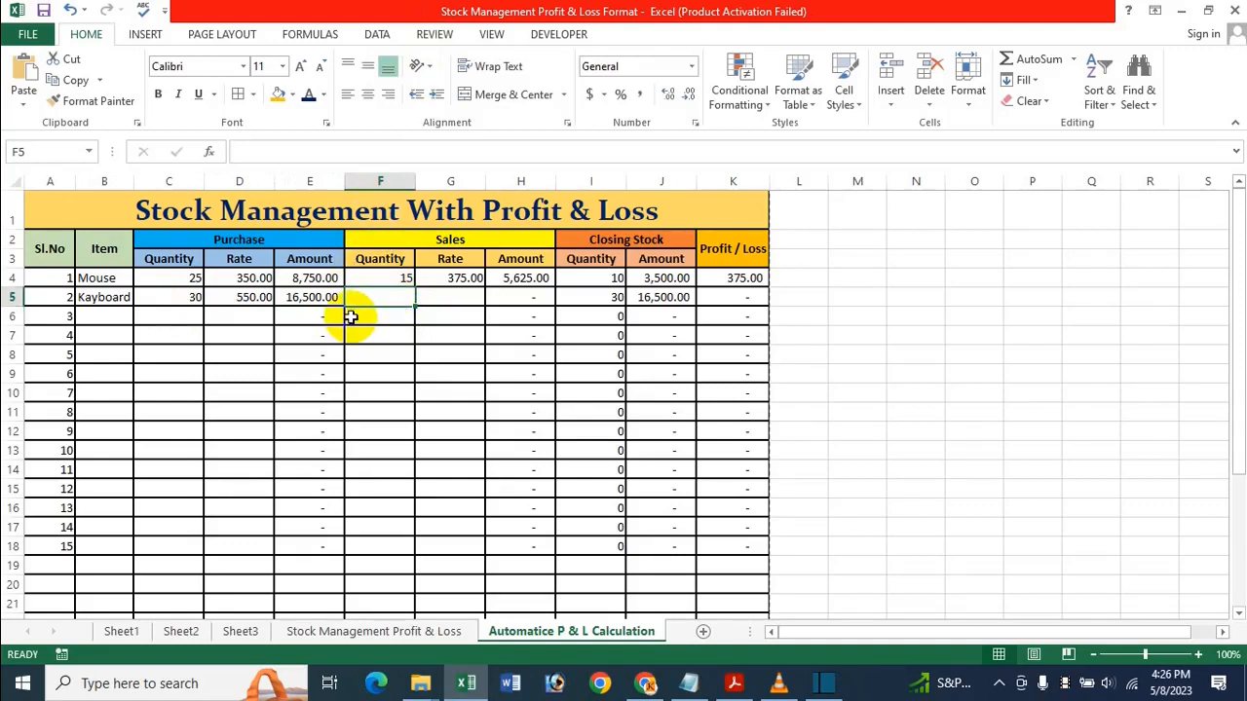
left_click(377, 294)
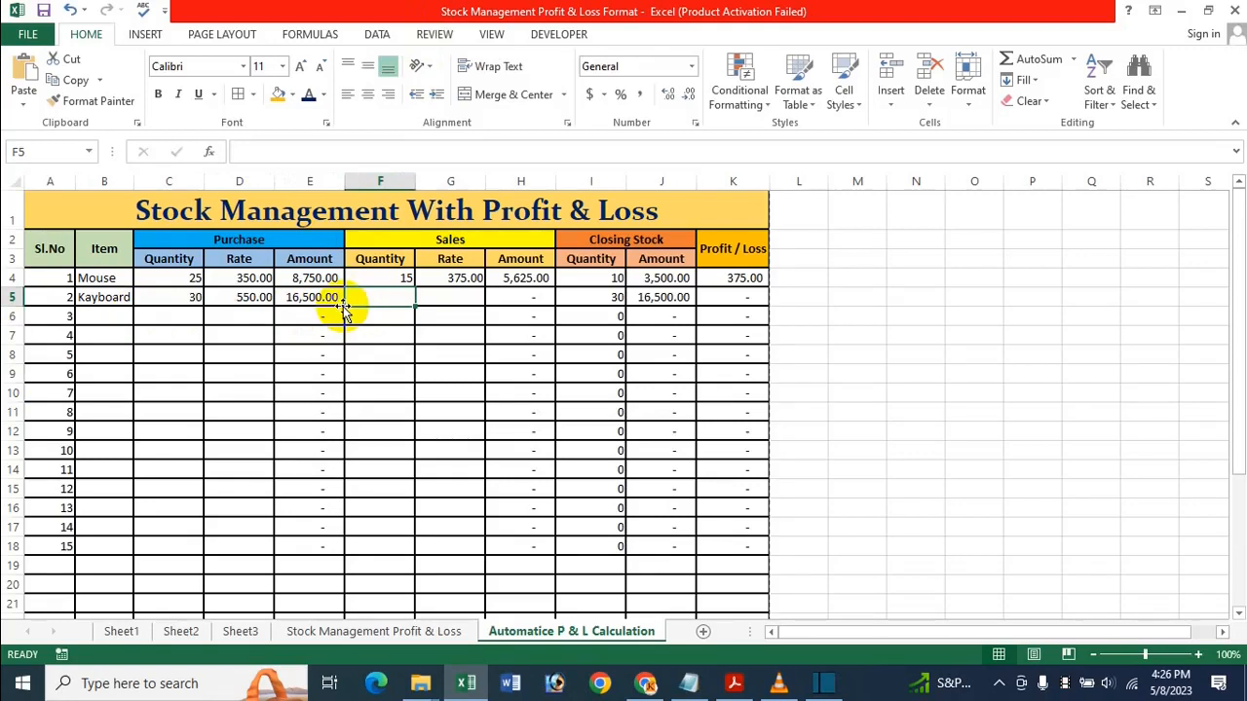
Record 20 Kayboards sold at a sales rate of 540, correcting the mistyped rate
type("20")
key("Tab")
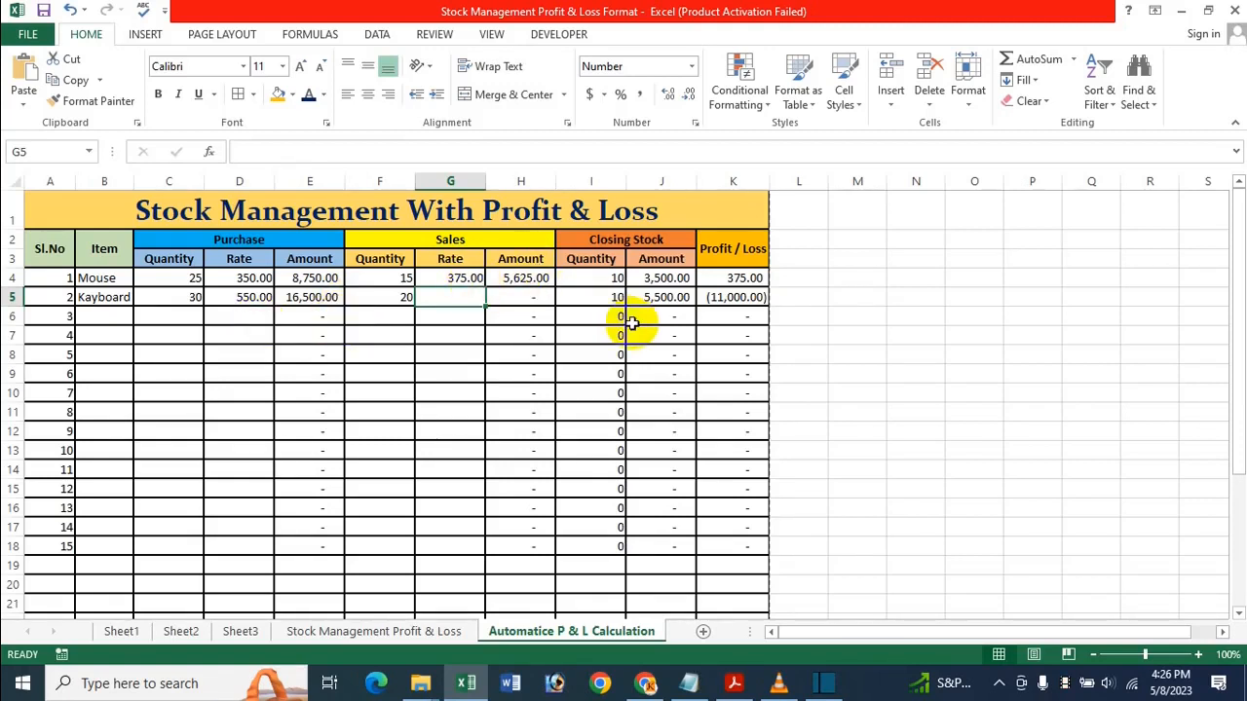
type("5")
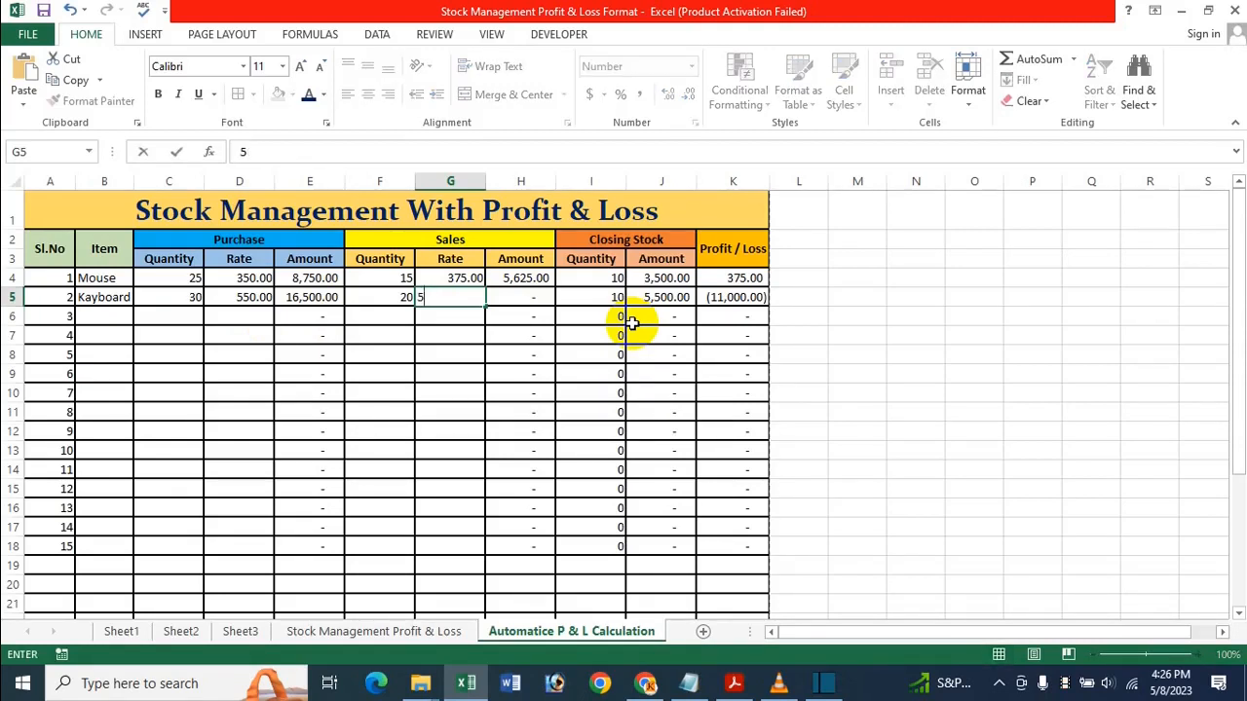
type("49")
key("BackSpace")
key("BackSpace")
type("40")
key("Return")
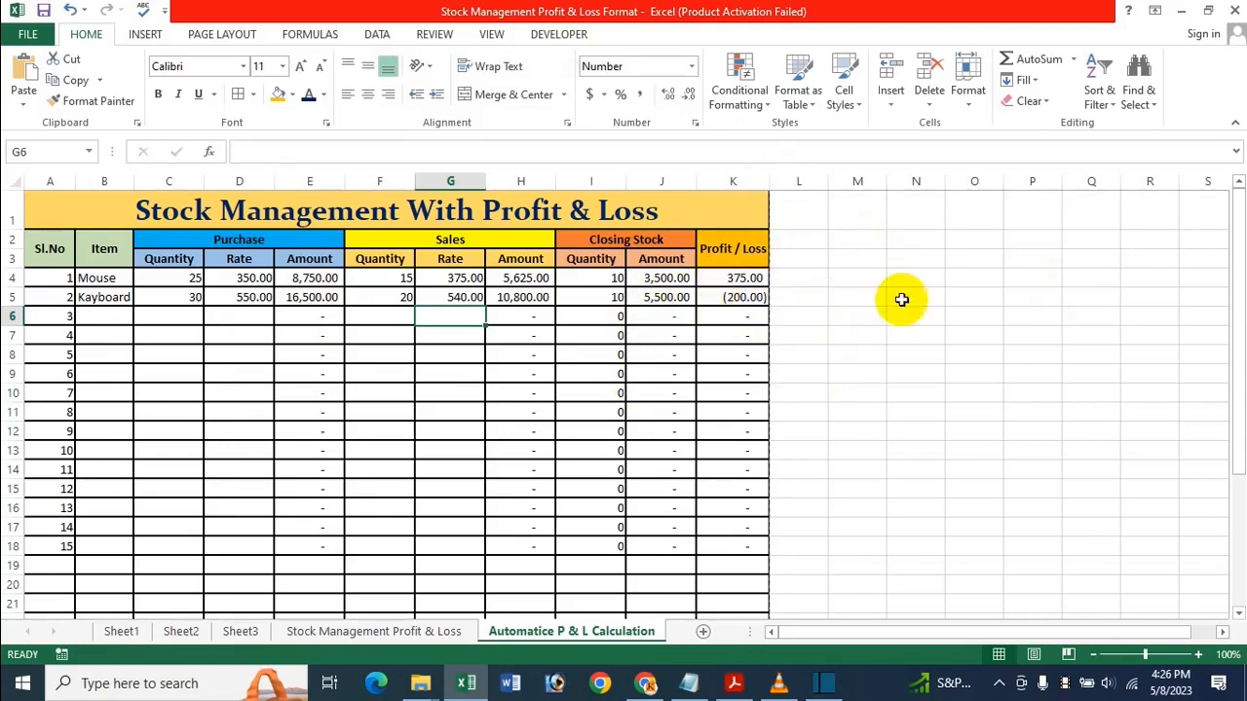
Change the Kayboard sales rate in G5 to 560, giving a profit of 200.00
left_click(526, 298)
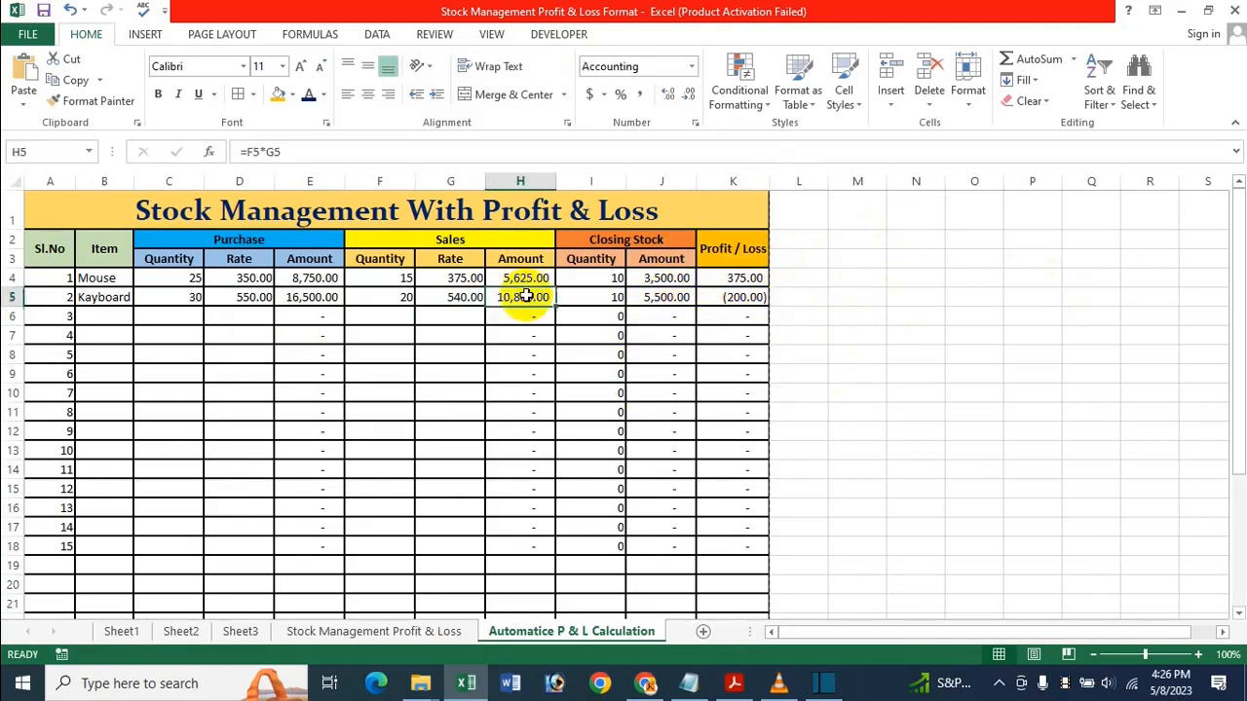
left_click(458, 304)
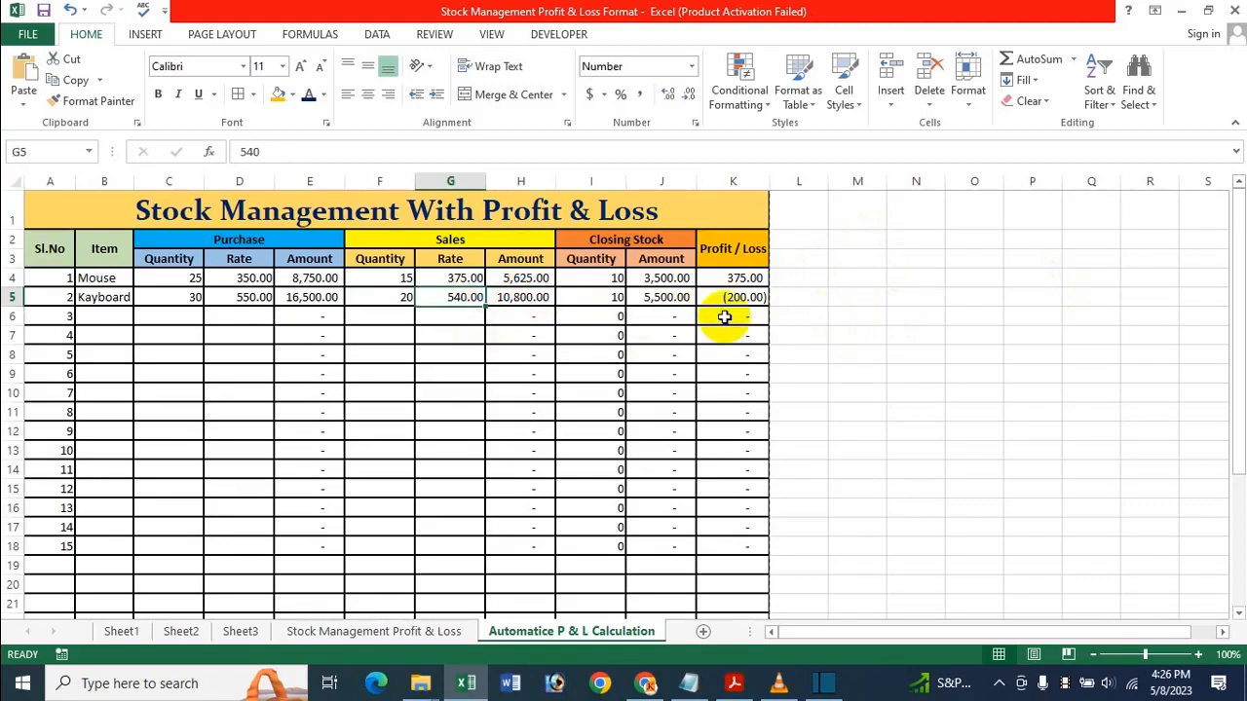
type("560")
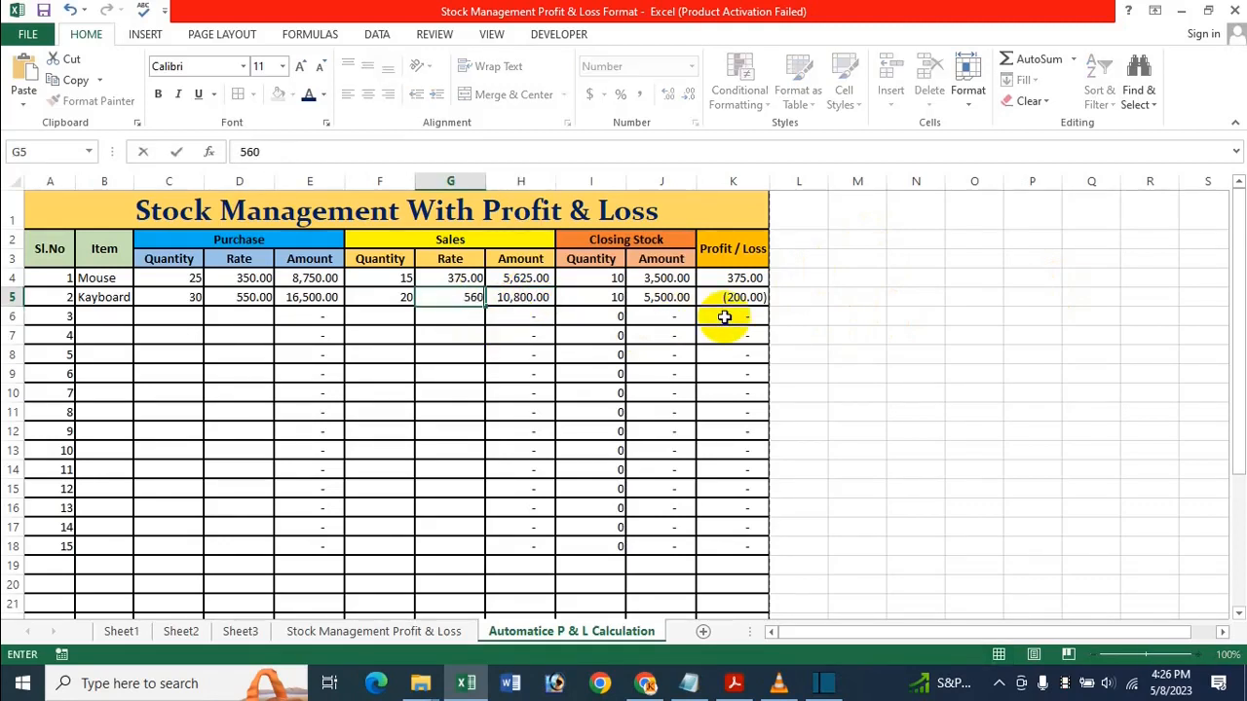
key("Return")
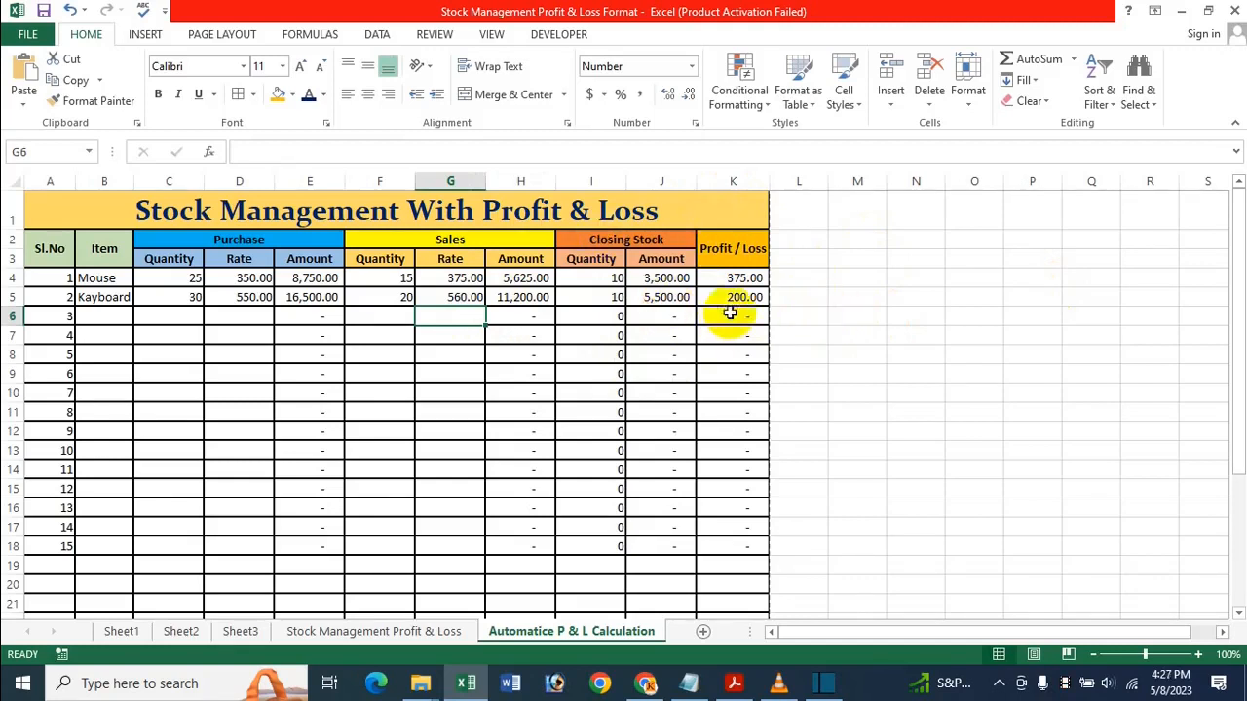
Check the closing stock formulas in J7 and I11, then switch to the Stock Management Profit & Loss sheet
left_click(674, 336)
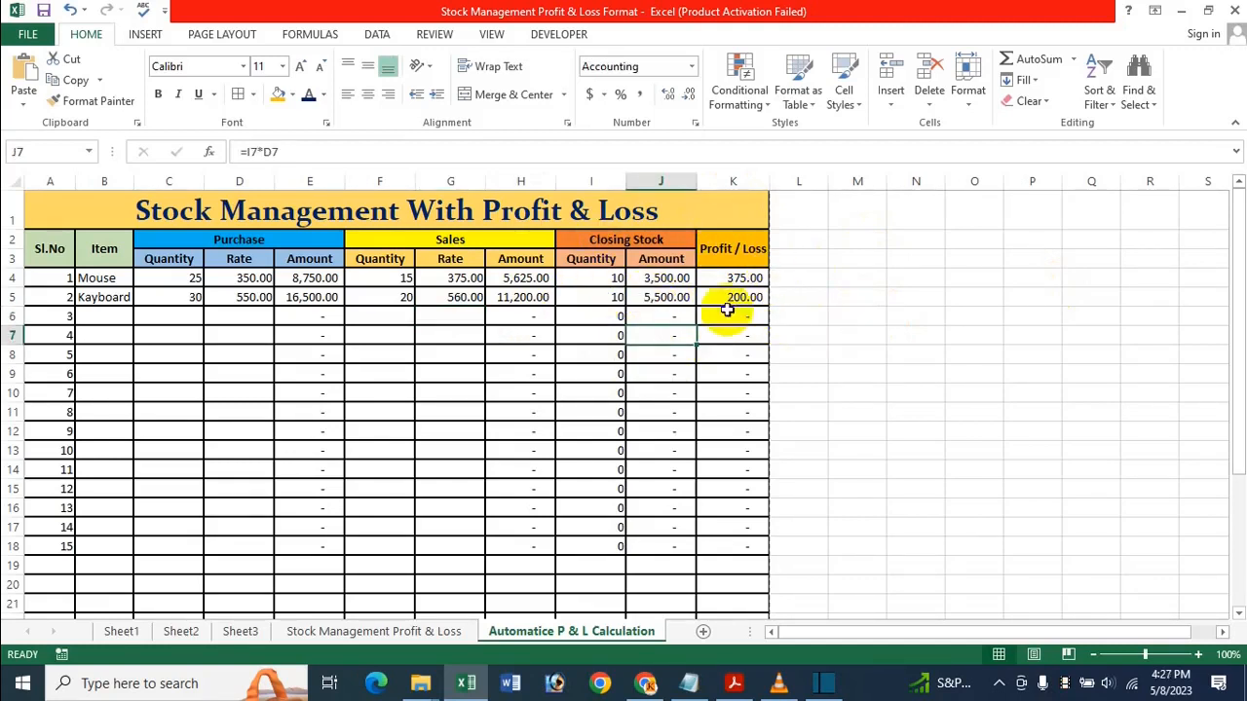
left_click(582, 414)
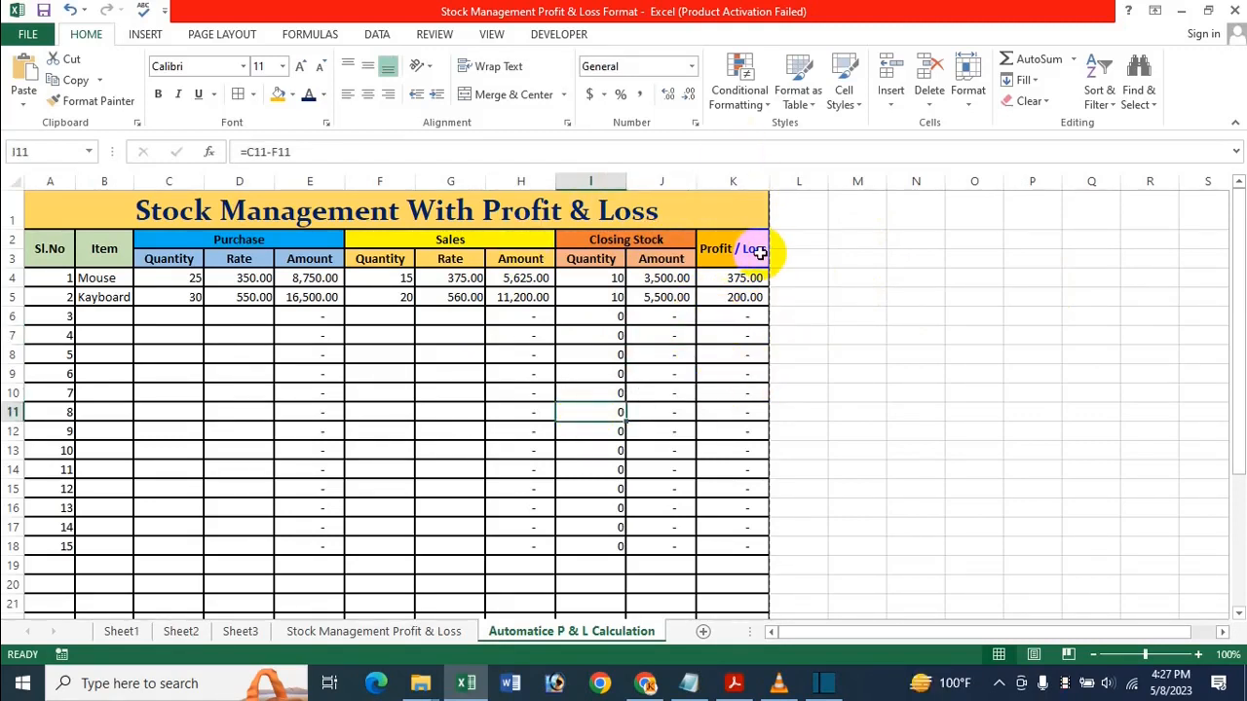
left_click(374, 450)
left_click(422, 372)
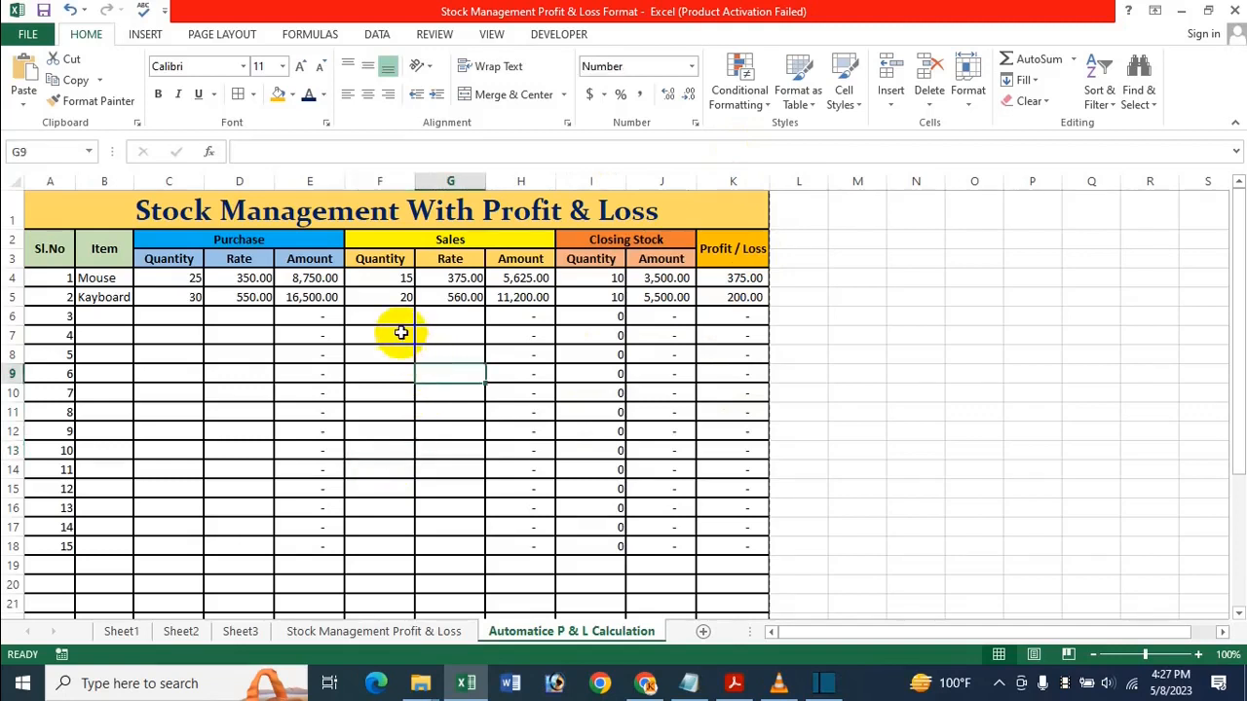
left_click(400, 333)
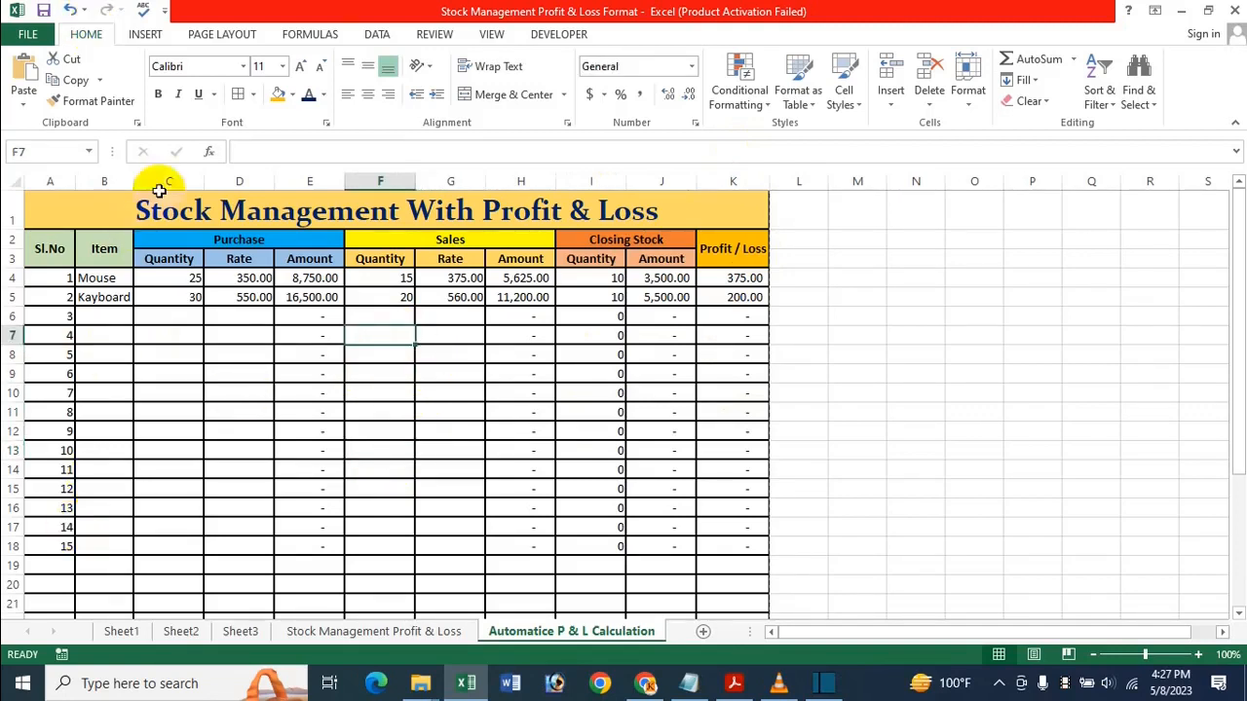
left_click(393, 361)
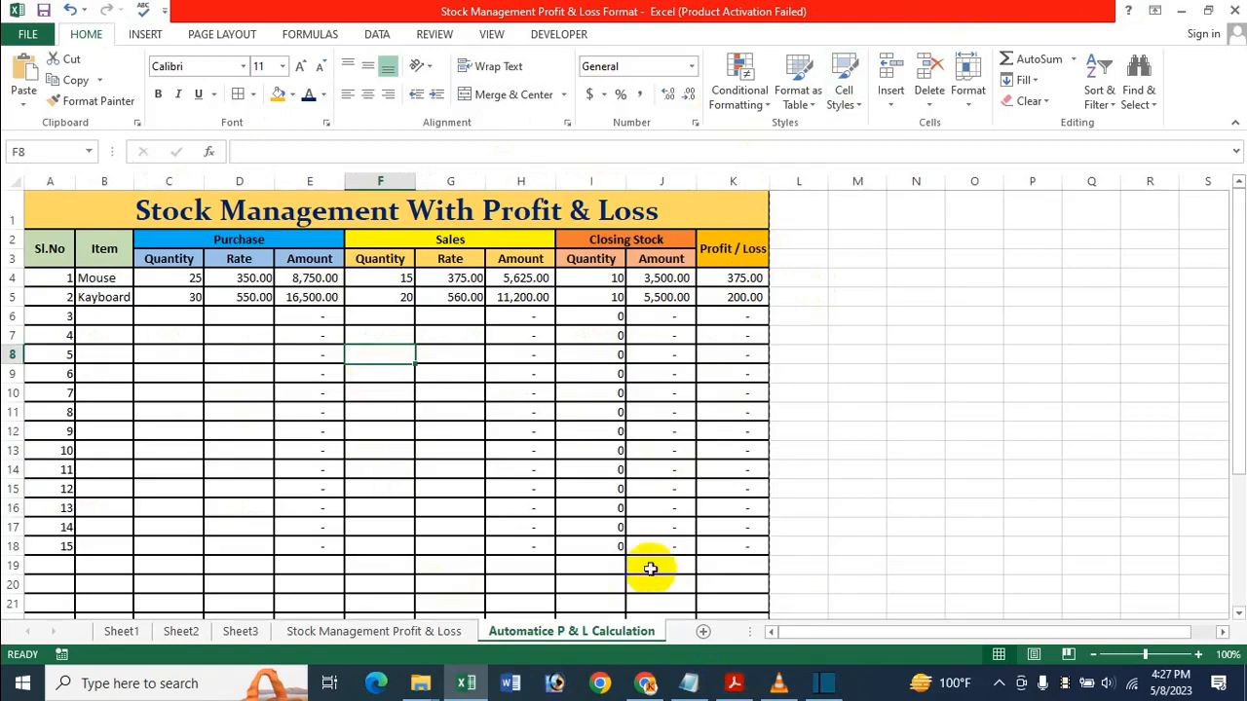
left_click(456, 634)
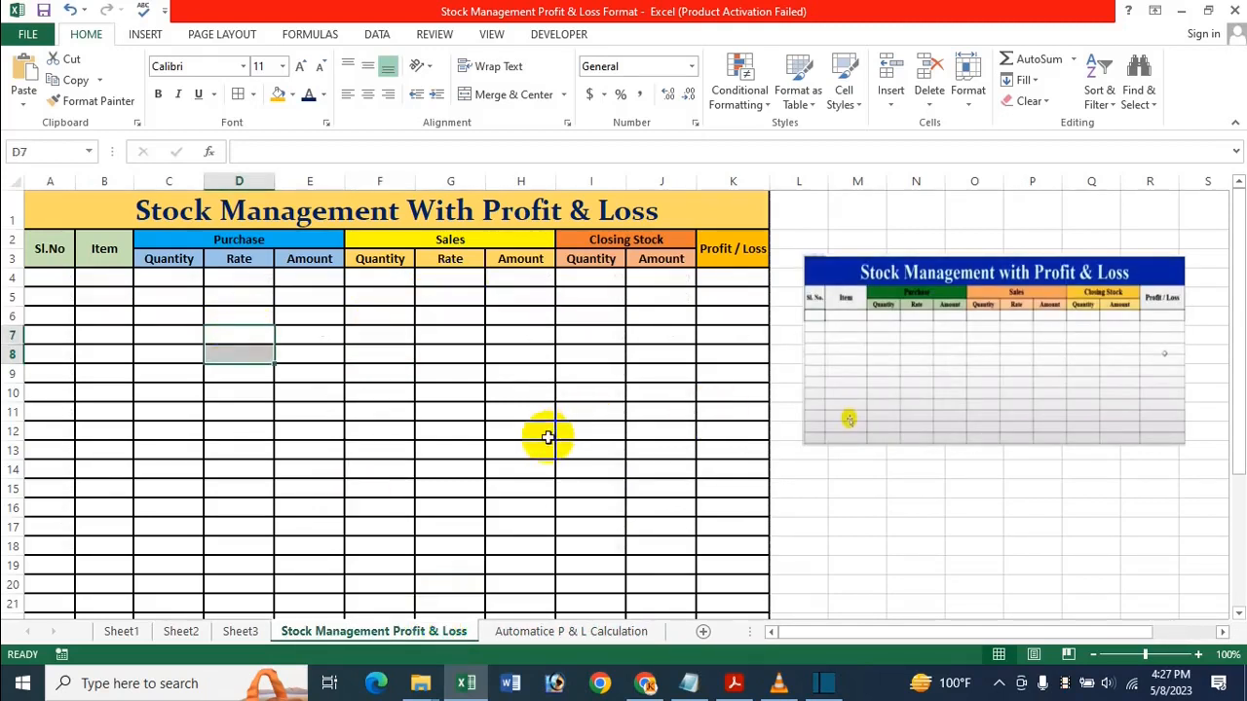
Go back to the Automatice P & L Calculation sheet, then bring up the stock management title PDF in Acrobat
left_click(356, 338)
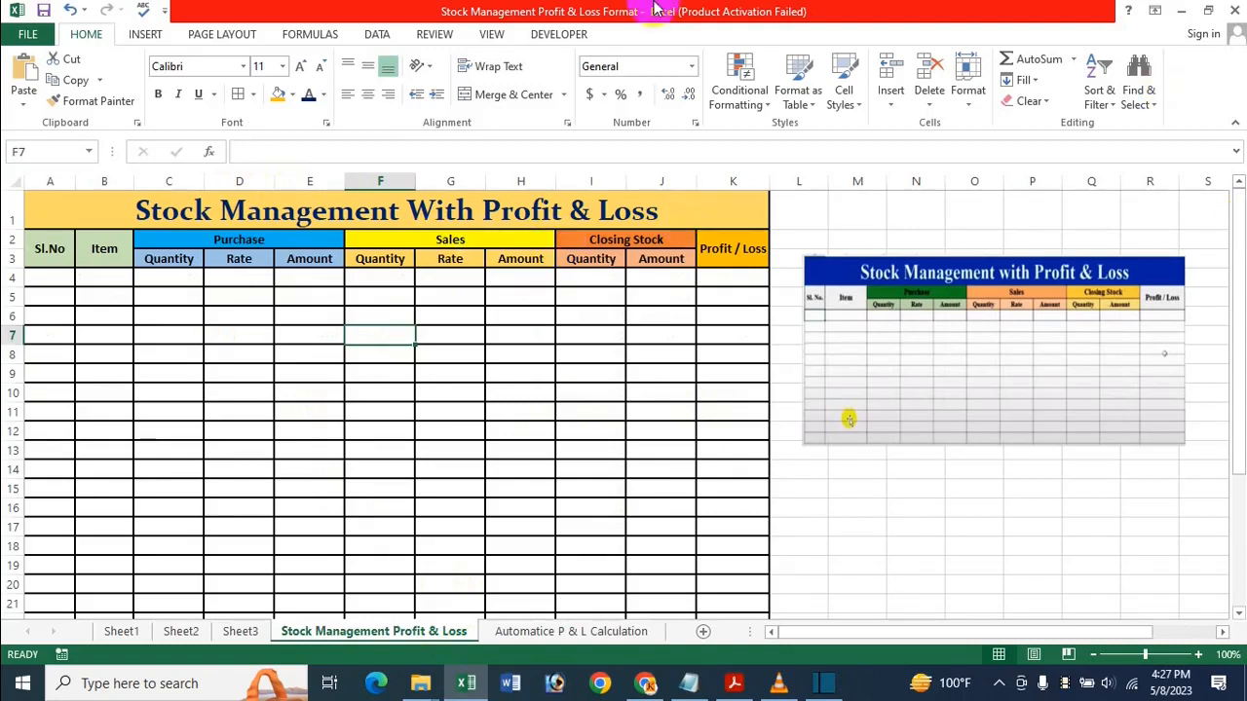
left_click(598, 635)
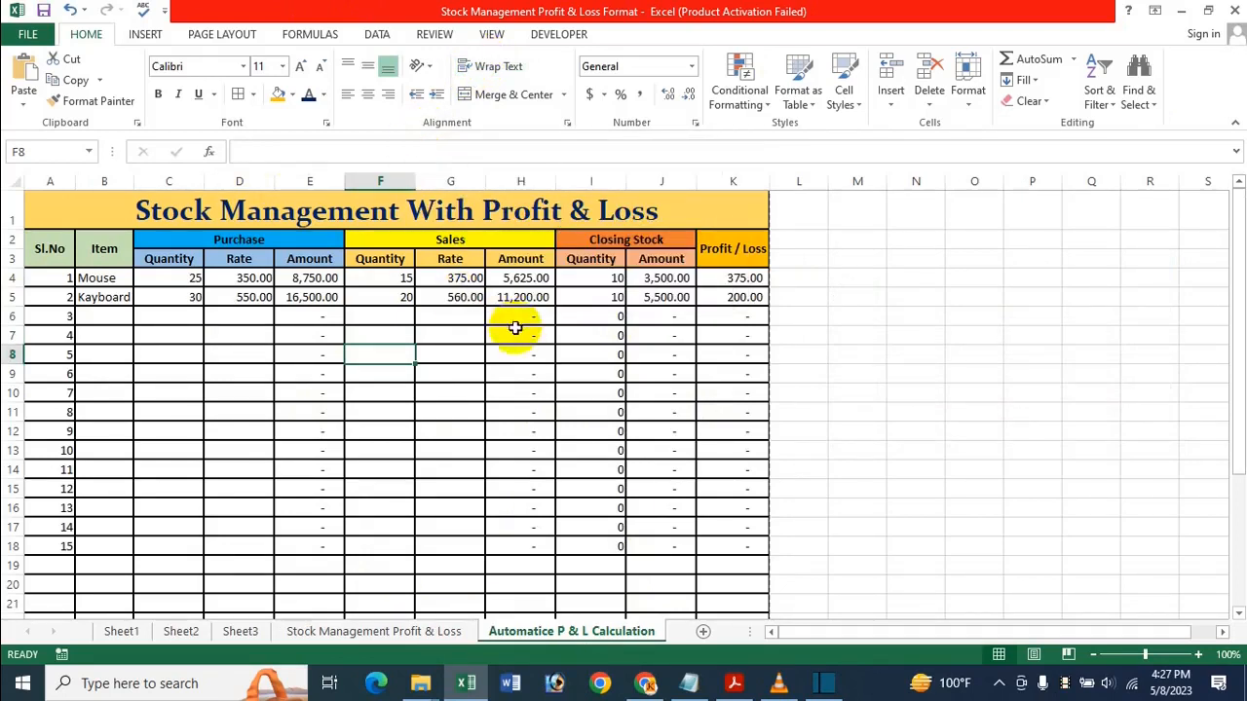
left_click(735, 685)
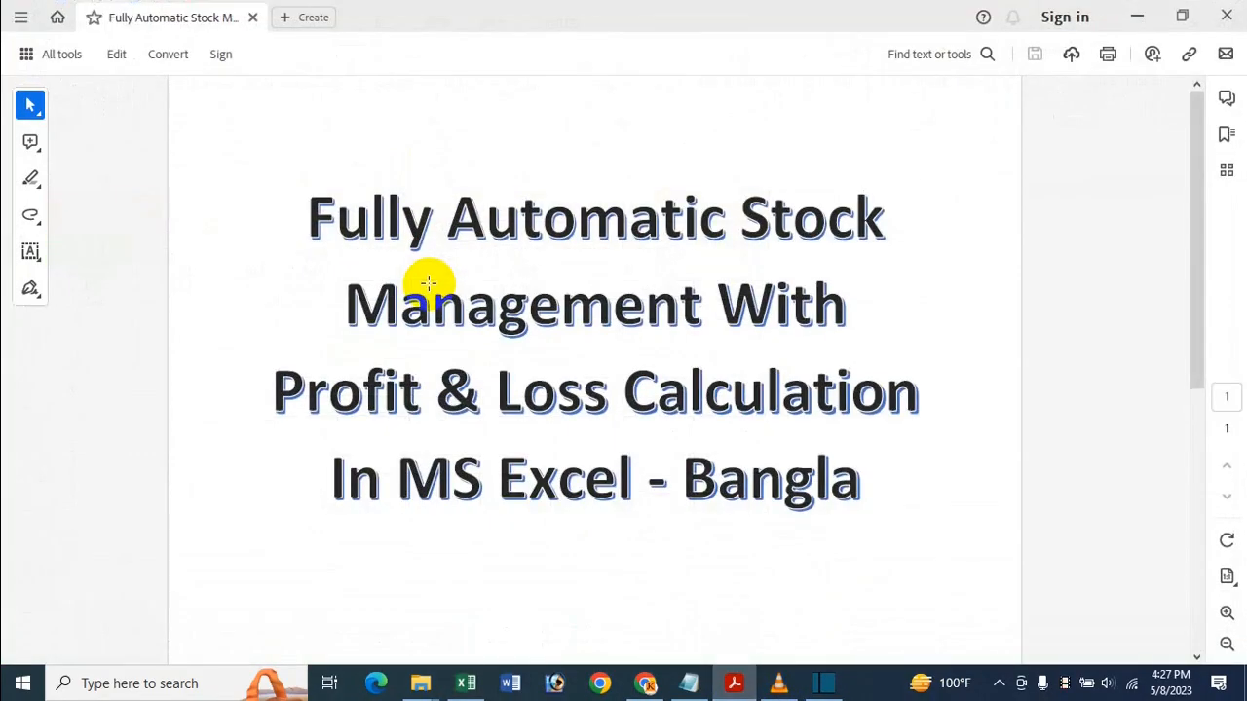